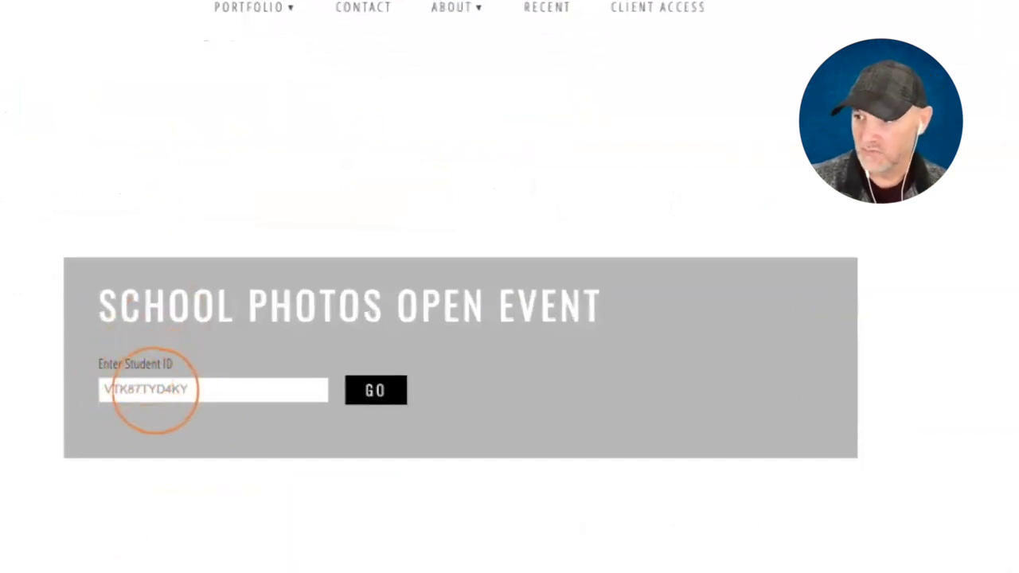
Step: Submit the typed student ID with GO to load the student's PROOF-watermarked proof photos
{"action": "double_click", "coordinate": [154, 388]}
{"action": "left_click", "coordinate": [184, 433]}
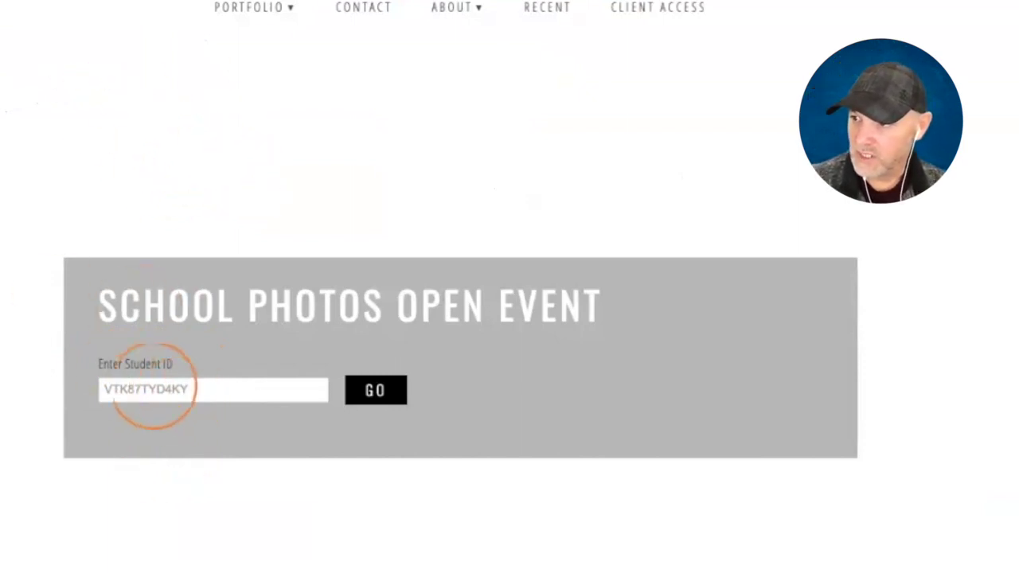
{"action": "double_click", "coordinate": [115, 390]}
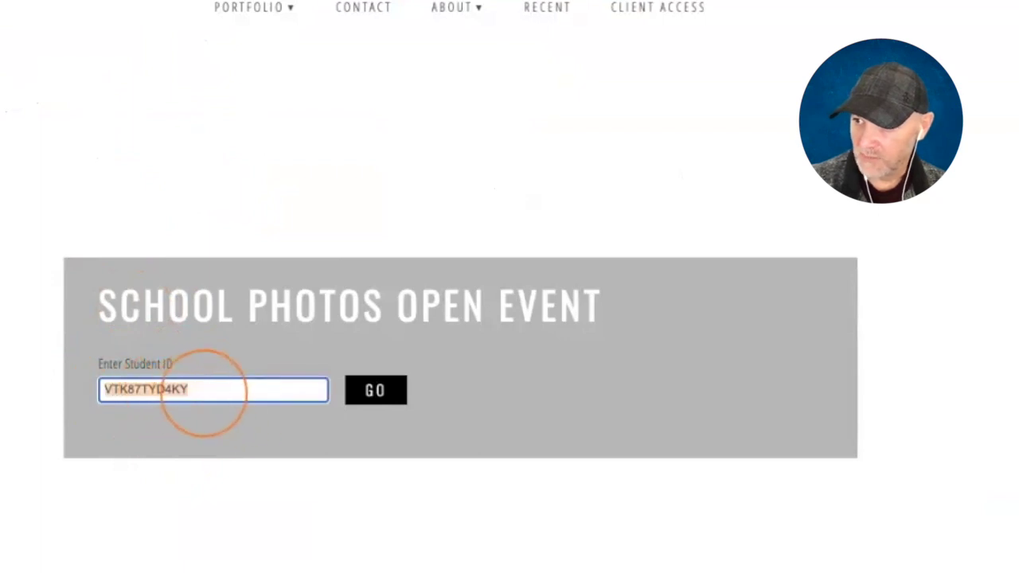
{"action": "left_click", "coordinate": [199, 394]}
{"action": "left_click", "coordinate": [378, 391]}
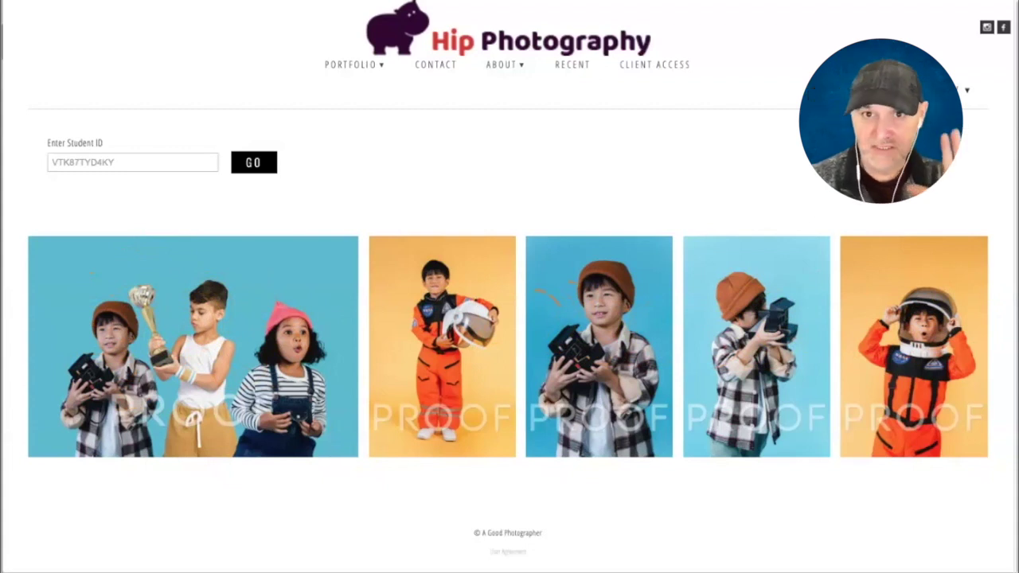
{"action": "left_click", "coordinate": [109, 162]}
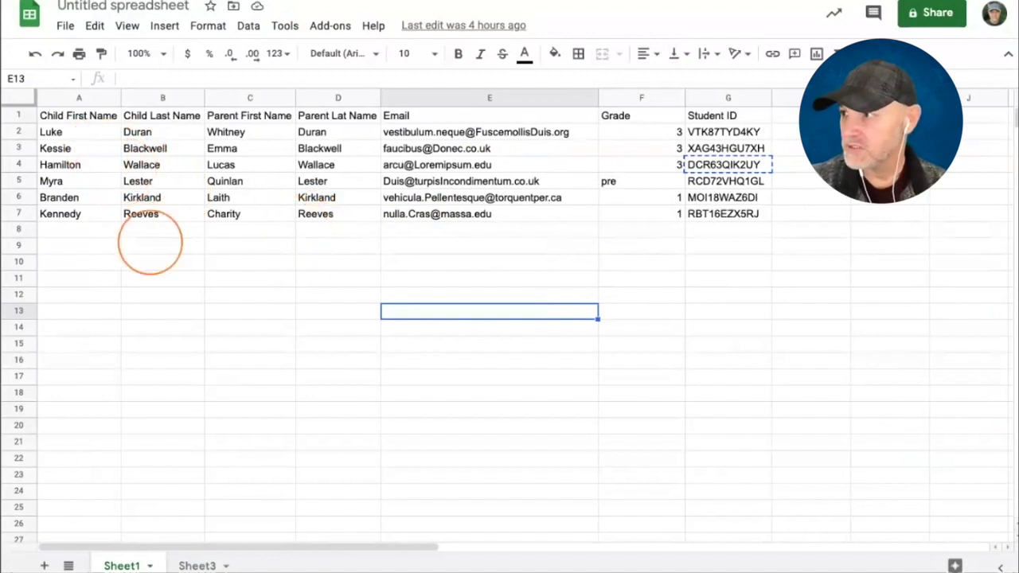
Step: Copy the student ID in roster cell G6 and select the old ID in Zenfolio's field
{"action": "left_click", "coordinate": [715, 199]}
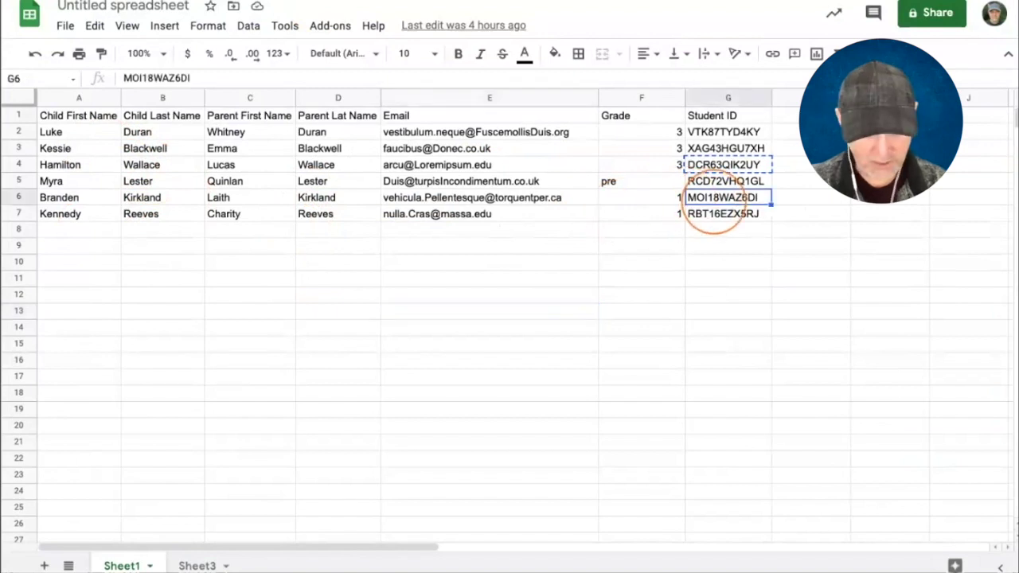
{"action": "mouse_move", "coordinate": [438, 165]}
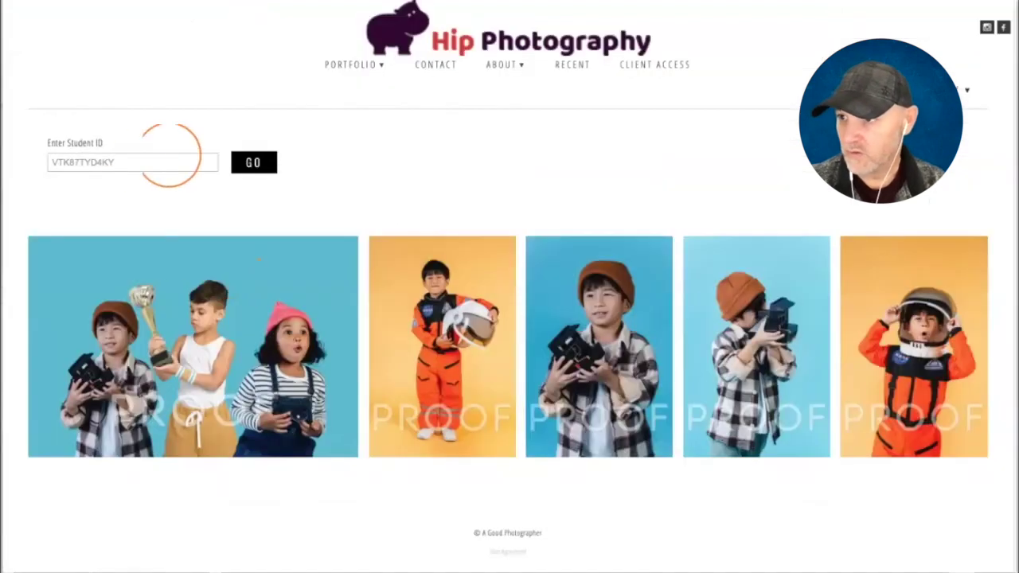
{"action": "double_click", "coordinate": [123, 164]}
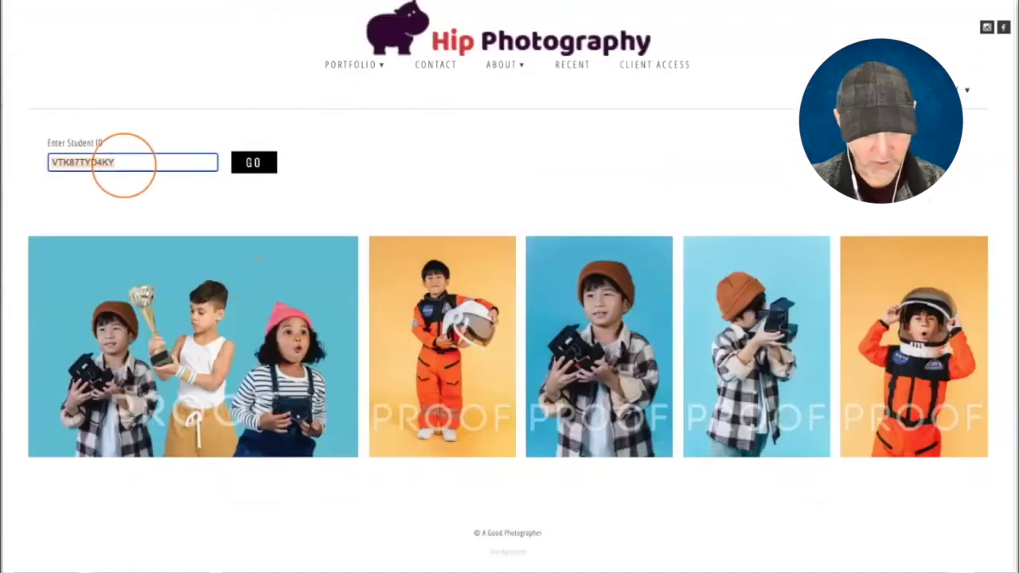
Step: Paste the G6 student ID over the old one and submit it with GO
{"action": "left_click", "coordinate": [253, 162]}
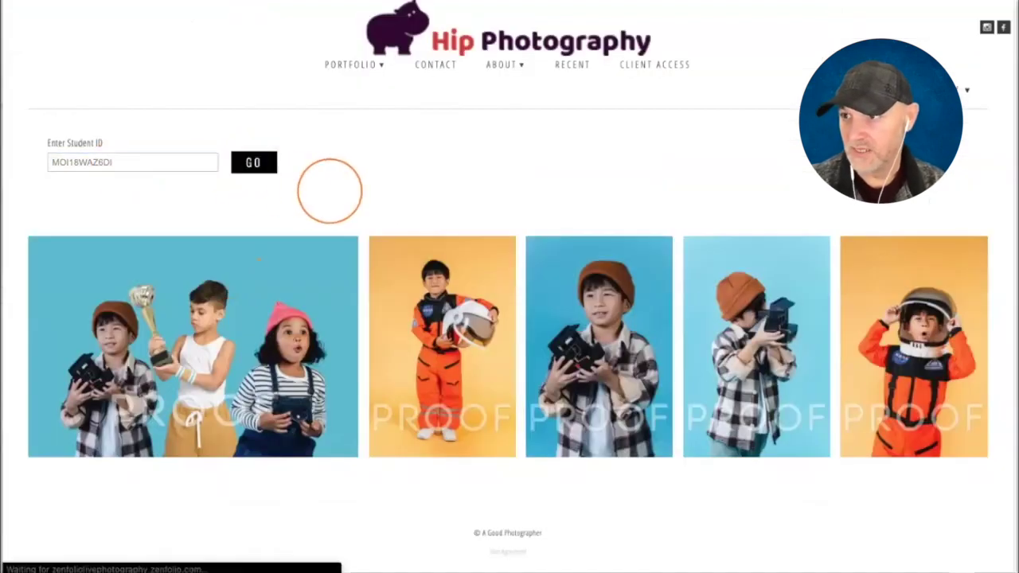
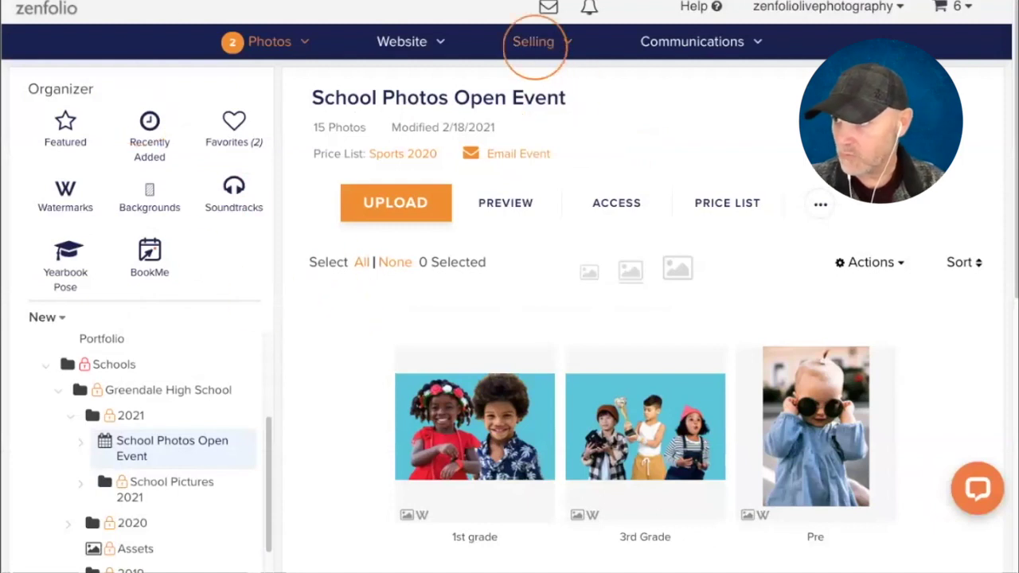
Step: Open Zenfolio's Selling menu
{"action": "left_click", "coordinate": [533, 41]}
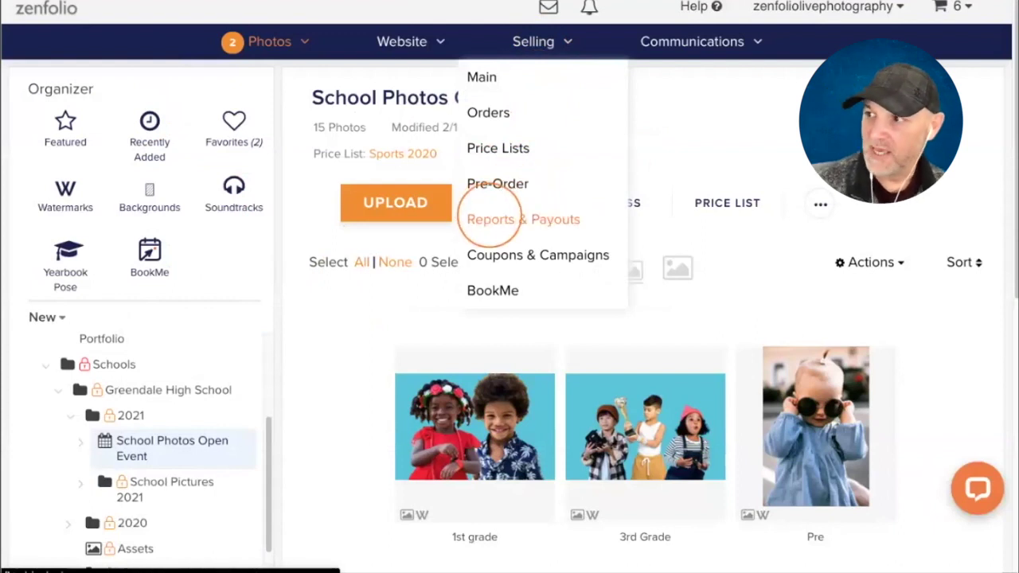
Step: Open Sales Reports from Reports & Payouts and view the Preorders tab listing 2 preorders
{"action": "left_click", "coordinate": [490, 219]}
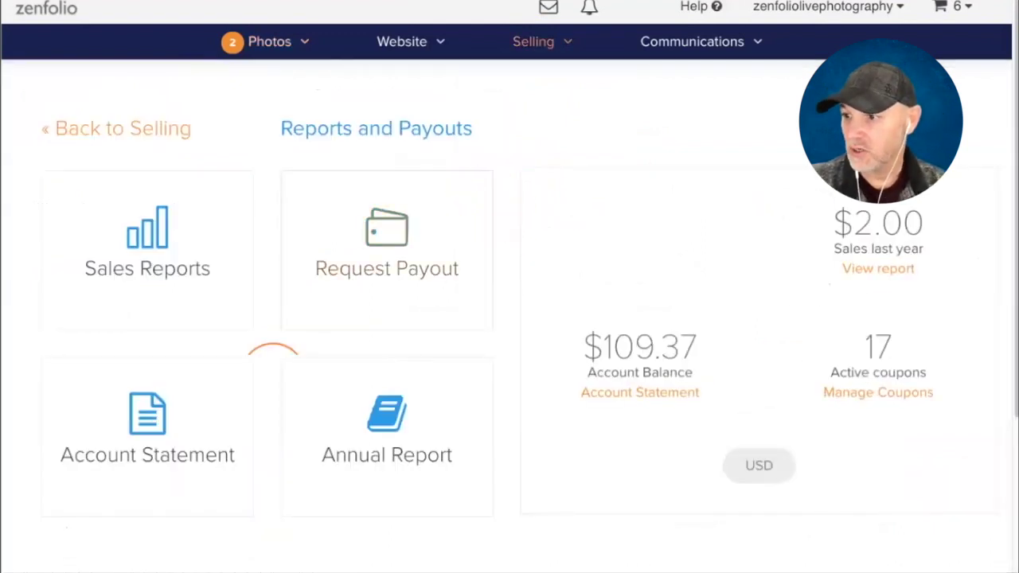
{"action": "scroll", "coordinate": [380, 421], "scroll_direction": "down", "scroll_amount": 1}
{"action": "scroll", "coordinate": [380, 412], "scroll_direction": "up", "scroll_amount": 1}
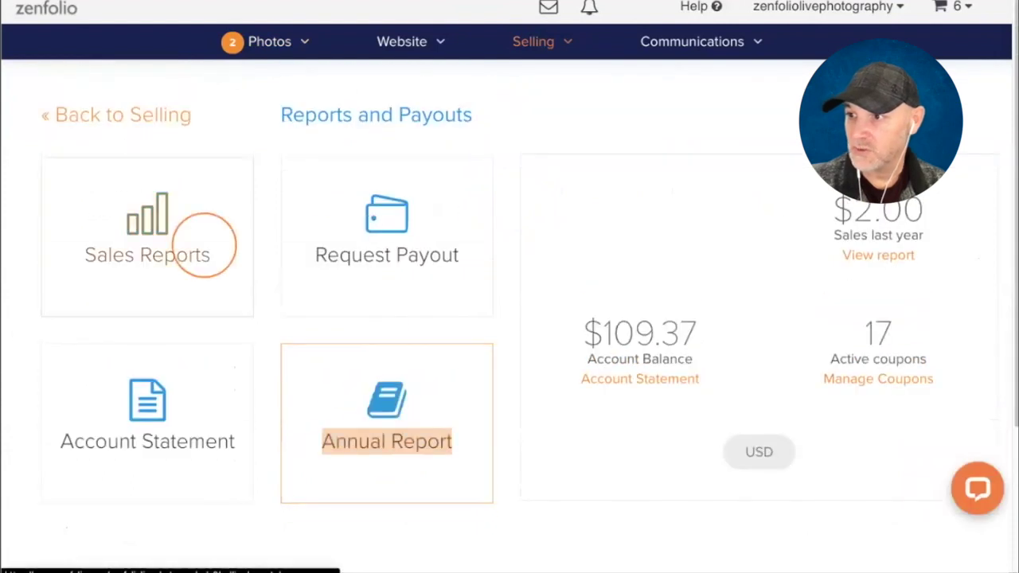
{"action": "left_click", "coordinate": [199, 243]}
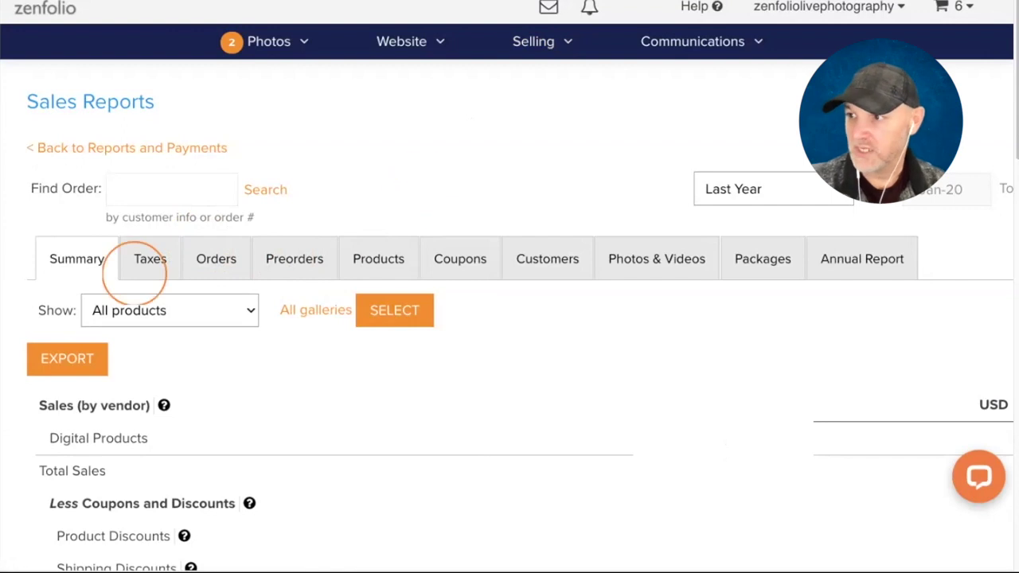
{"action": "left_click", "coordinate": [292, 259]}
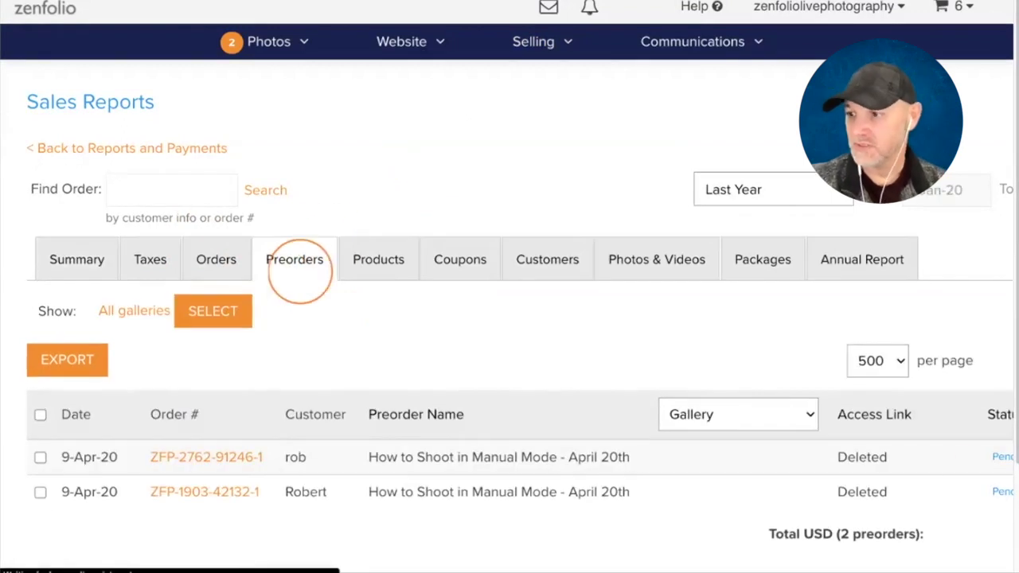
{"action": "scroll", "coordinate": [359, 451], "scroll_direction": "down", "scroll_amount": 2}
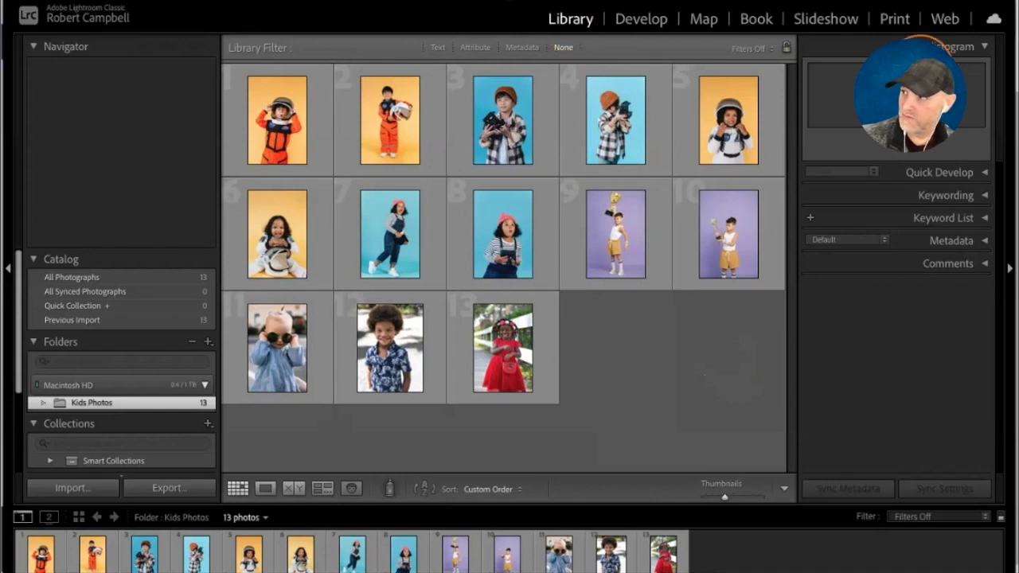
Step: Expand the Keywording panel in Lightroom's Library module for the Kids Photos folder
{"action": "left_click", "coordinate": [987, 195]}
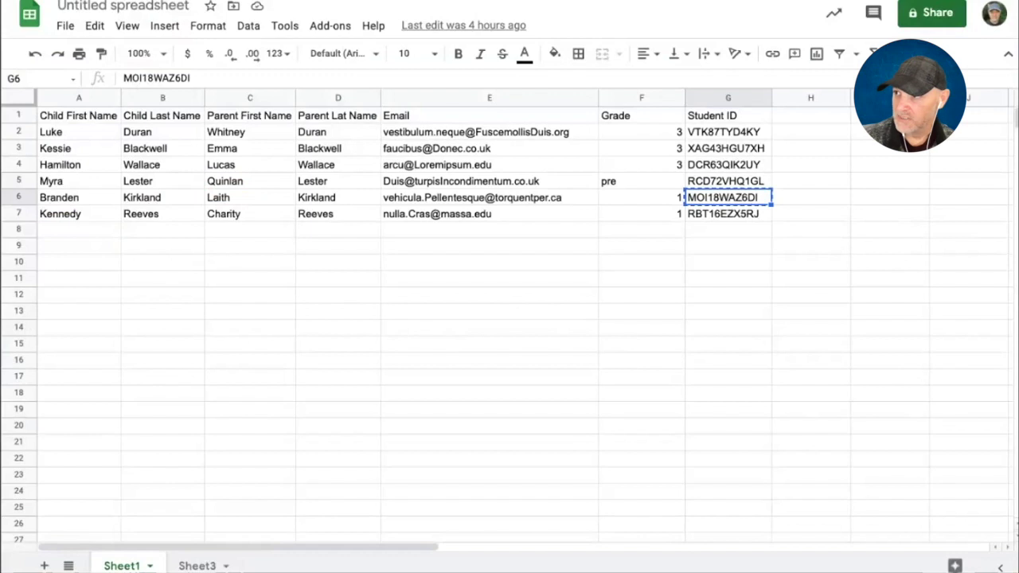
{"action": "left_click", "coordinate": [558, 296]}
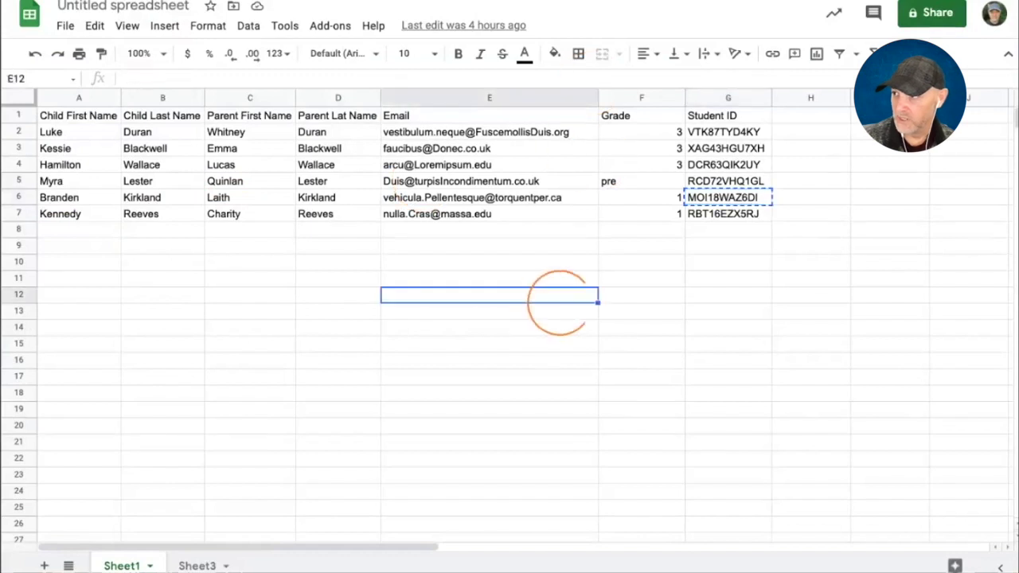
Step: Check the first child's row in A2–B2, then copy their Student ID from cell G2
{"action": "left_click", "coordinate": [665, 279]}
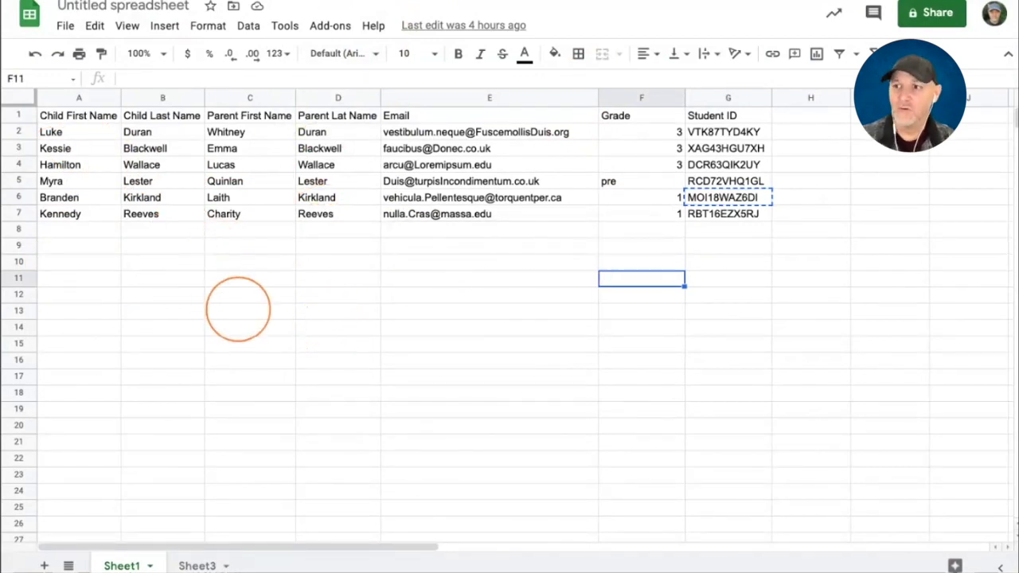
{"action": "left_click", "coordinate": [53, 133]}
{"action": "key", "text": "Right"}
{"action": "key", "text": "Left"}
{"action": "key", "text": "Right"}
{"action": "key", "text": "Left"}
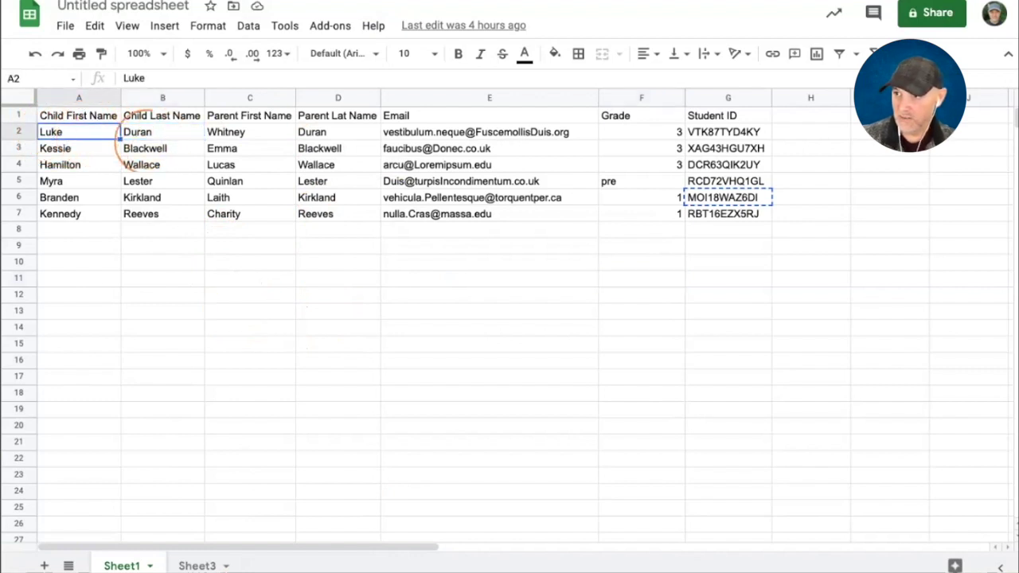
{"action": "key", "text": "Right"}
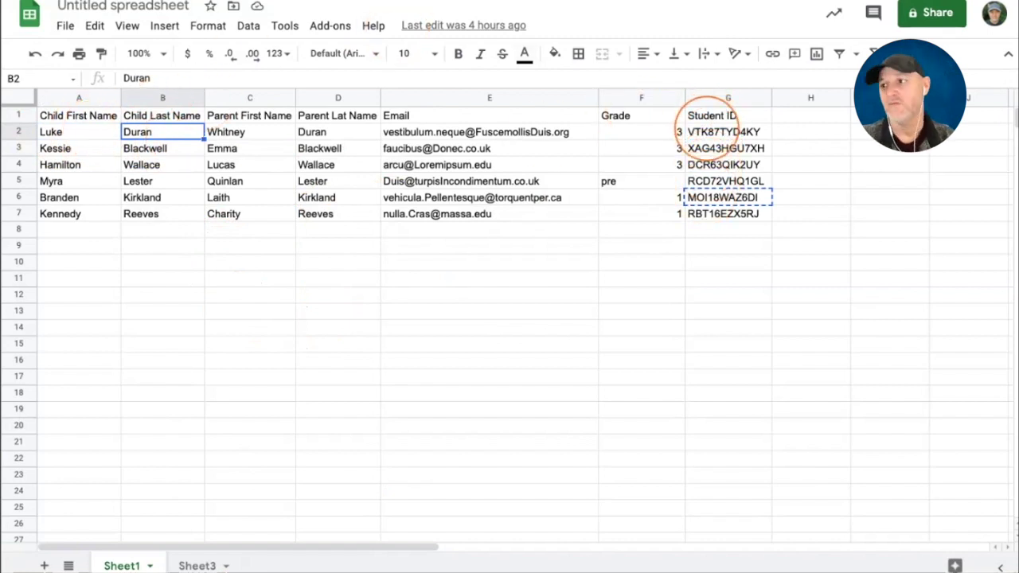
{"action": "left_click", "coordinate": [78, 130]}
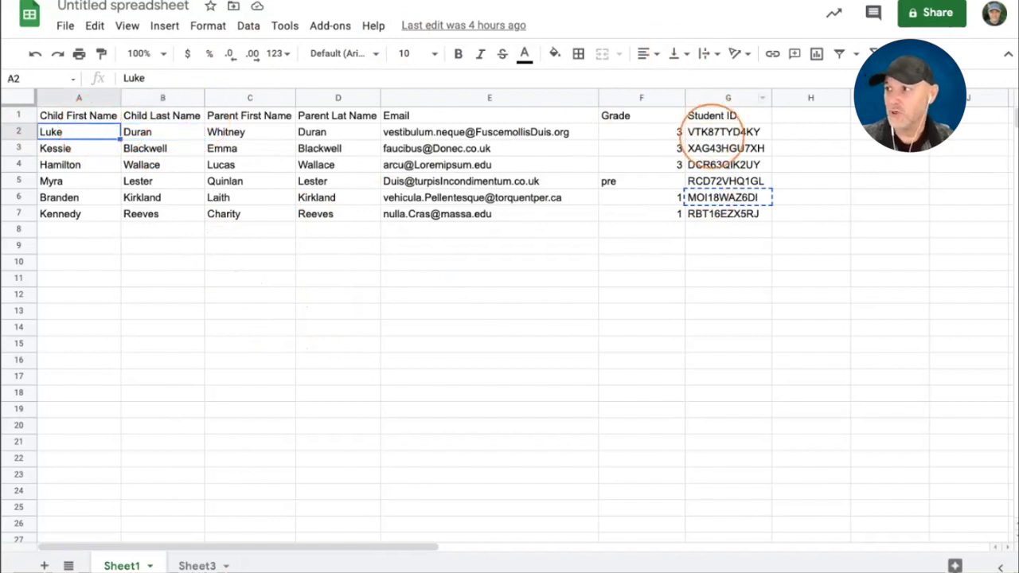
{"action": "left_click", "coordinate": [718, 132]}
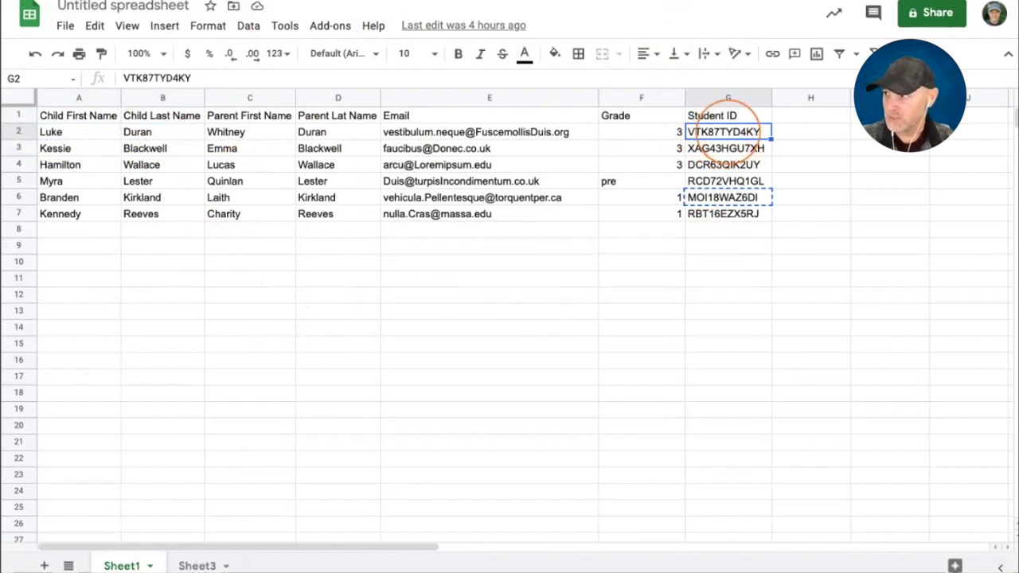
{"action": "key", "text": "ctrl+c"}
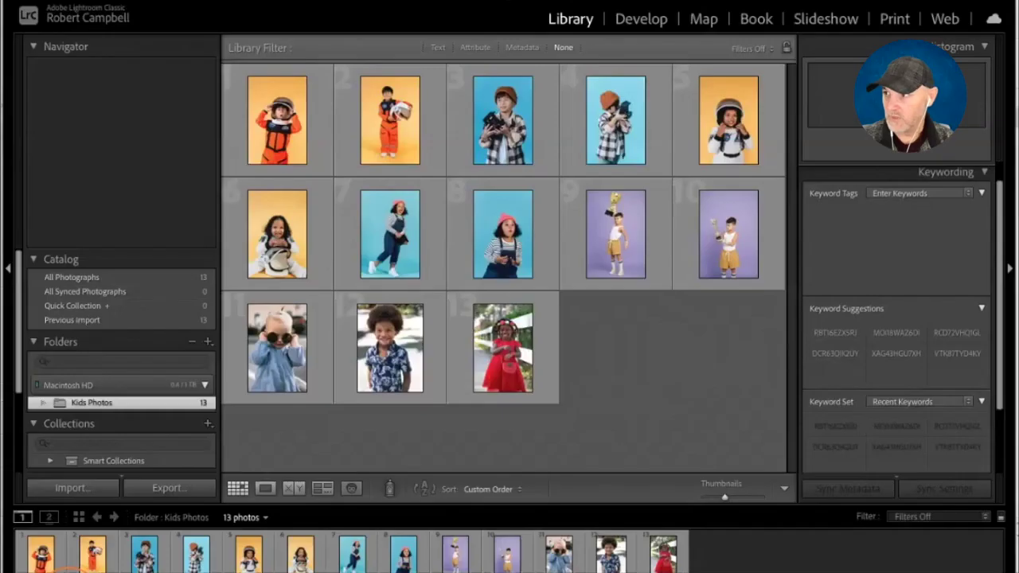
Step: Keyword photos 1–4 in Lightroom with the pasted first child's Student ID
{"action": "left_click", "coordinate": [662, 390]}
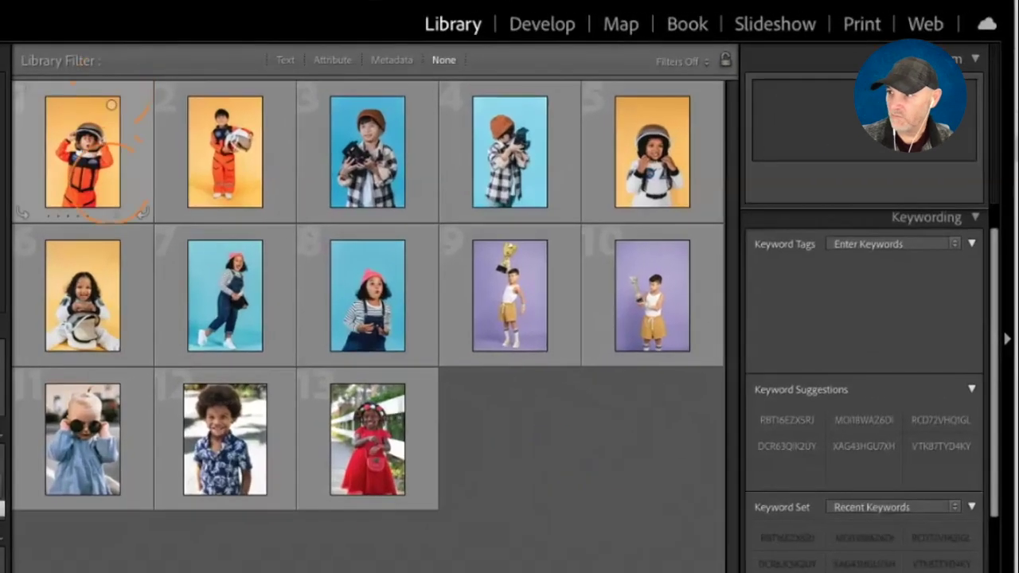
{"action": "left_click", "coordinate": [278, 120]}
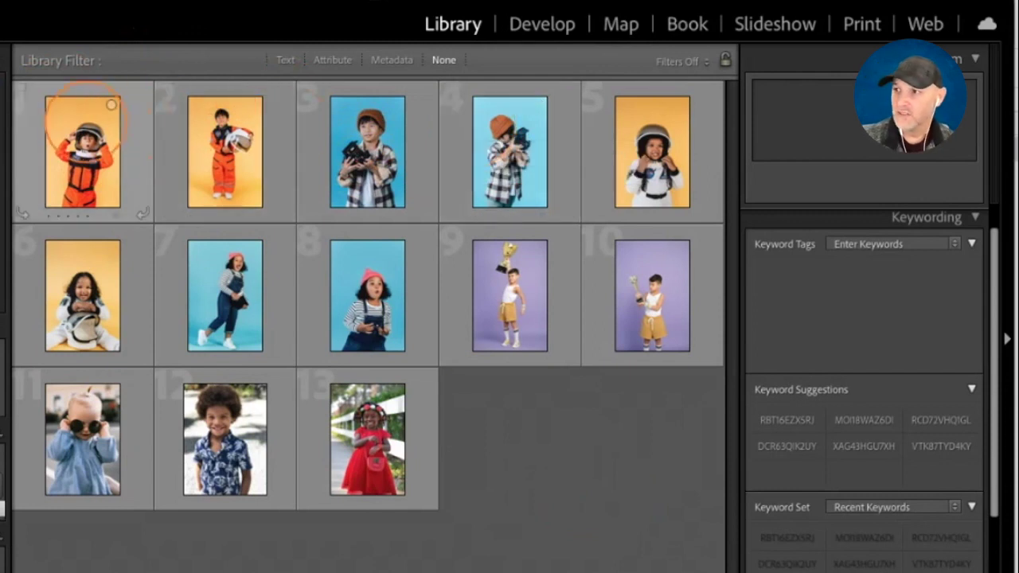
{"action": "left_click", "coordinate": [84, 120]}
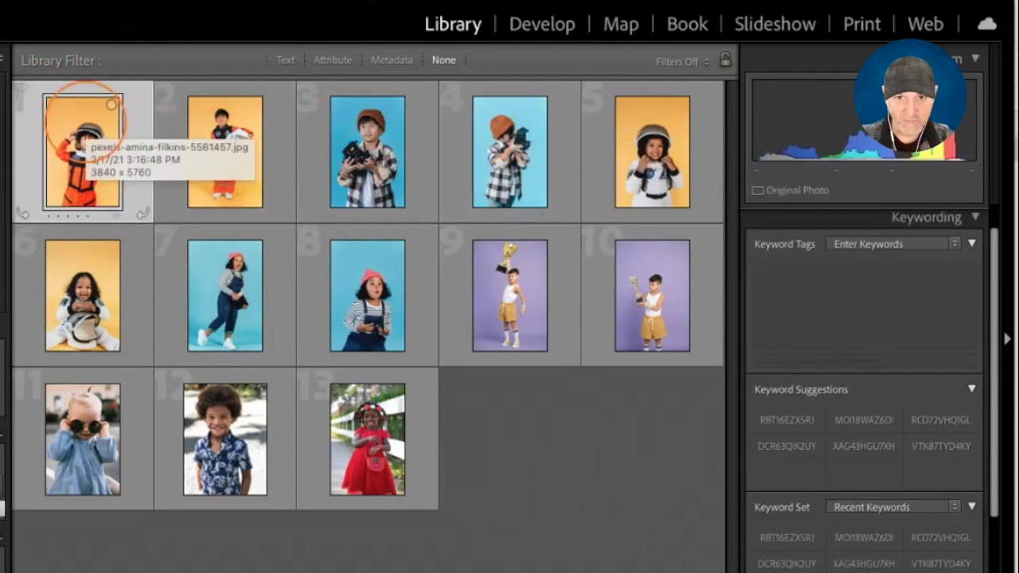
{"action": "left_click", "coordinate": [506, 131], "text": "shift"}
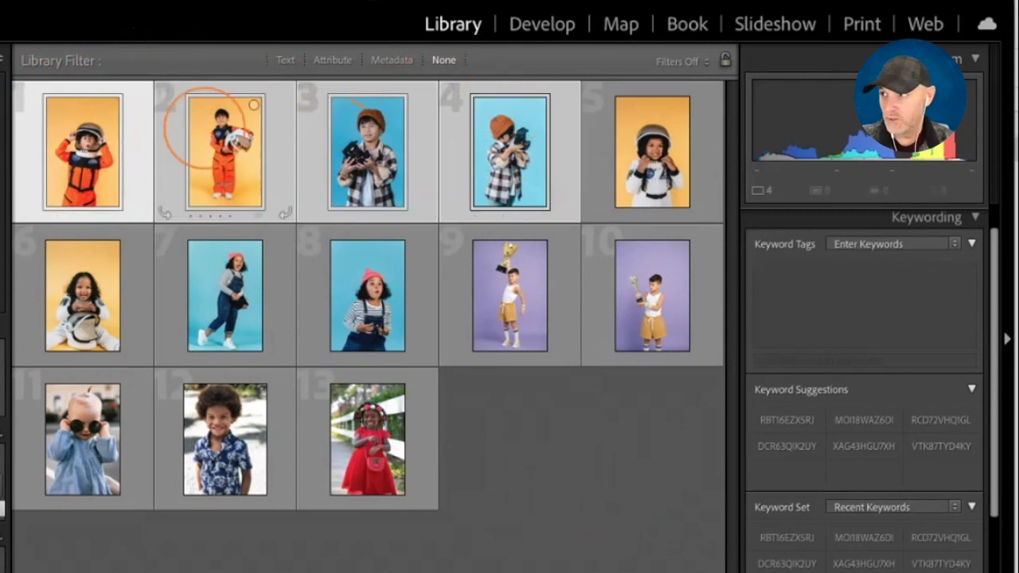
{"action": "left_click", "coordinate": [808, 273]}
{"action": "left_click", "coordinate": [797, 289]}
{"action": "key", "text": "ctrl+v"}
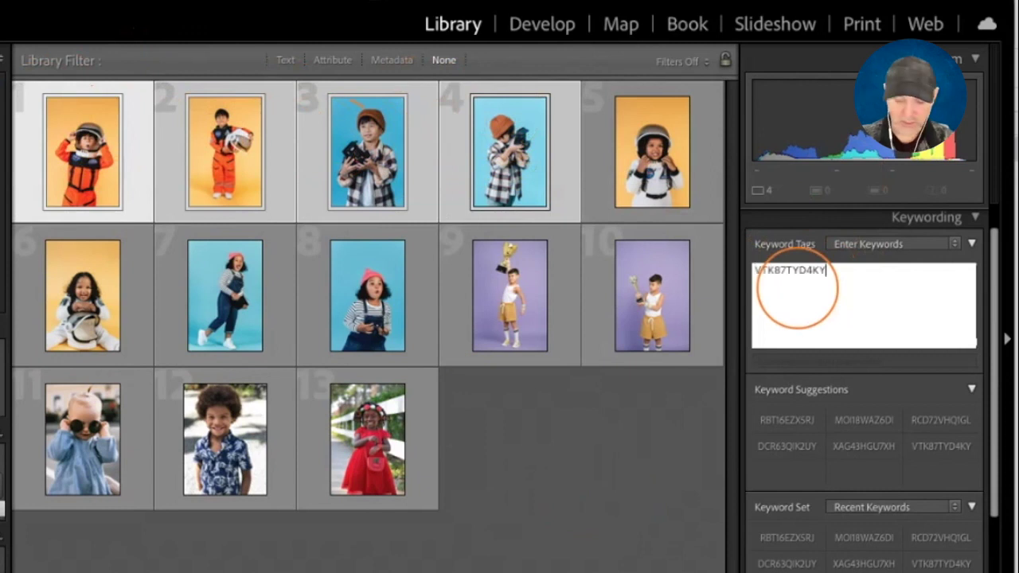
{"action": "key", "text": "Return"}
{"action": "left_click", "coordinate": [586, 450]}
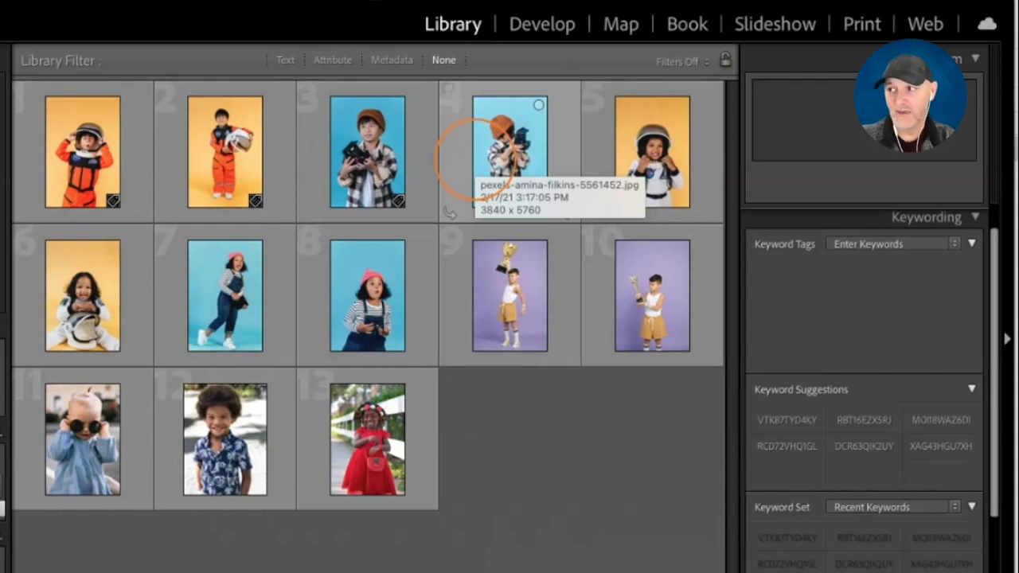
Step: Select the second child's Student ID in cell G3 of the roster
{"action": "left_click", "coordinate": [476, 160]}
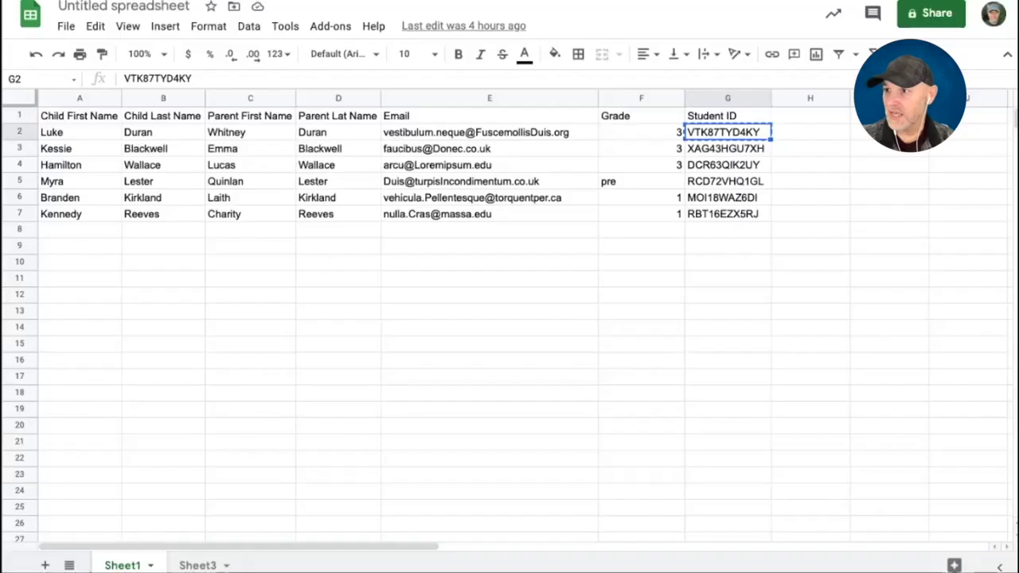
{"action": "left_click", "coordinate": [182, 246]}
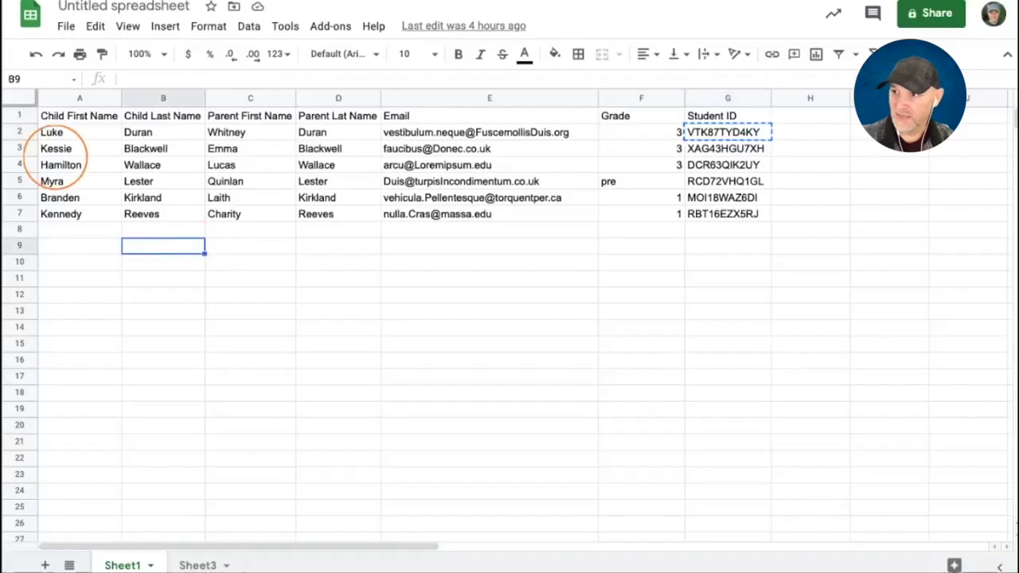
{"action": "left_click", "coordinate": [56, 150]}
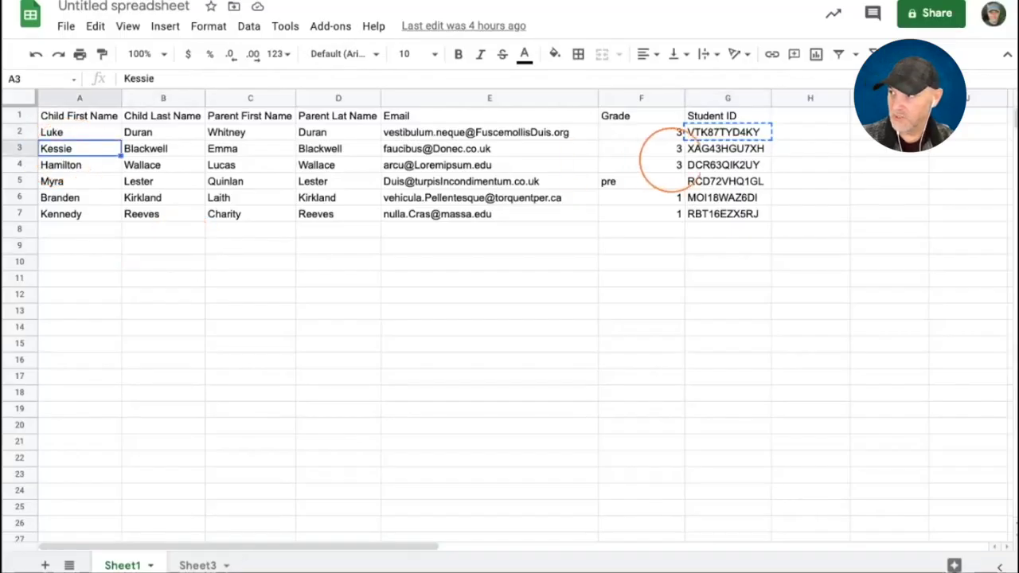
{"action": "left_click", "coordinate": [694, 150]}
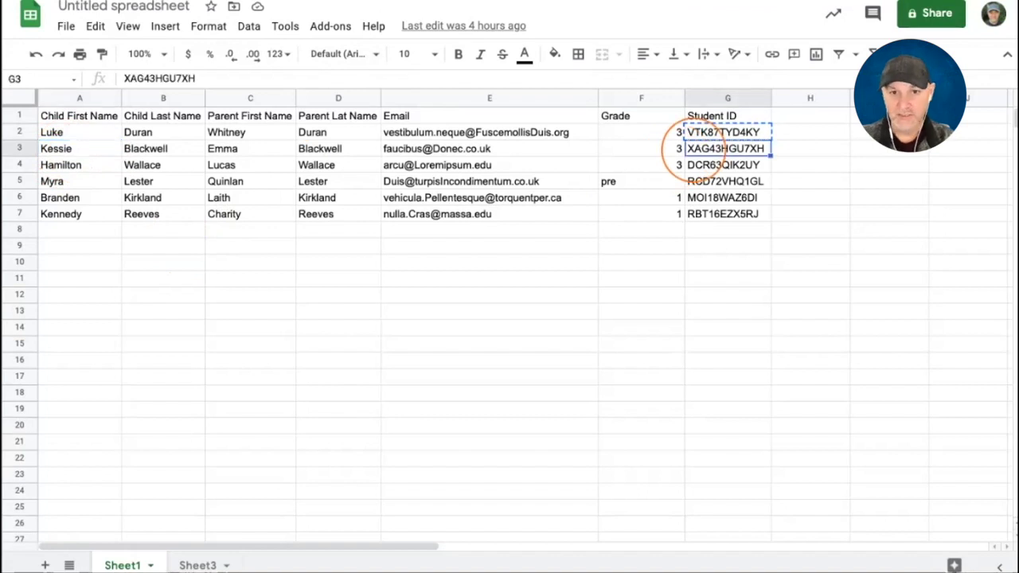
{"action": "left_click", "coordinate": [273, 564]}
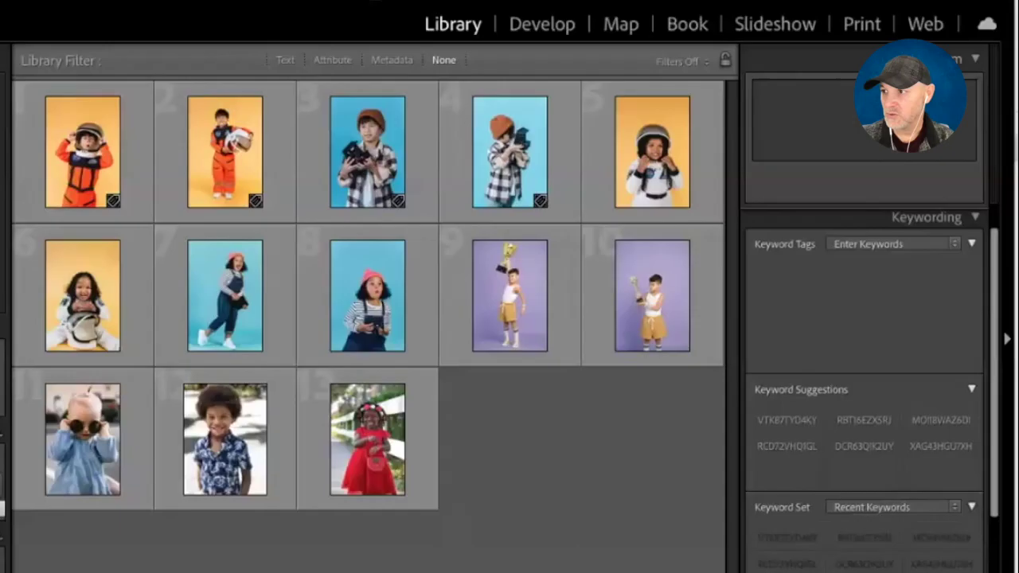
Step: Keyword photos 5–8 with the second child's Student ID, then open Export for all 13 photos
{"action": "left_click", "coordinate": [648, 263]}
{"action": "left_click", "coordinate": [635, 452]}
{"action": "left_click", "coordinate": [651, 145]}
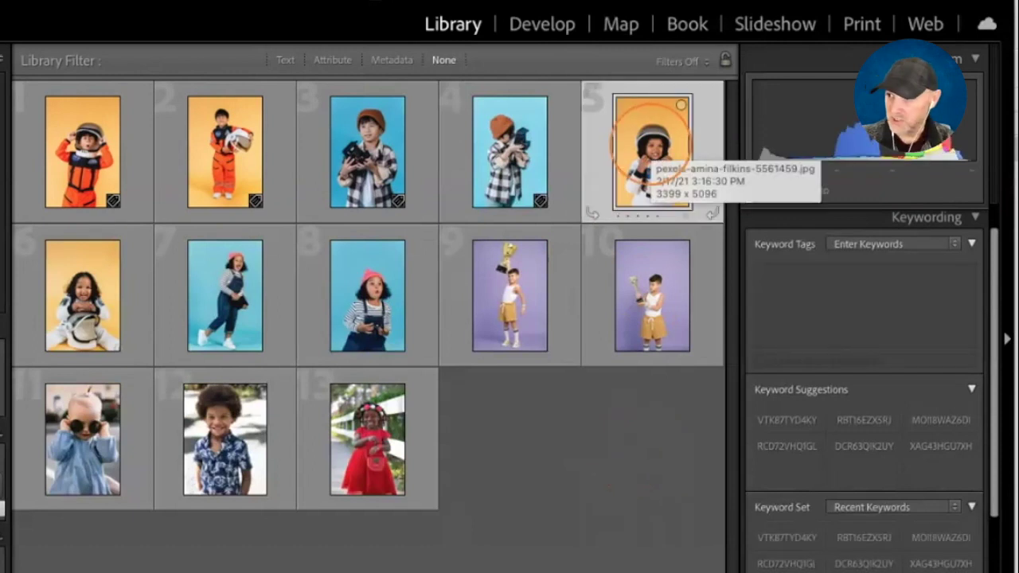
{"action": "left_click", "coordinate": [383, 271], "text": "shift"}
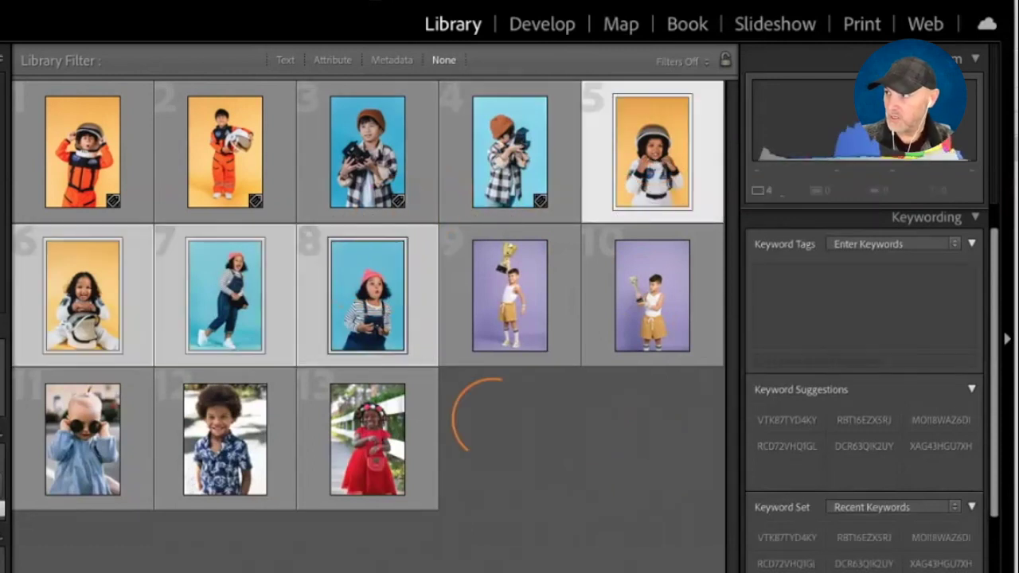
{"action": "left_click", "coordinate": [812, 293]}
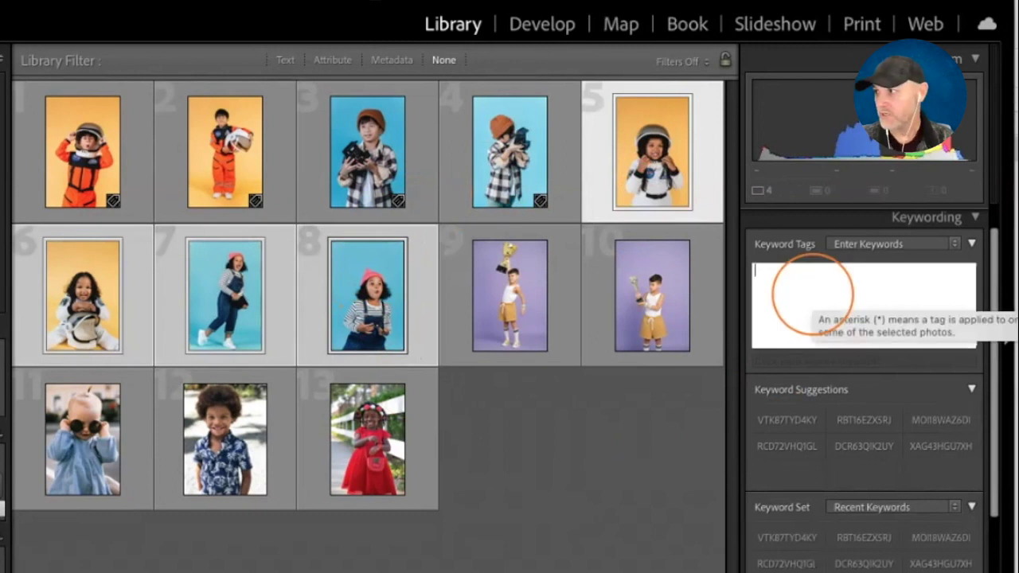
{"action": "key", "text": "ctrl+v"}
{"action": "key", "text": "Return"}
{"action": "left_click", "coordinate": [612, 424]}
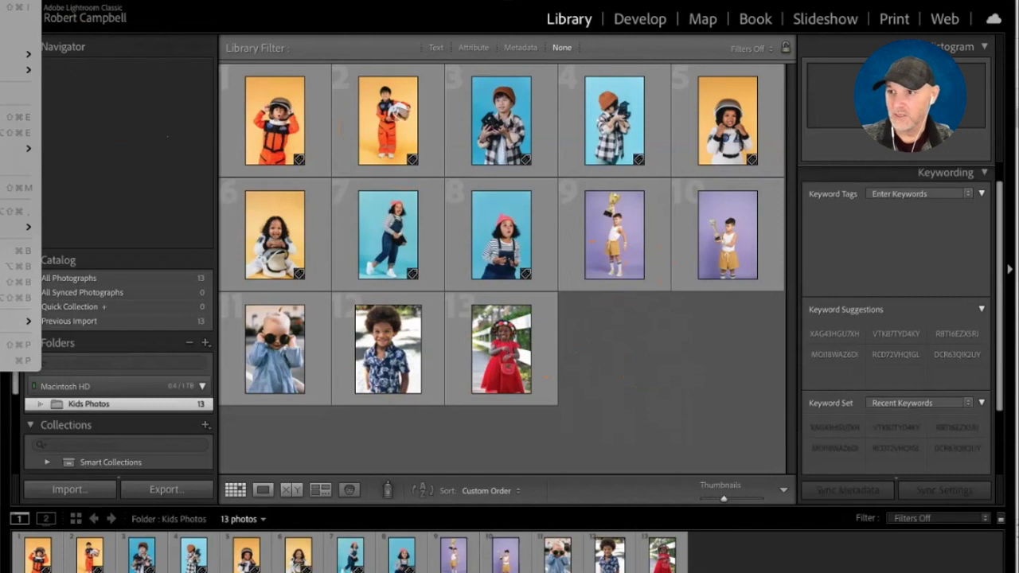
{"action": "left_click", "coordinate": [19, 117]}
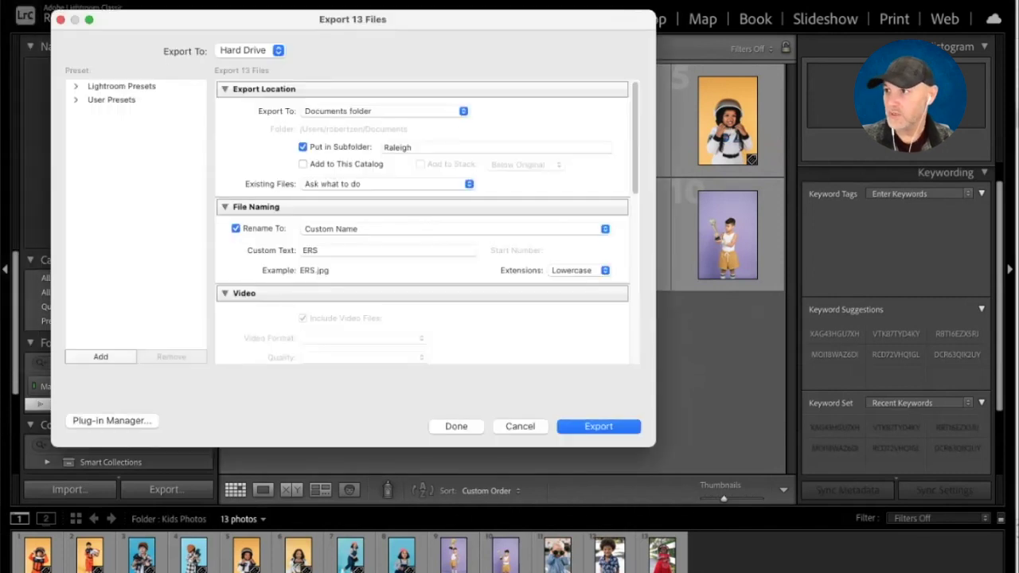
Step: Review the export settings, leave Metadata at All Metadata, and close the dialog with Done
{"action": "left_click_drag", "start_coordinate": [249, 16], "coordinate": [313, 33]}
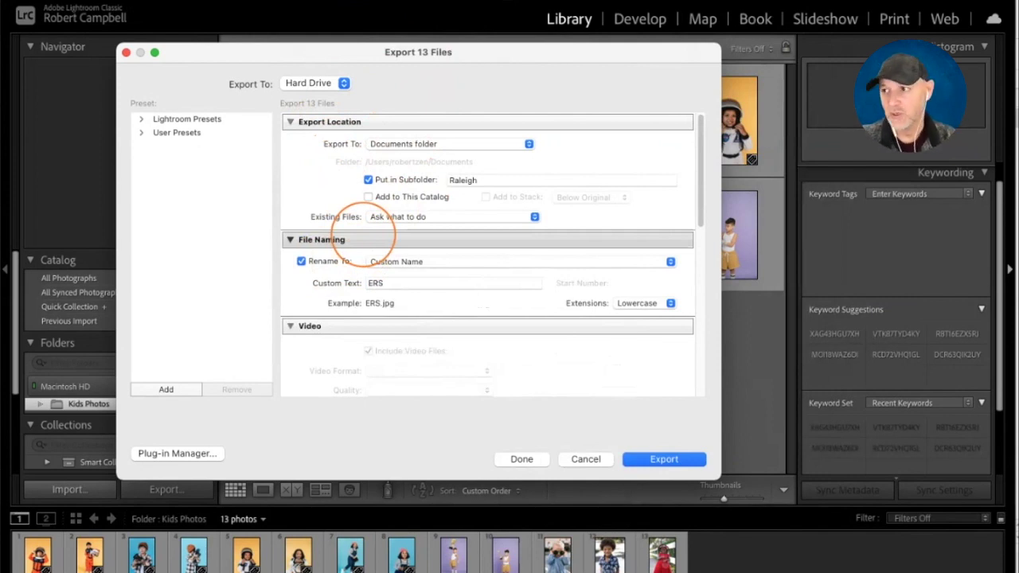
{"action": "scroll", "coordinate": [398, 143], "scroll_direction": "down", "scroll_amount": 6}
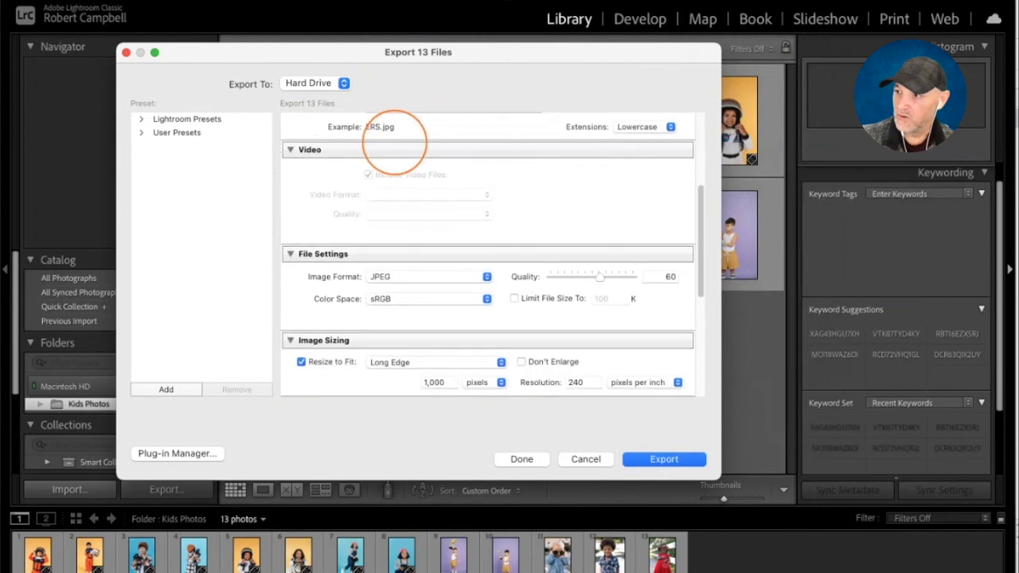
{"action": "scroll", "coordinate": [396, 141], "scroll_direction": "down", "scroll_amount": 3}
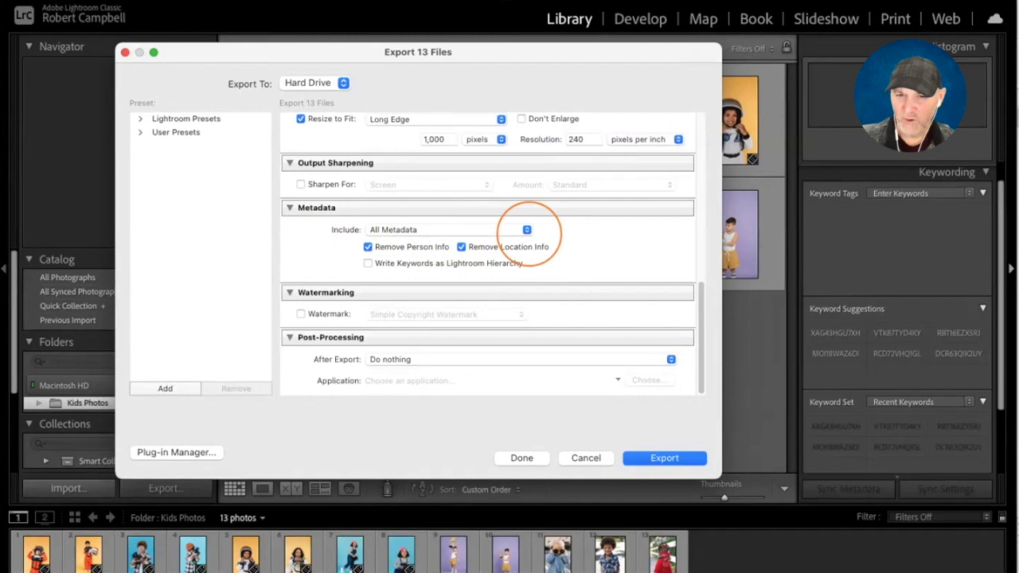
{"action": "left_click", "coordinate": [483, 230]}
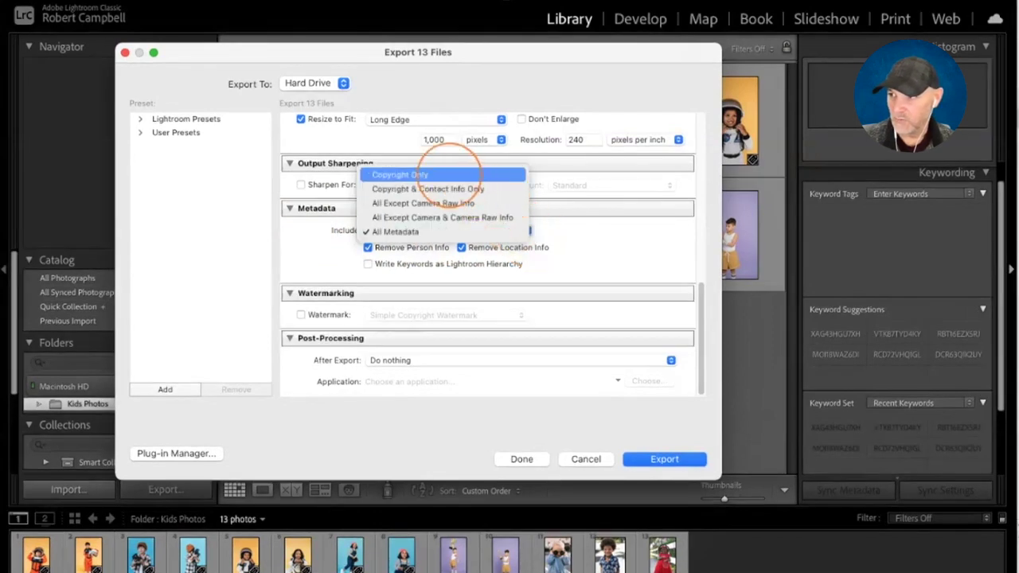
{"action": "left_click", "coordinate": [448, 173]}
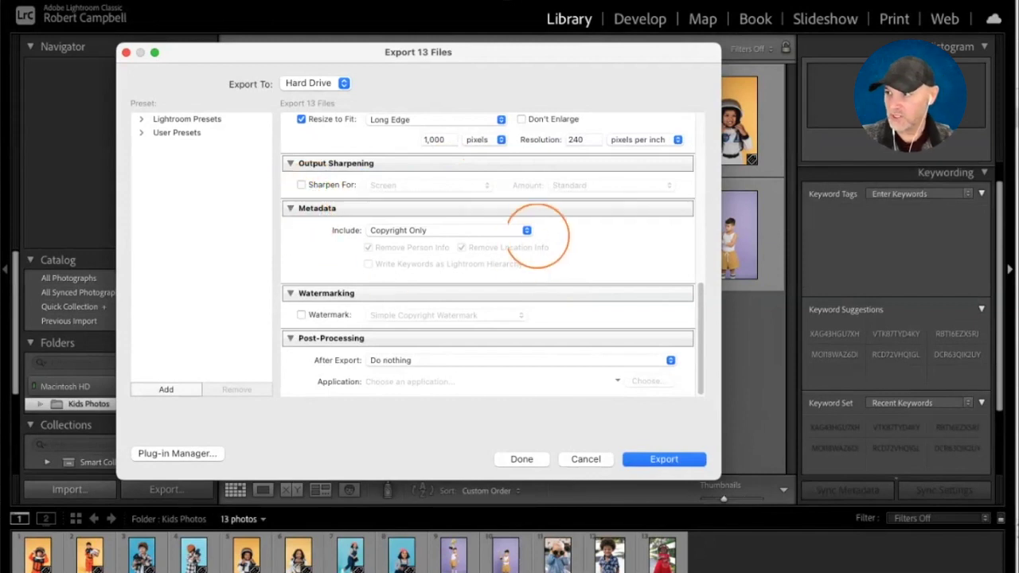
{"action": "left_click", "coordinate": [524, 230]}
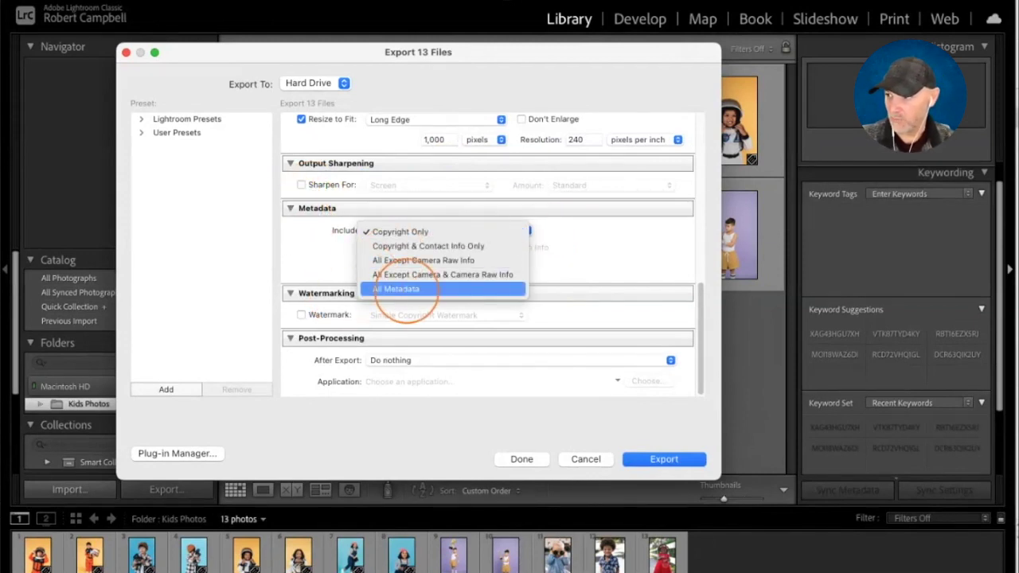
{"action": "left_click", "coordinate": [399, 289]}
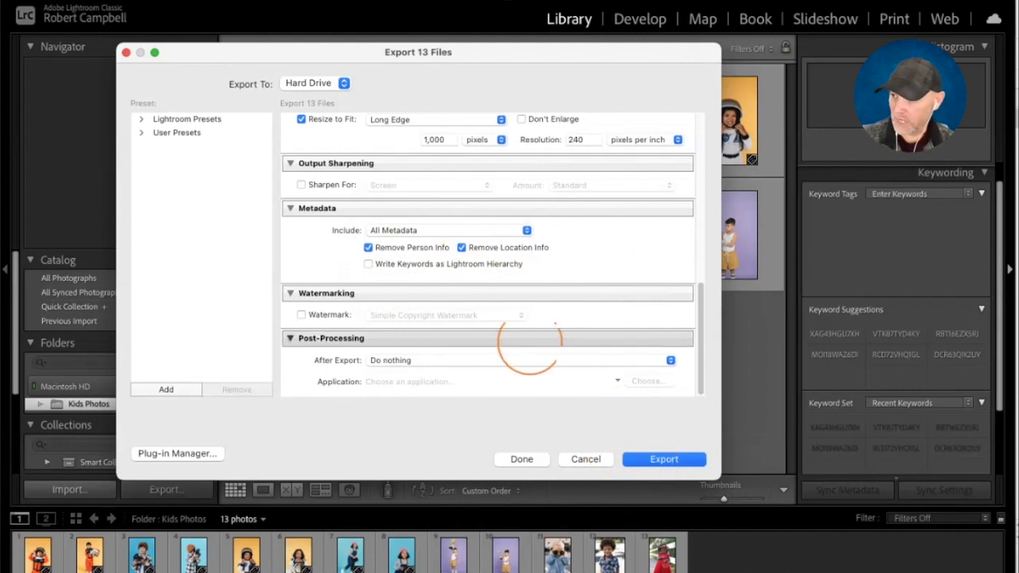
{"action": "left_click", "coordinate": [521, 459]}
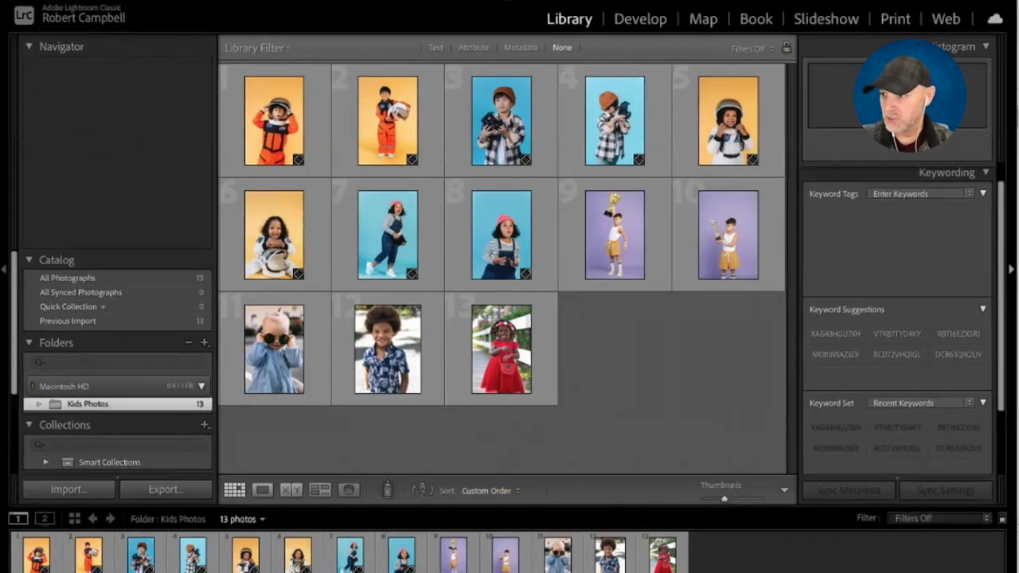
{"action": "left_click_drag", "start_coordinate": [496, 363], "coordinate": [416, 109]}
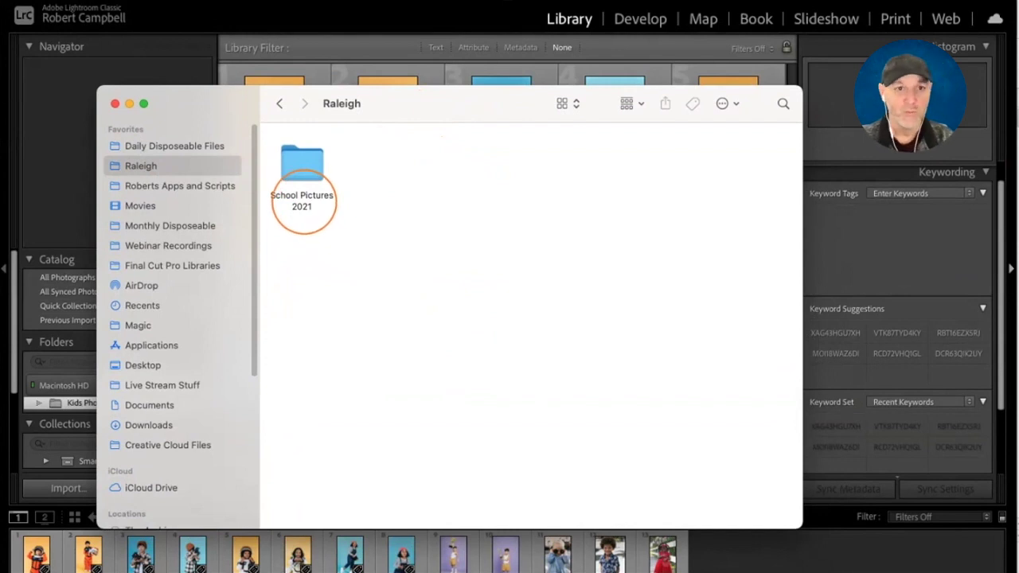
Step: Browse the 1st grade and 3rd Grade folders in School Pictures 2021, then open Zenfolio's Photos sections
{"action": "double_click", "coordinate": [302, 199]}
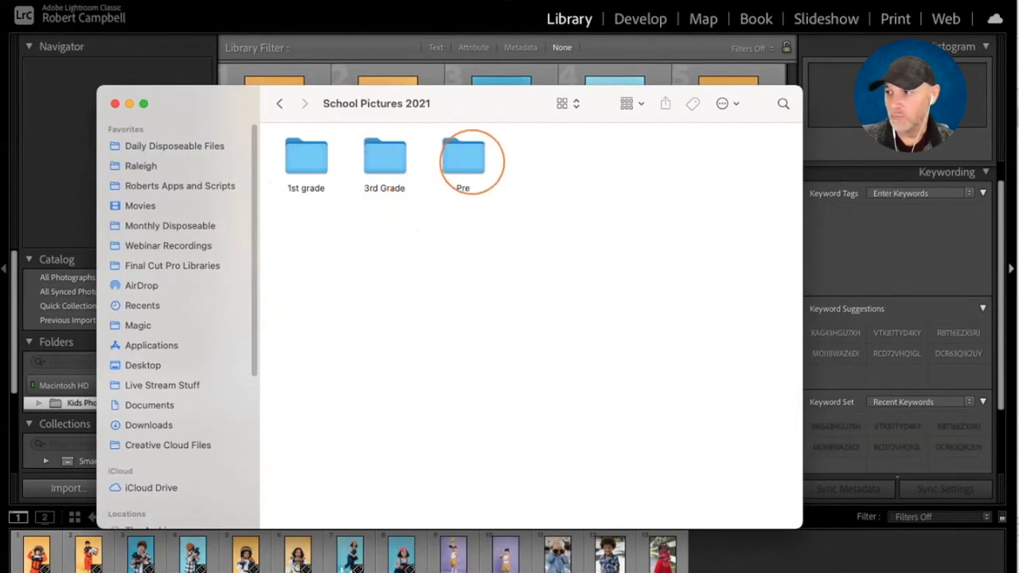
{"action": "double_click", "coordinate": [302, 159]}
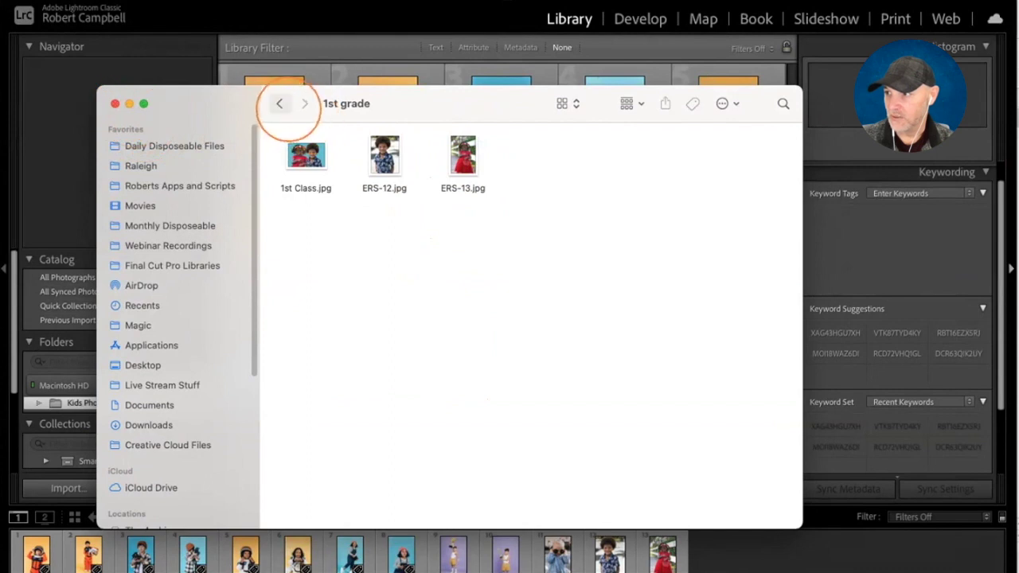
{"action": "left_click", "coordinate": [280, 104]}
{"action": "double_click", "coordinate": [383, 159]}
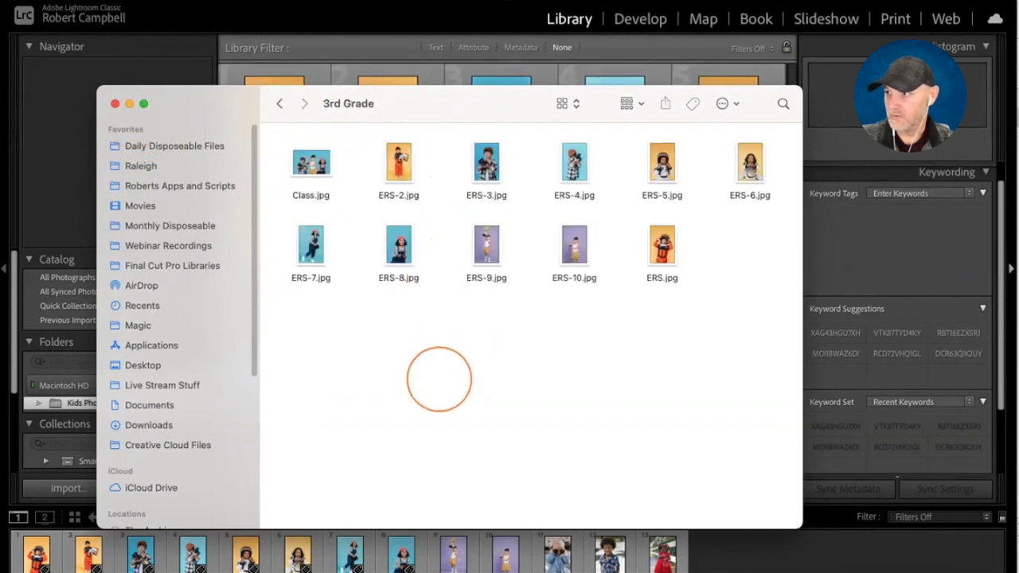
{"action": "left_click", "coordinate": [280, 103]}
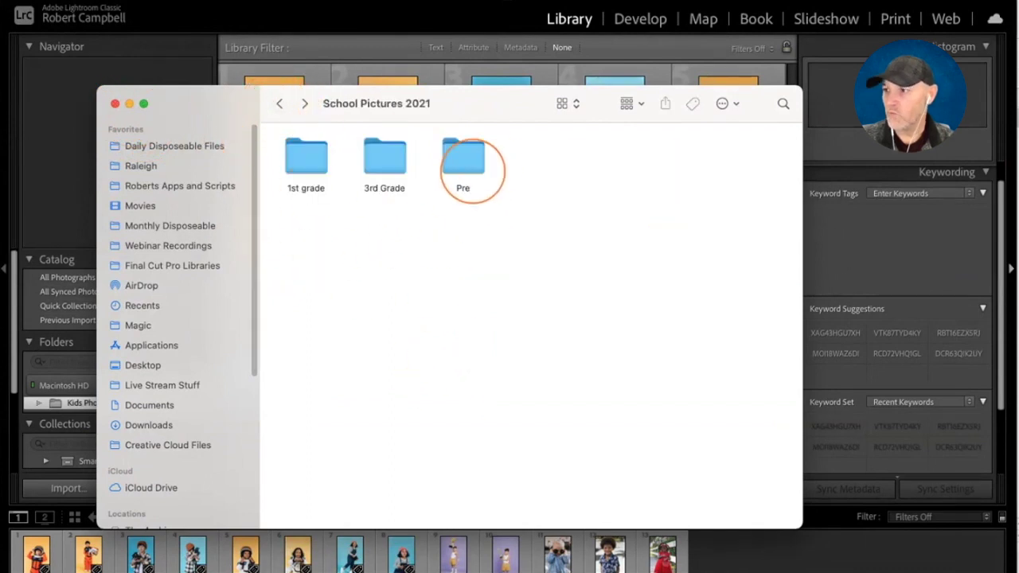
{"action": "left_click", "coordinate": [280, 103]}
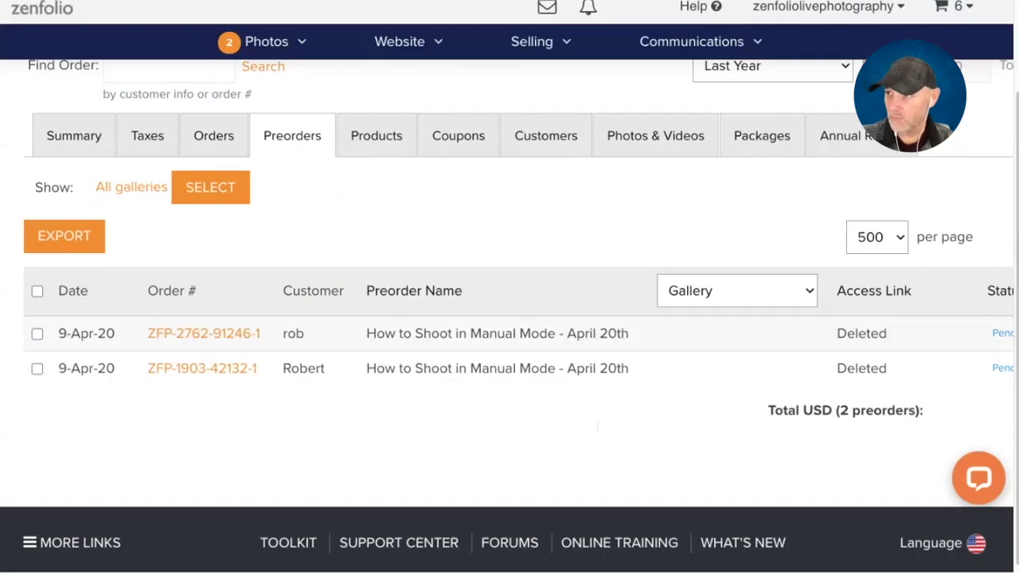
{"action": "left_click", "coordinate": [267, 42]}
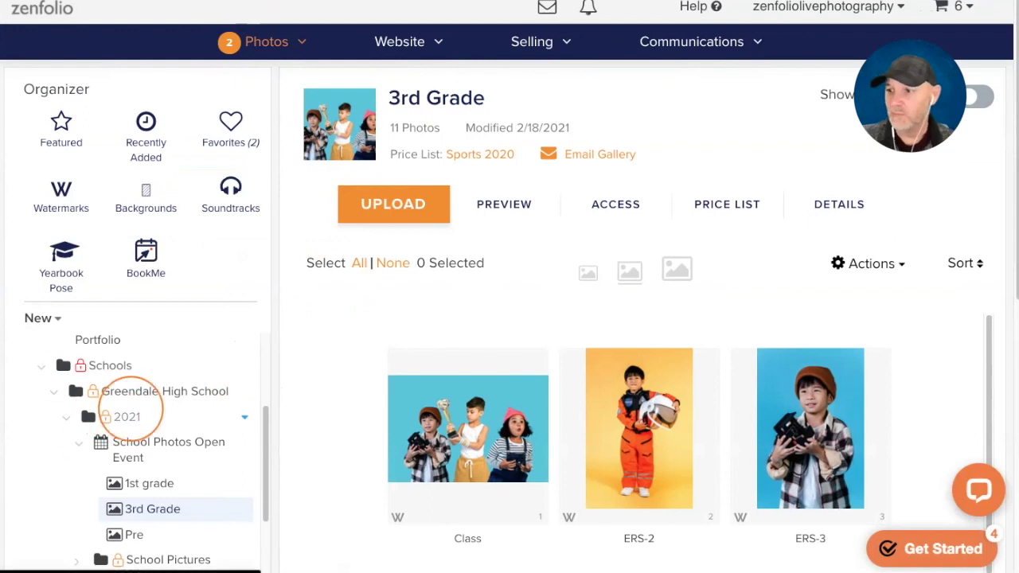
Step: Go to the 2021 group under School Photos Open Event and start an upload there
{"action": "scroll", "coordinate": [151, 402], "scroll_direction": "down", "scroll_amount": 1}
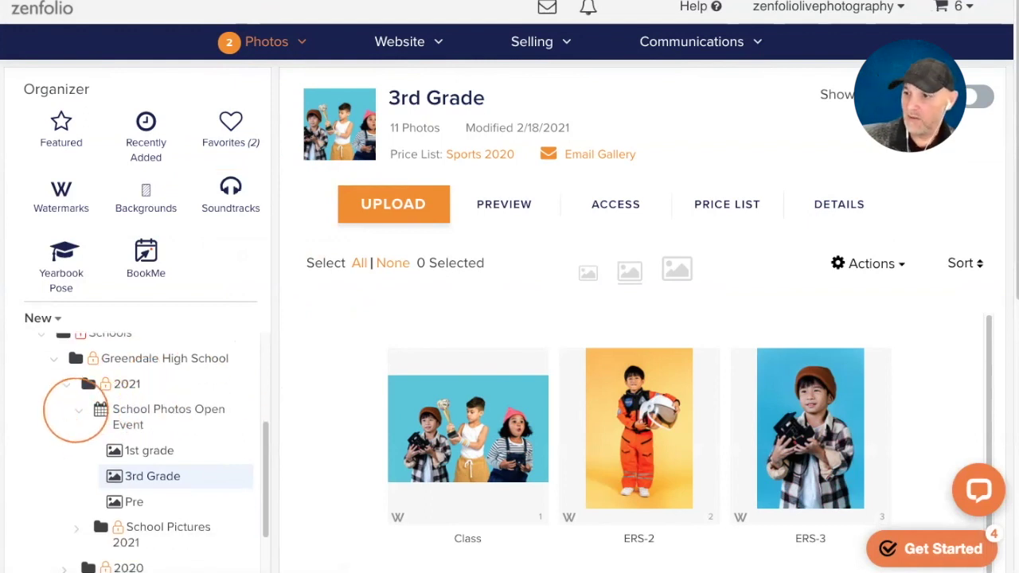
{"action": "left_click", "coordinate": [78, 410]}
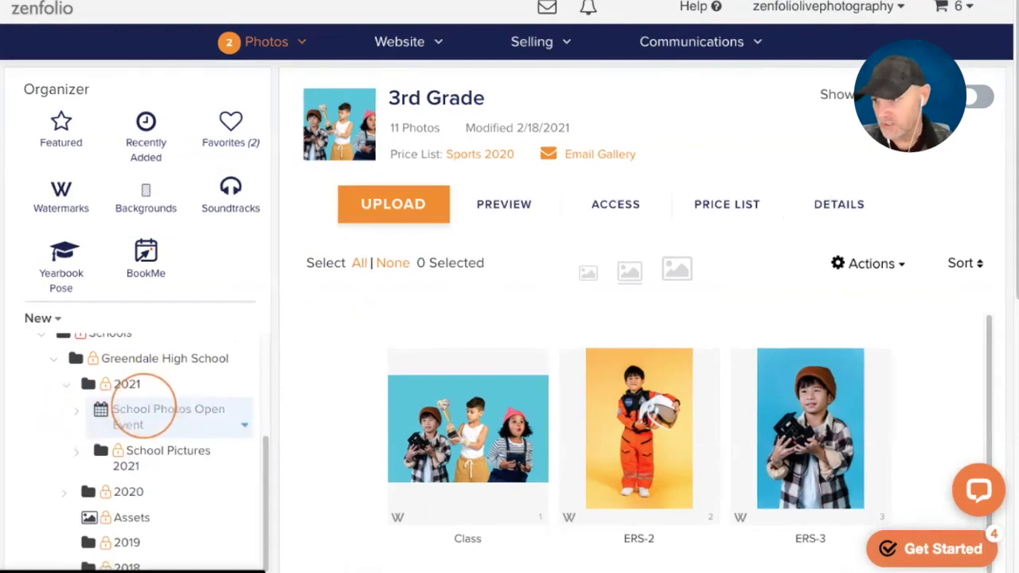
{"action": "left_click", "coordinate": [143, 410]}
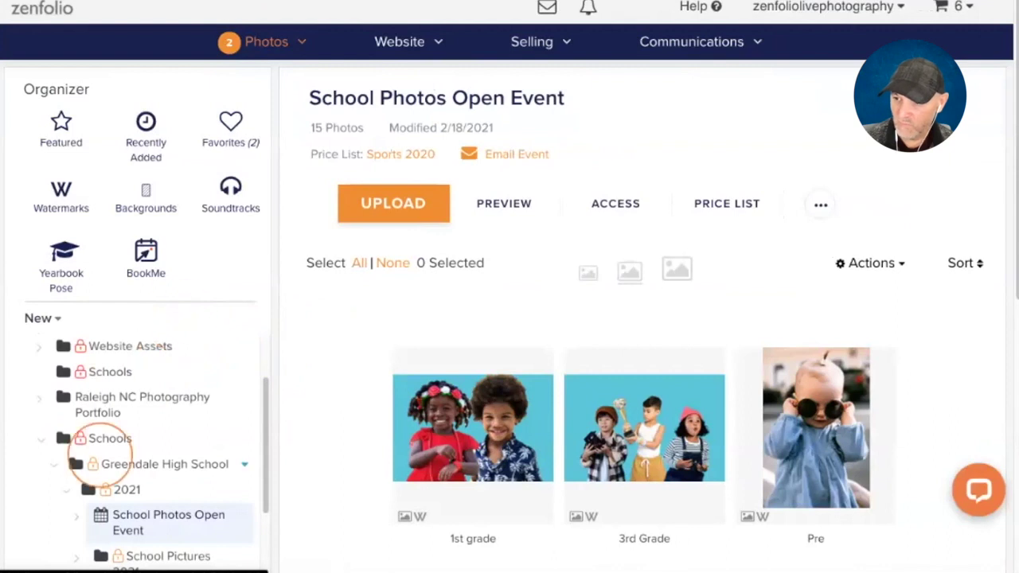
{"action": "scroll", "coordinate": [68, 438], "scroll_direction": "down", "scroll_amount": 1}
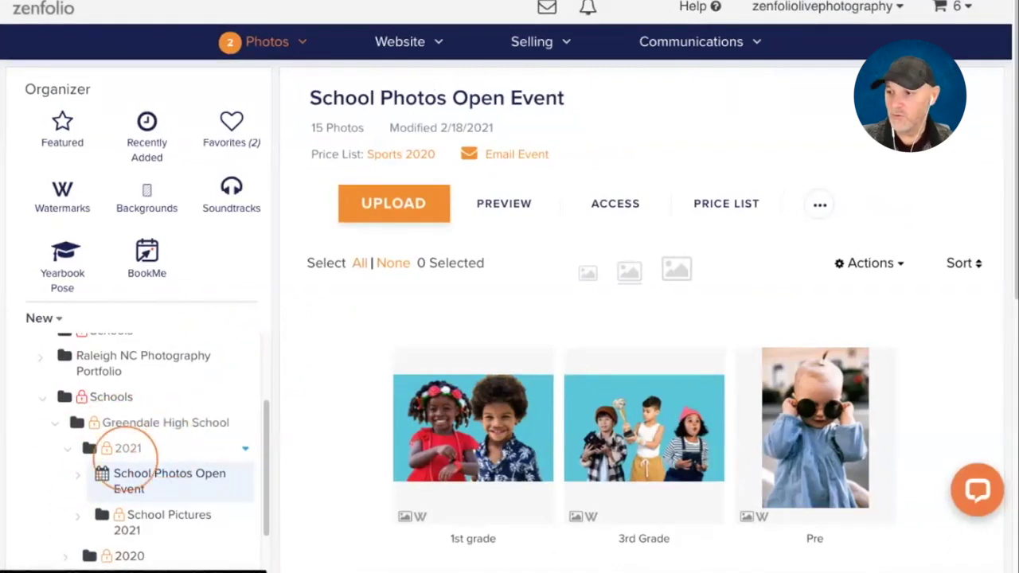
{"action": "left_click", "coordinate": [125, 451]}
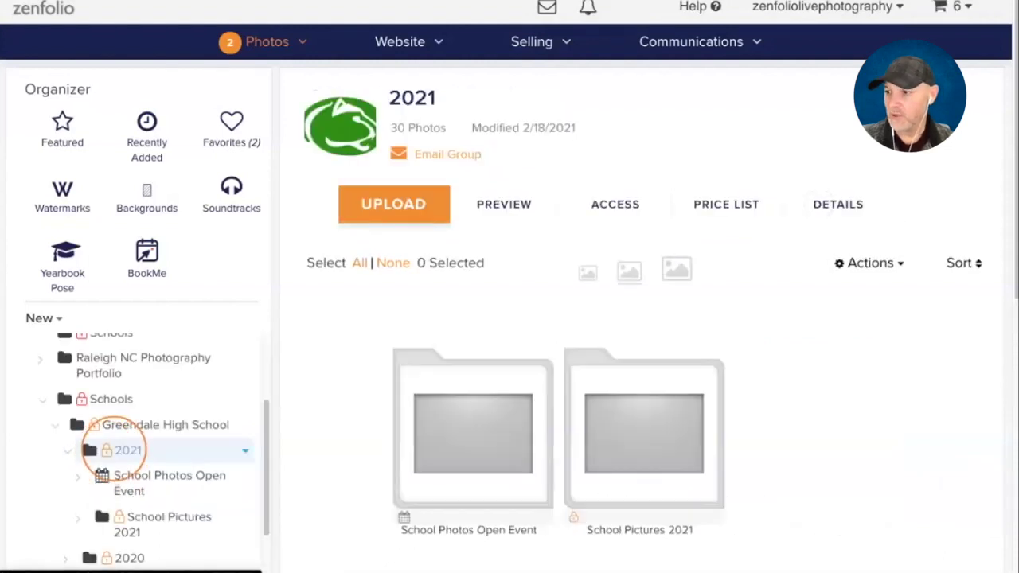
{"action": "left_click", "coordinate": [392, 209]}
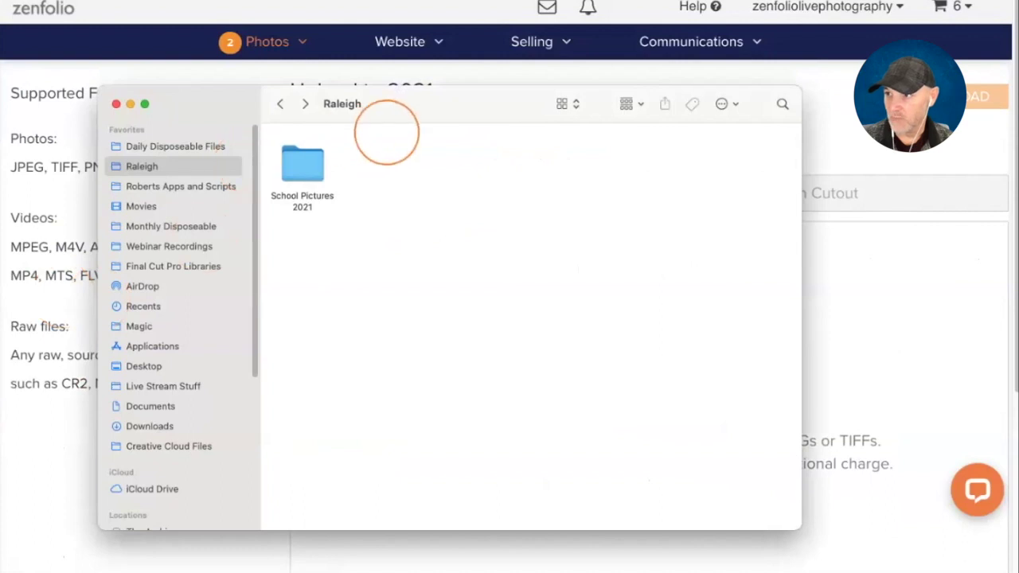
Step: Drop School Pictures 2021 into the upload, apply unique names, and collapse the 1st grade, 3rd Grade and Pre galleries
{"action": "left_click_drag", "start_coordinate": [387, 129], "coordinate": [231, 55]}
{"action": "left_click_drag", "start_coordinate": [127, 113], "coordinate": [691, 316]}
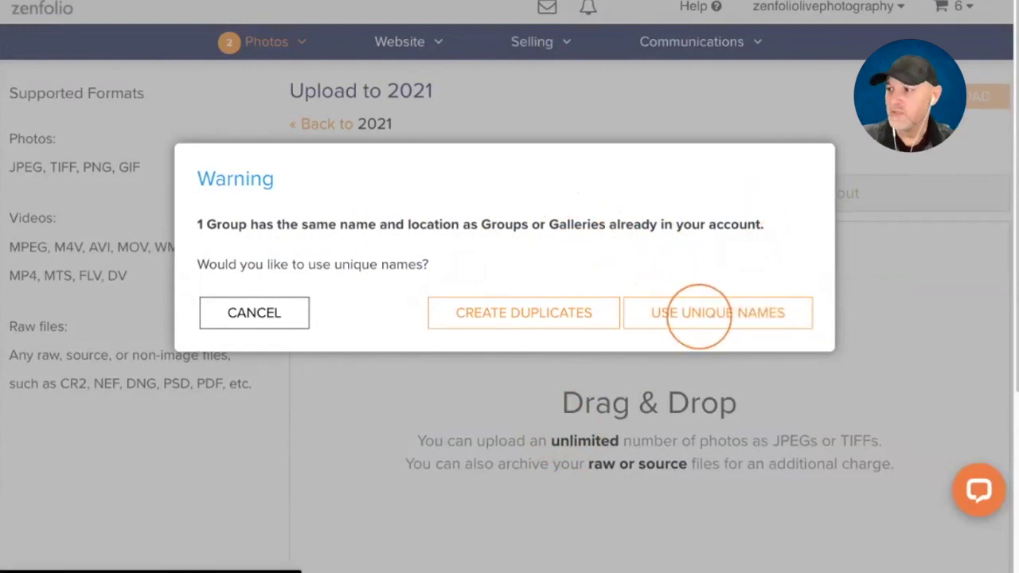
{"action": "left_click", "coordinate": [698, 315]}
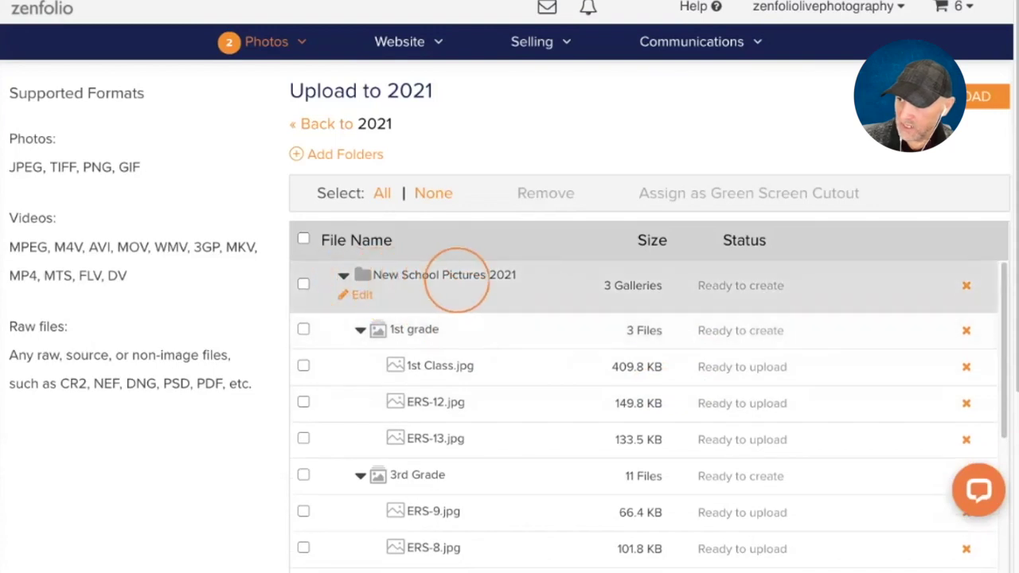
{"action": "left_click", "coordinate": [358, 313]}
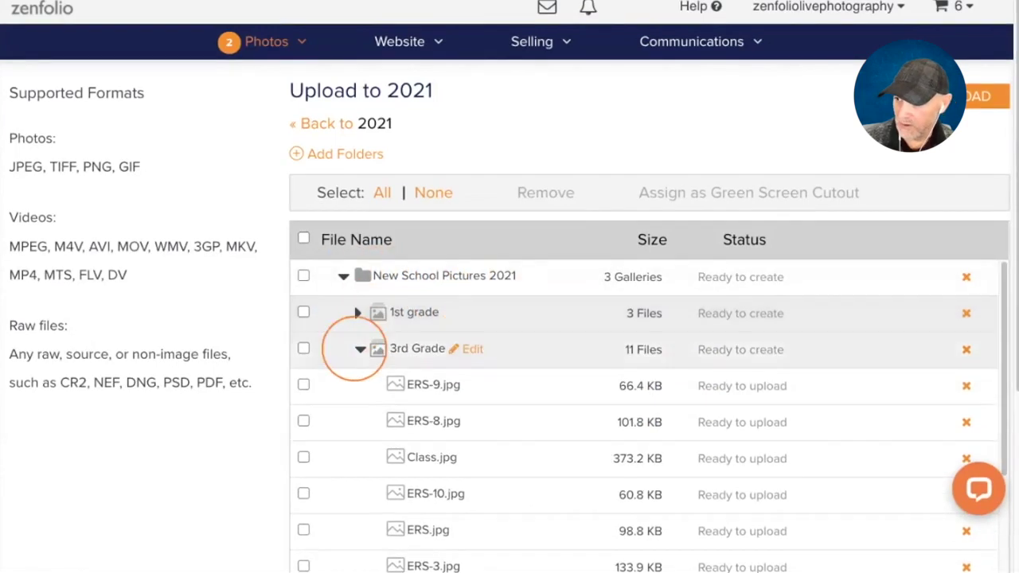
{"action": "left_click", "coordinate": [358, 349]}
{"action": "left_click", "coordinate": [360, 386]}
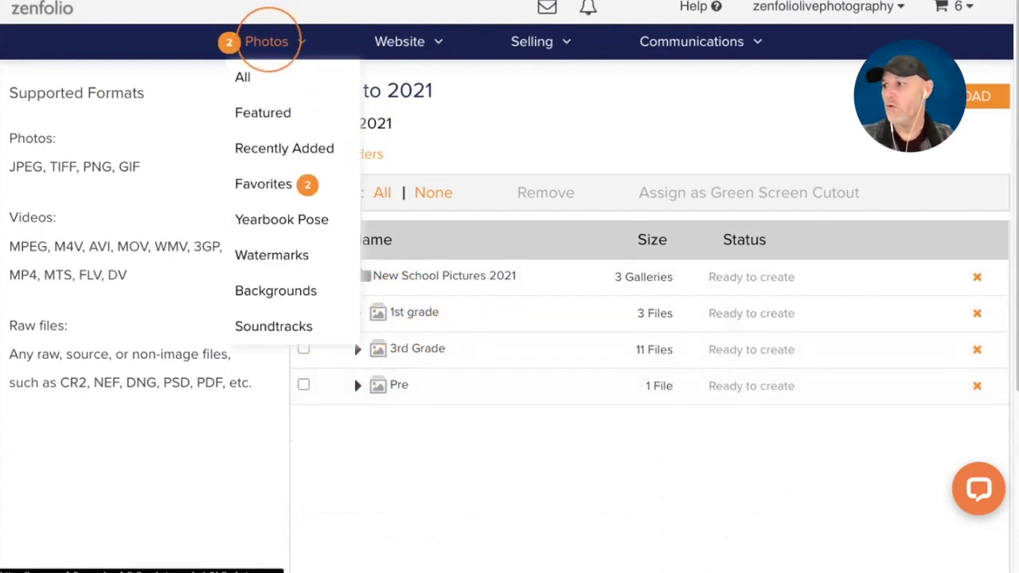
Step: Leave the upload page and expand School Pictures 2021 in the Organizer to show its galleries
{"action": "left_click", "coordinate": [266, 41]}
{"action": "left_click", "coordinate": [484, 355]}
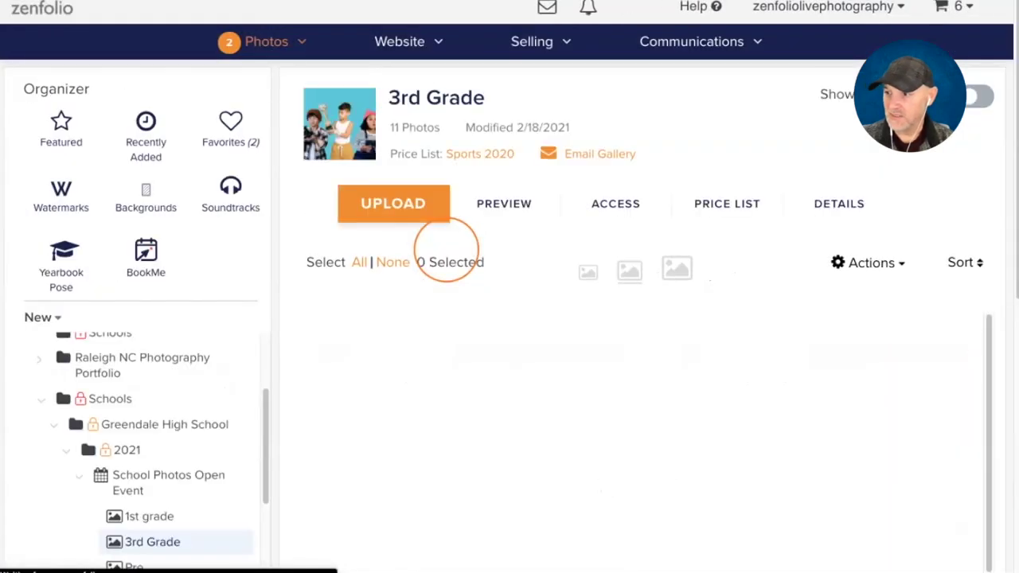
{"action": "scroll", "coordinate": [205, 275], "scroll_direction": "down", "scroll_amount": 2}
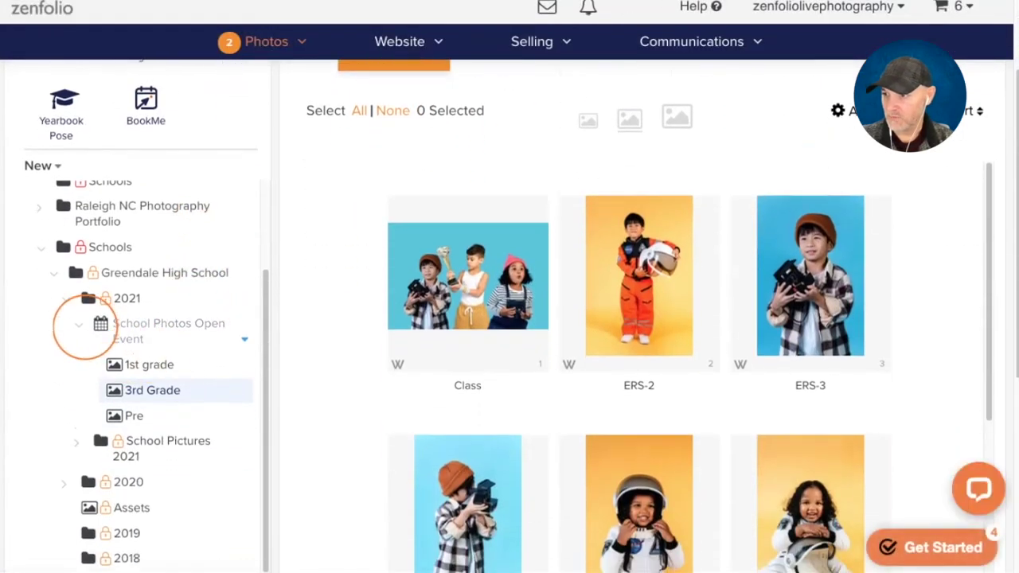
{"action": "left_click", "coordinate": [110, 334]}
{"action": "scroll", "coordinate": [199, 311], "scroll_direction": "down", "scroll_amount": 1}
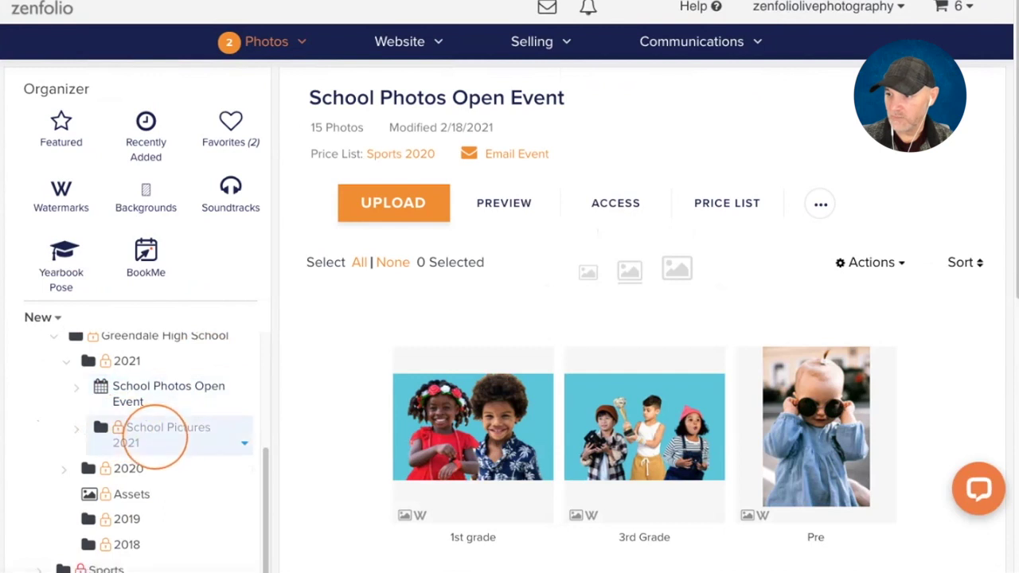
{"action": "left_click", "coordinate": [142, 438]}
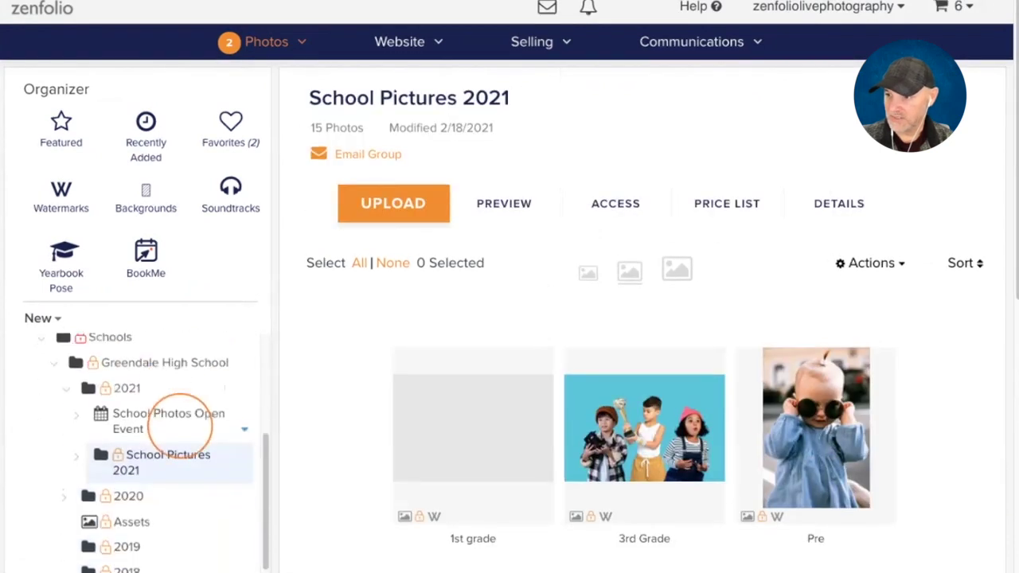
{"action": "left_click", "coordinate": [76, 429]}
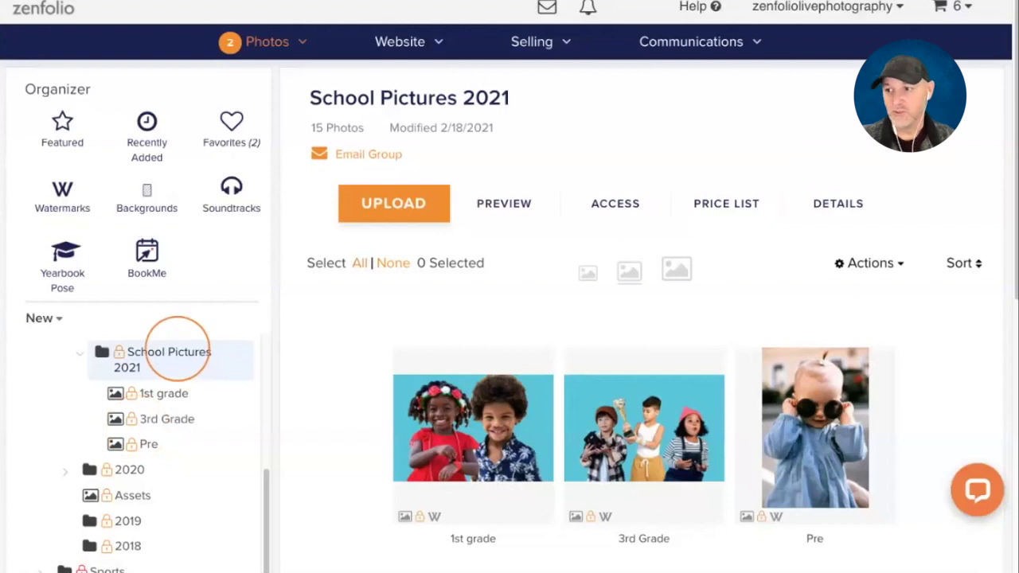
{"action": "left_click", "coordinate": [179, 352]}
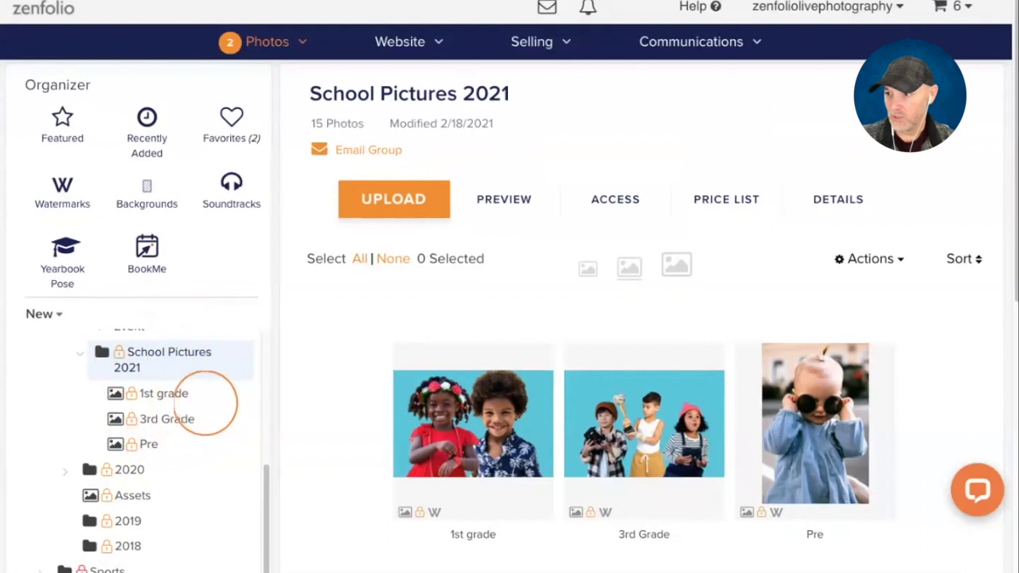
Step: Open the 3rd Grade gallery and select the ERS-2 student photo
{"action": "left_click", "coordinate": [173, 420]}
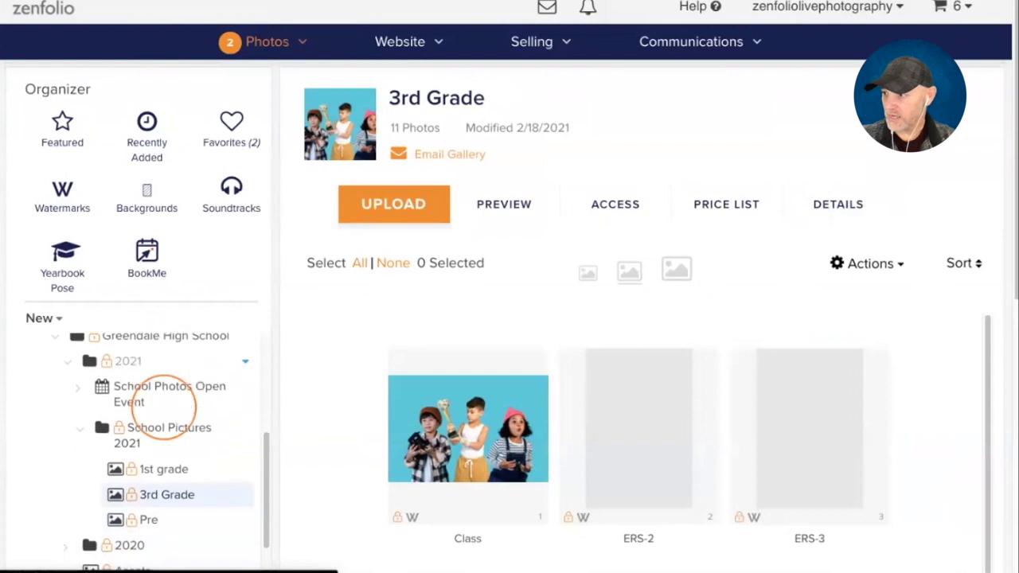
{"action": "scroll", "coordinate": [136, 466], "scroll_direction": "down", "scroll_amount": 1}
{"action": "scroll", "coordinate": [492, 309], "scroll_direction": "down", "scroll_amount": 1}
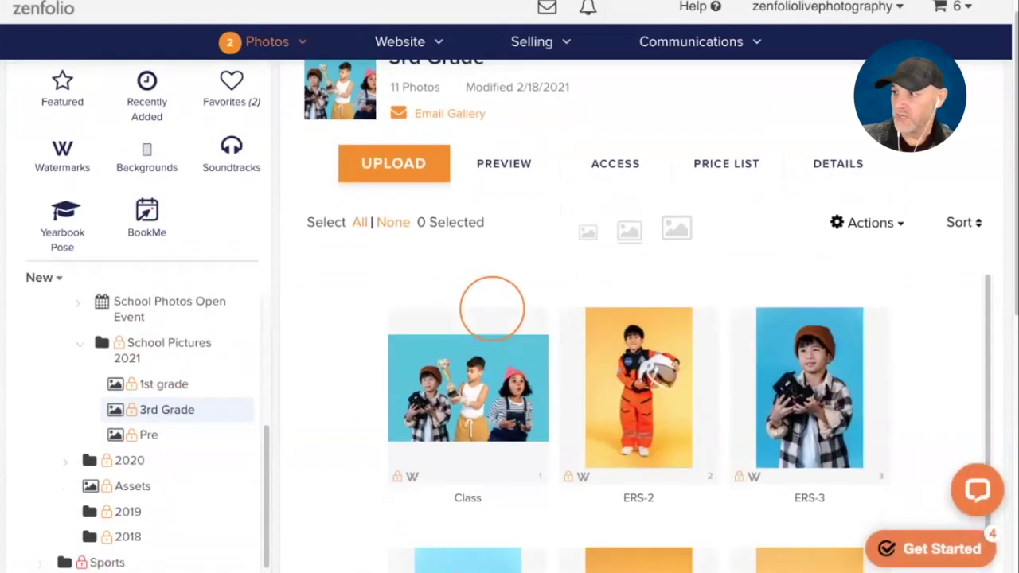
{"action": "scroll", "coordinate": [492, 308], "scroll_direction": "down", "scroll_amount": 1}
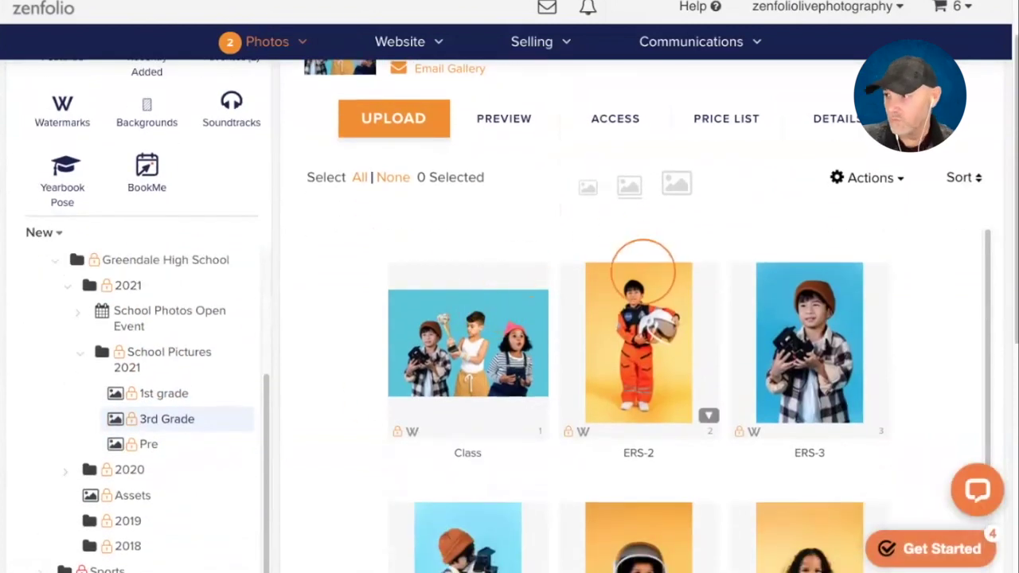
{"action": "left_click", "coordinate": [633, 301]}
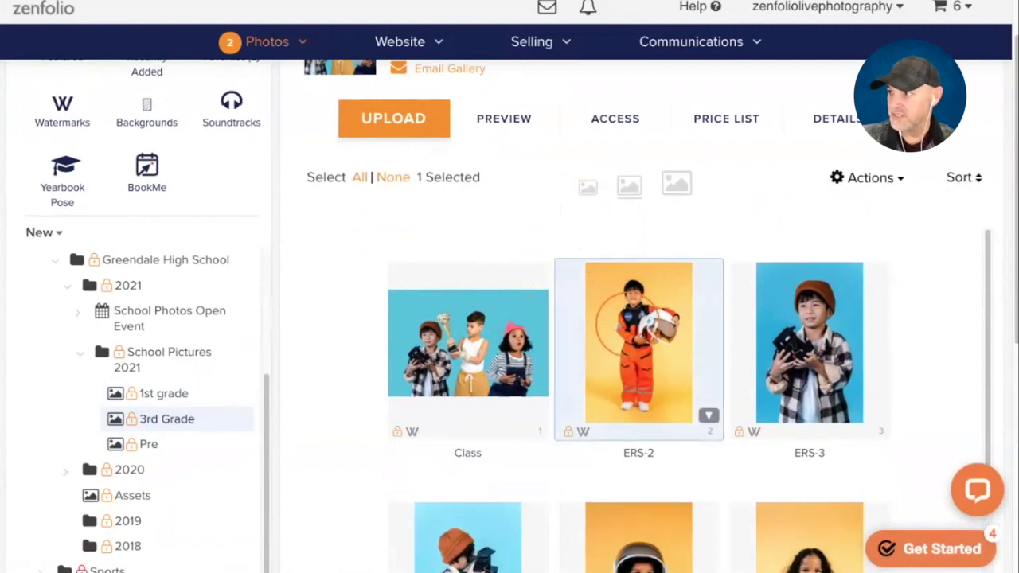
Step: Show the selected photo's details panel and zoom the page out to reach Keywords
{"action": "scroll", "coordinate": [733, 223], "scroll_direction": "up", "scroll_amount": 1}
{"action": "left_click", "coordinate": [809, 167]}
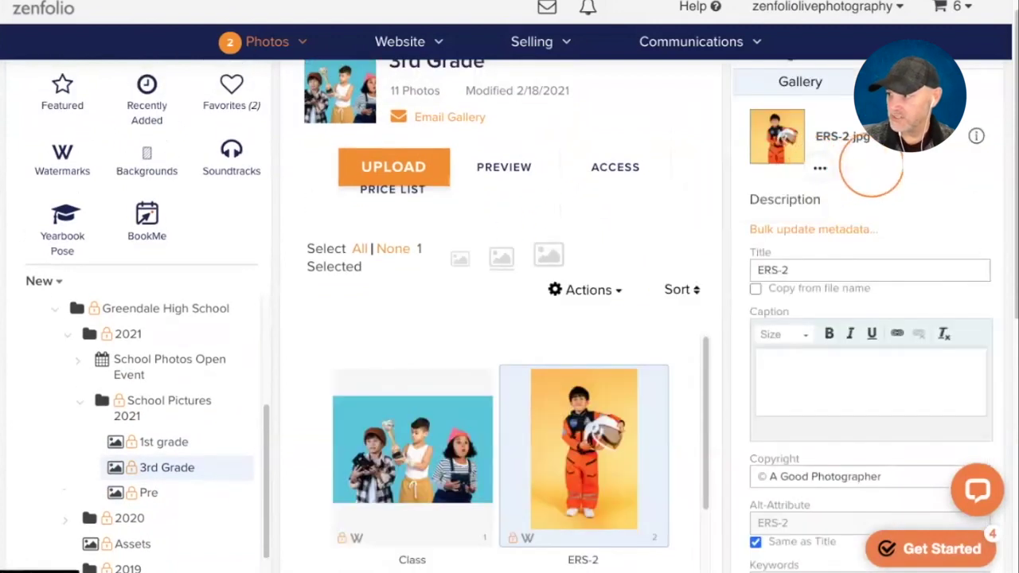
{"action": "scroll", "coordinate": [860, 159], "scroll_direction": "down", "scroll_amount": 2}
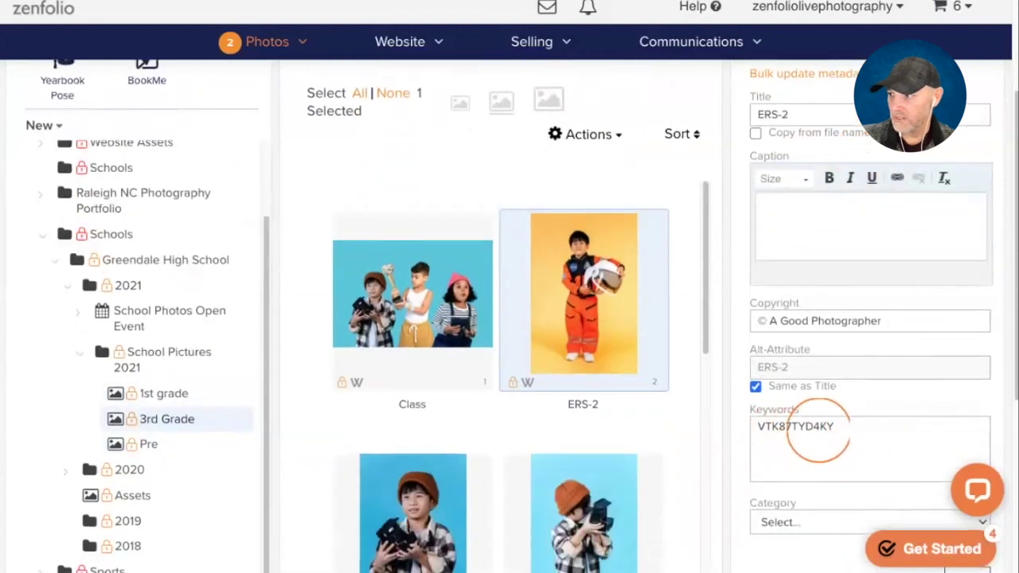
{"action": "scroll", "coordinate": [760, 422], "scroll_direction": "down", "scroll_amount": 1}
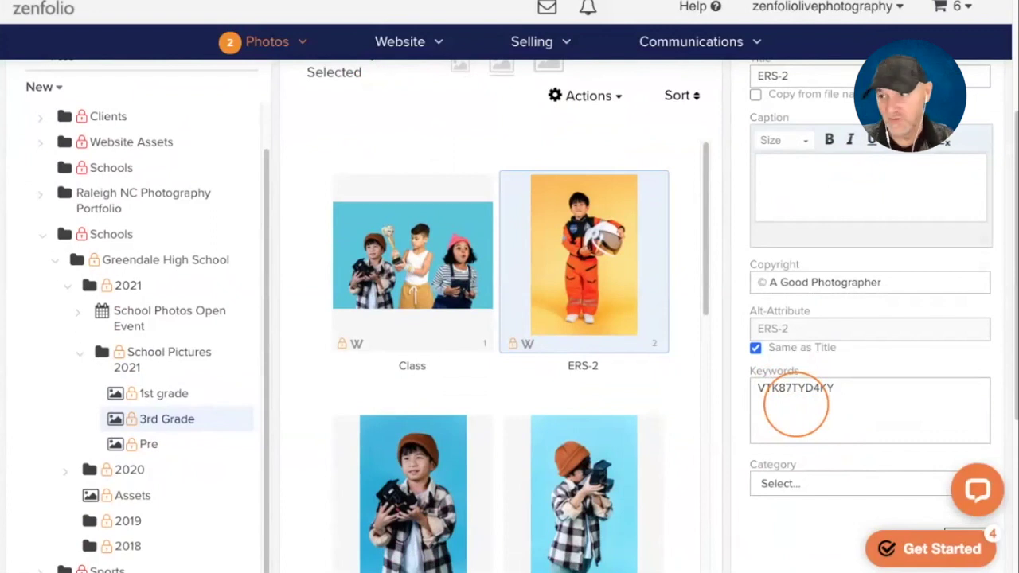
{"action": "mouse_move", "coordinate": [649, 323]}
{"action": "scroll", "coordinate": [650, 289], "scroll_direction": "down", "scroll_amount": 1}
{"action": "scroll", "coordinate": [650, 291], "scroll_direction": "up", "scroll_amount": 3}
{"action": "scroll", "coordinate": [777, 264], "scroll_direction": "up", "scroll_amount": 3}
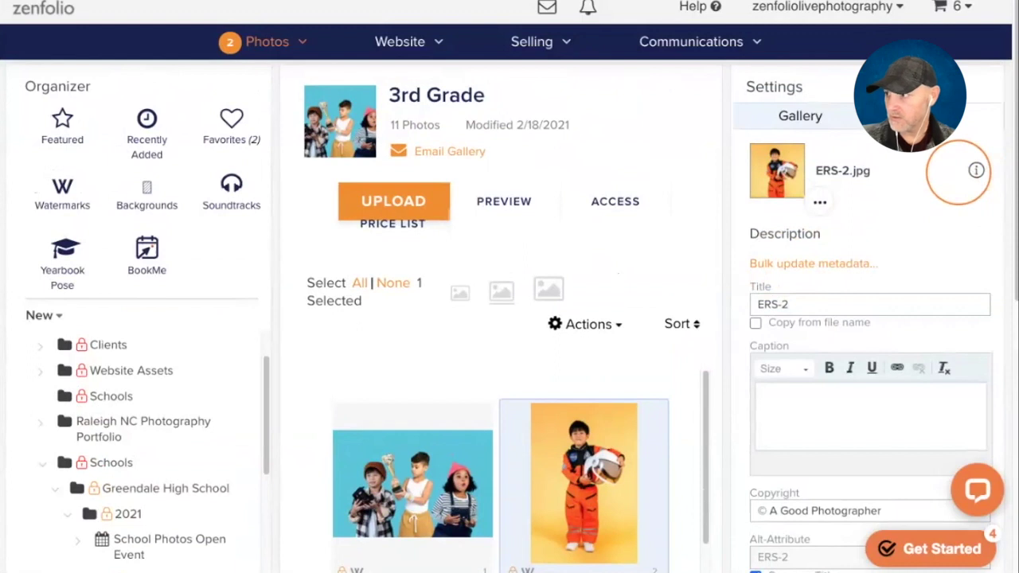
{"action": "key", "text": "ctrl+minus"}
{"action": "key", "text": "ctrl+minus"}
{"action": "scroll", "coordinate": [928, 198], "scroll_direction": "down", "scroll_amount": 2}
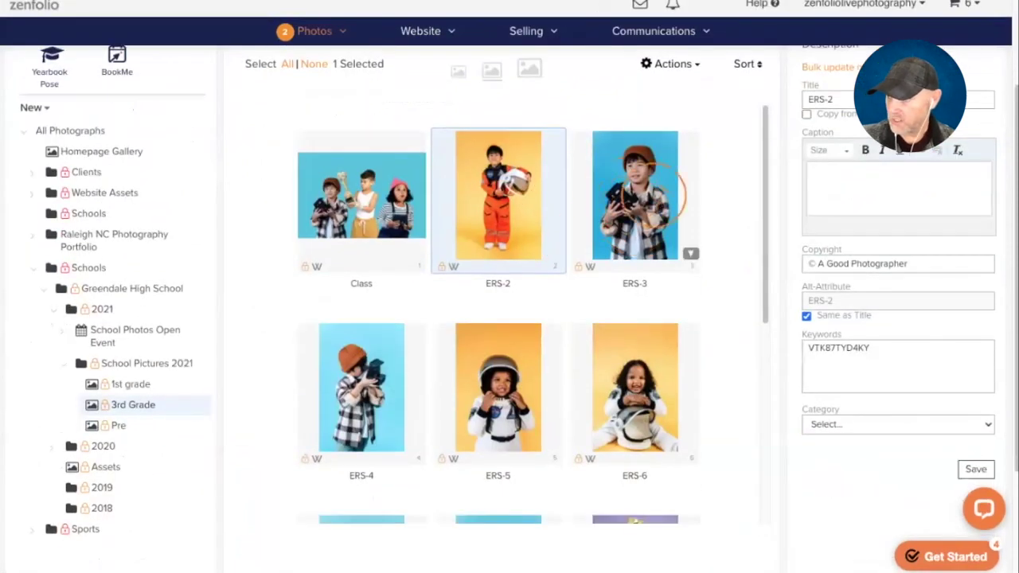
Step: Compare the keywords of the ERS-3, ERS-5, Class, ERS-2 and ERS-4 photos
{"action": "left_click", "coordinate": [661, 207]}
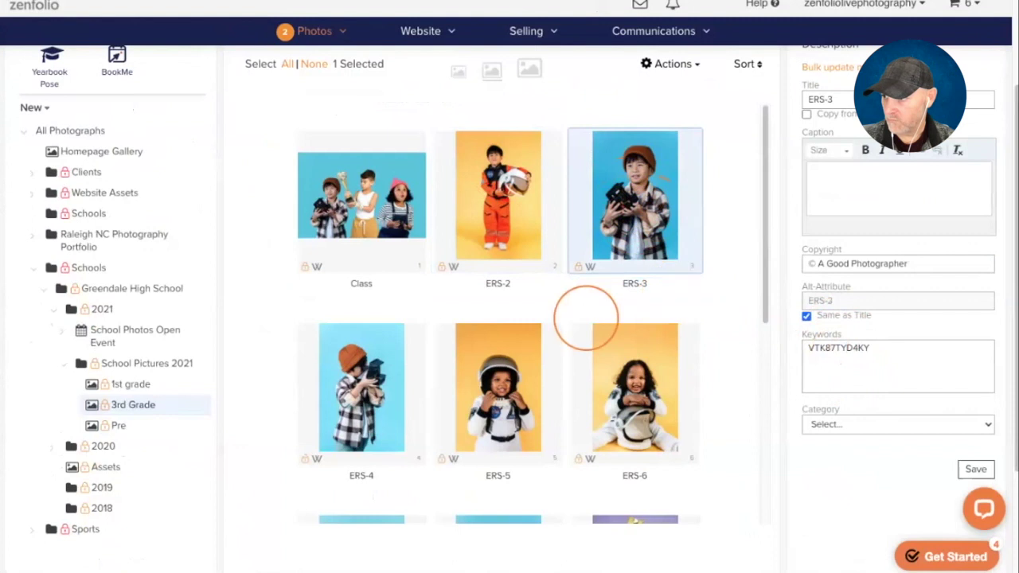
{"action": "left_click", "coordinate": [498, 374]}
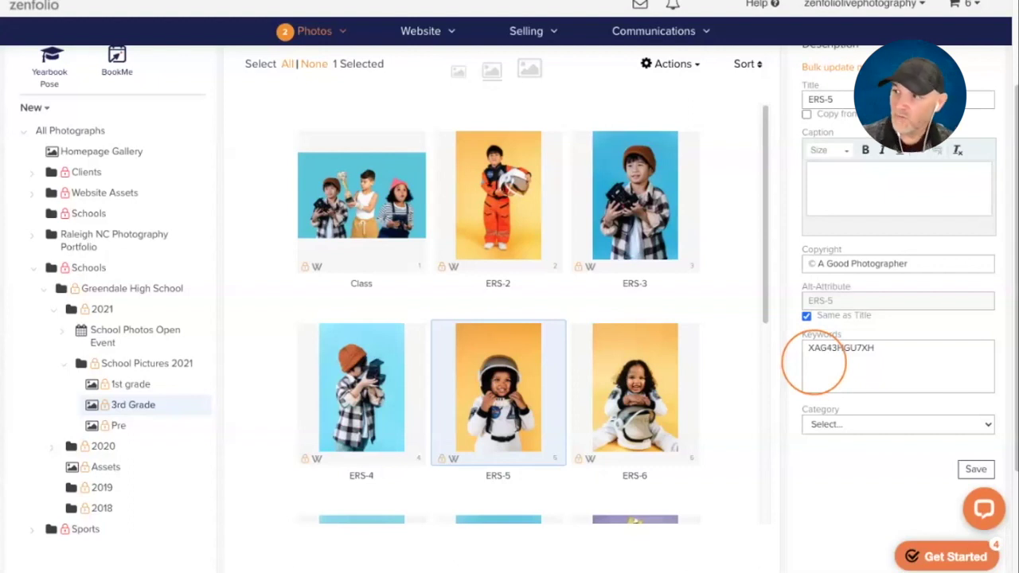
{"action": "left_click", "coordinate": [342, 203]}
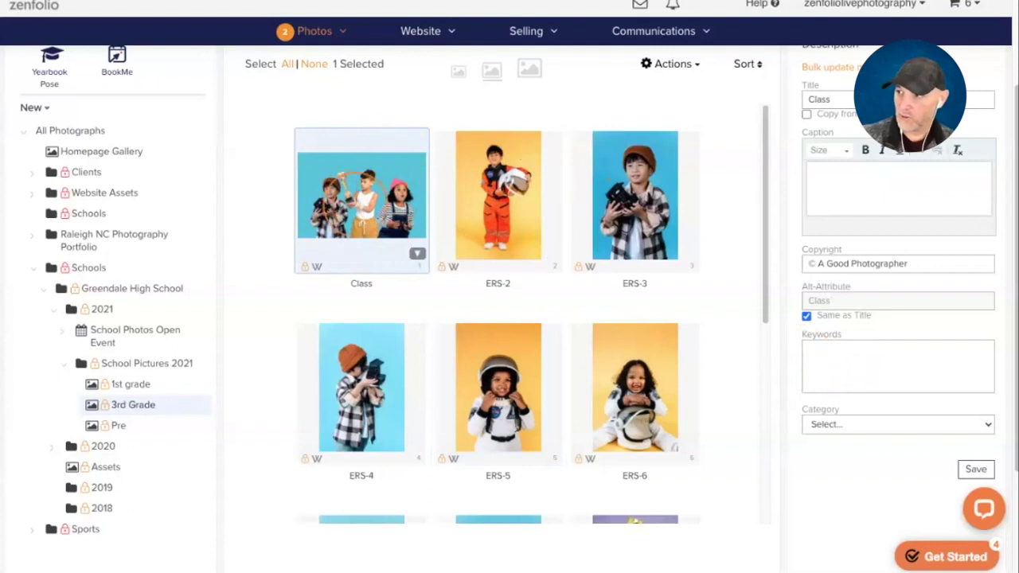
{"action": "left_click", "coordinate": [501, 171]}
{"action": "left_click", "coordinate": [391, 343]}
{"action": "left_click", "coordinate": [472, 371]}
{"action": "left_click", "coordinate": [398, 203]}
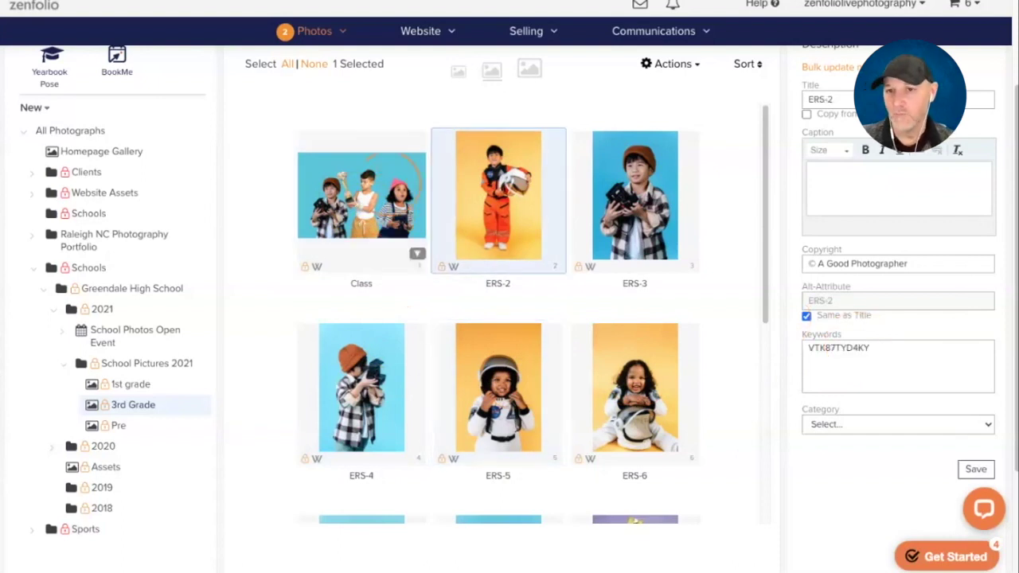
{"action": "left_click", "coordinate": [322, 171]}
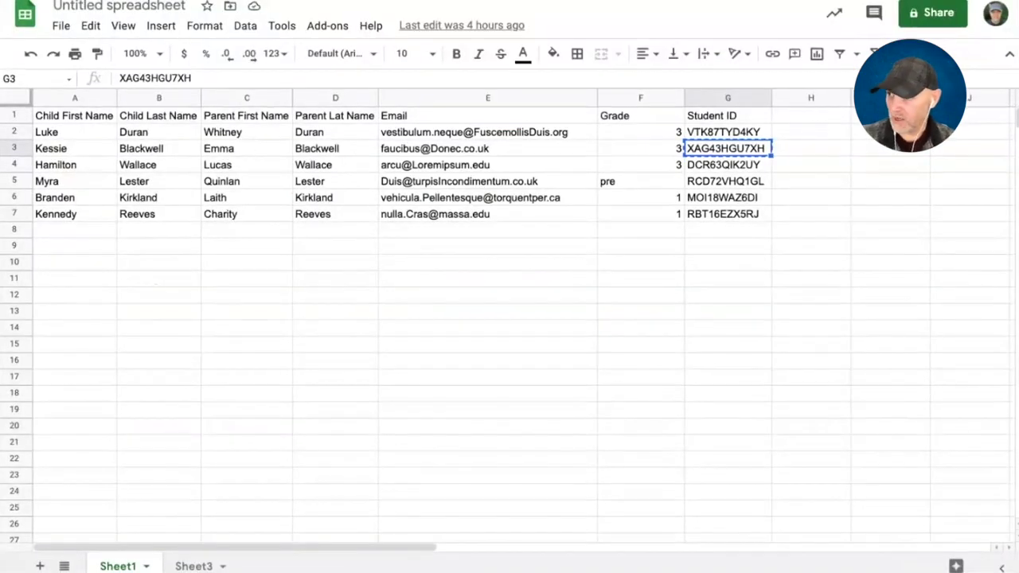
{"action": "left_click", "coordinate": [371, 349]}
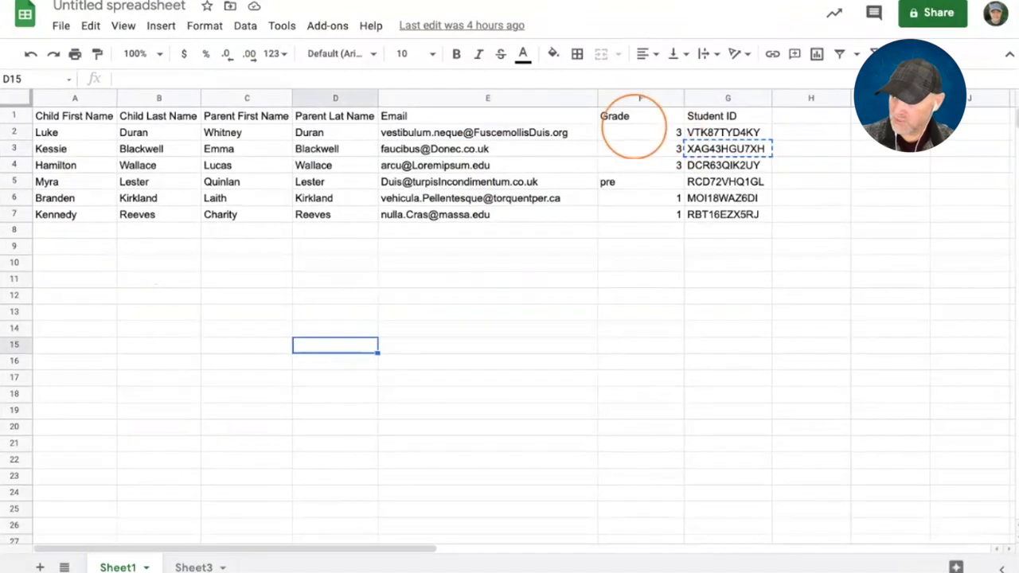
{"action": "left_click", "coordinate": [633, 132]}
{"action": "left_click", "coordinate": [633, 215]}
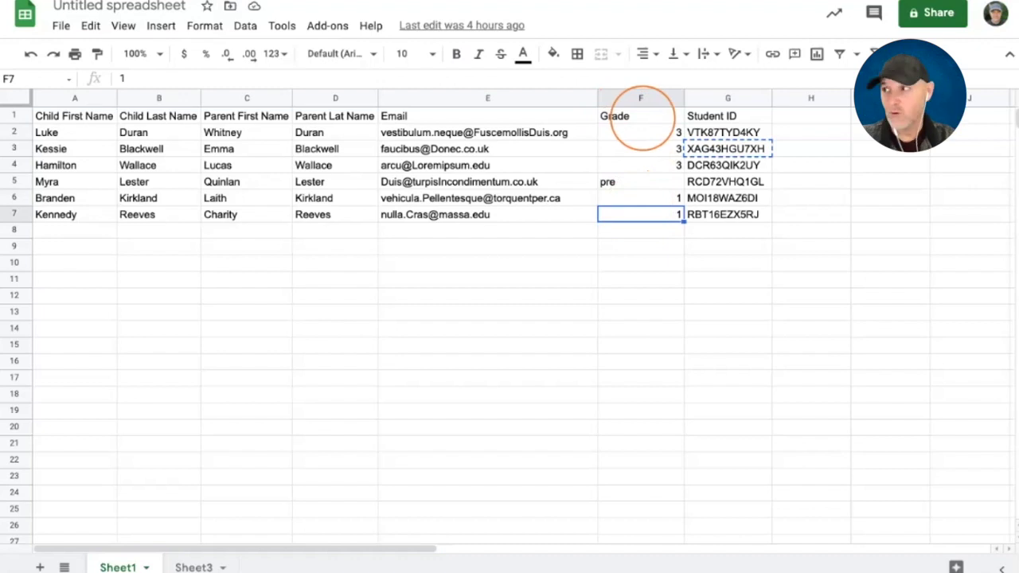
{"action": "left_click", "coordinate": [640, 132]}
{"action": "left_click", "coordinate": [641, 149]}
{"action": "left_click", "coordinate": [641, 165]}
{"action": "left_click", "coordinate": [639, 132]}
{"action": "left_click", "coordinate": [641, 149]}
{"action": "left_click", "coordinate": [641, 165]}
{"action": "left_click", "coordinate": [646, 214]}
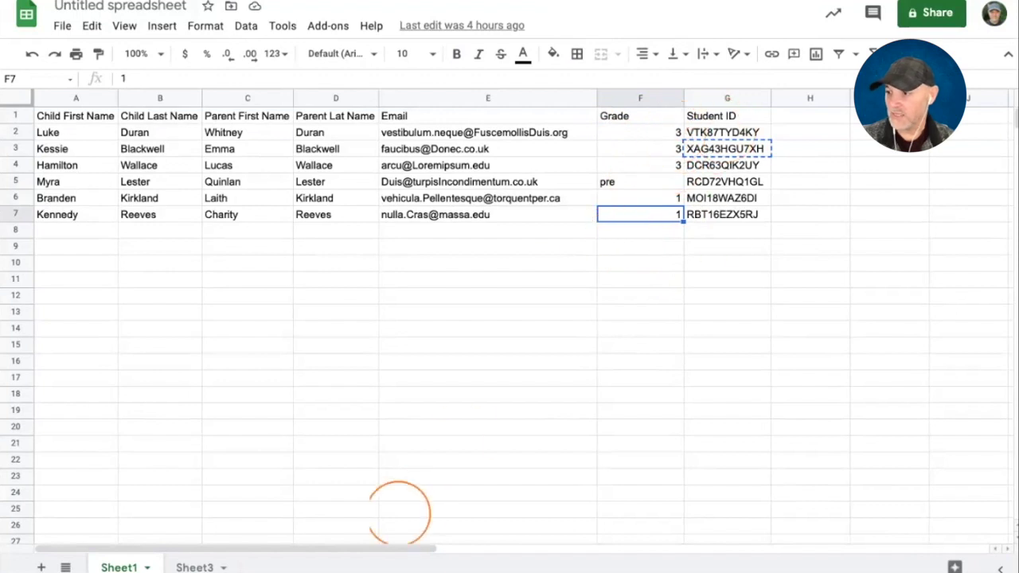
{"action": "left_click_drag", "start_coordinate": [337, 548], "coordinate": [501, 547]}
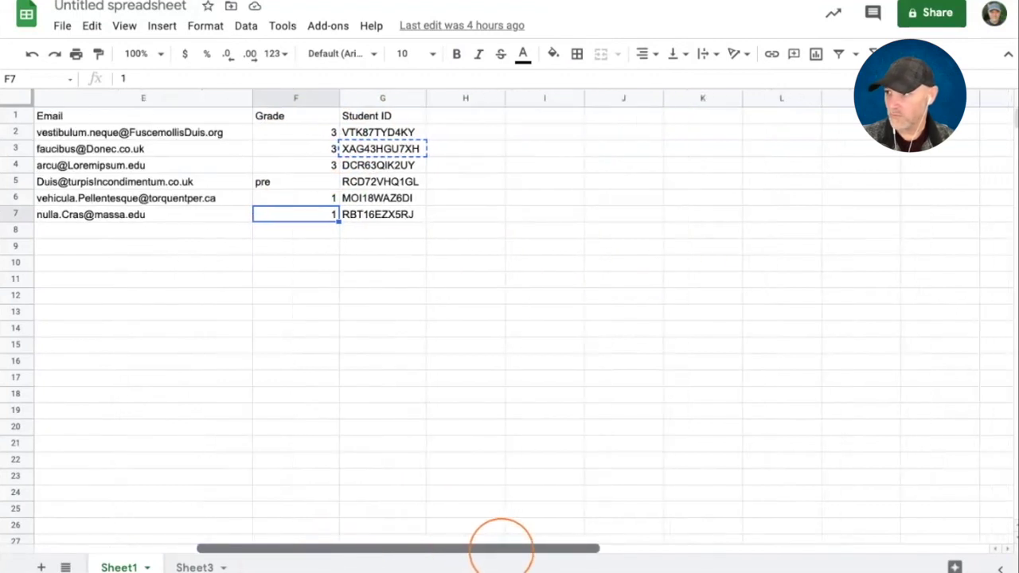
{"action": "left_click", "coordinate": [542, 361]}
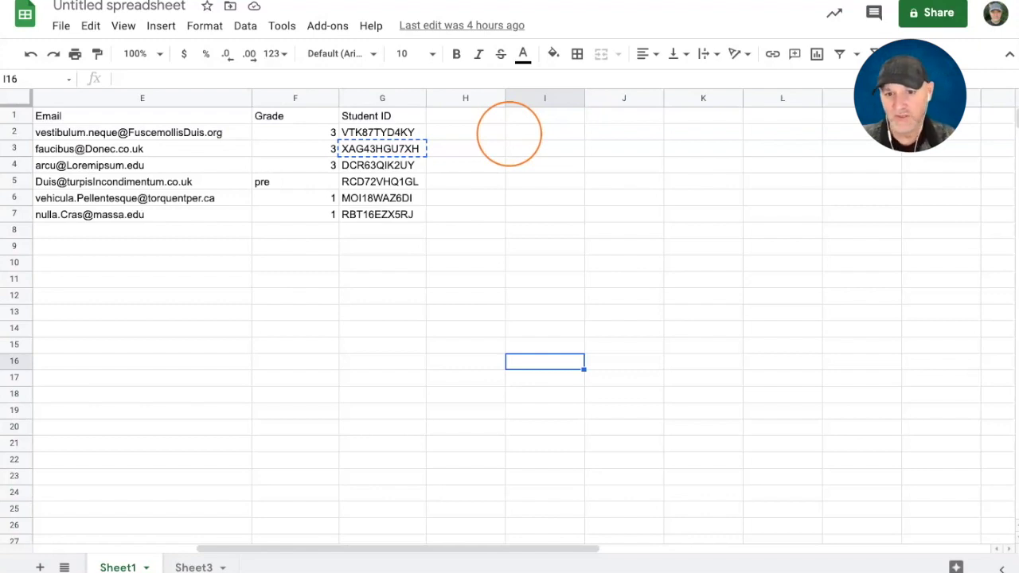
{"action": "left_click", "coordinate": [467, 231]}
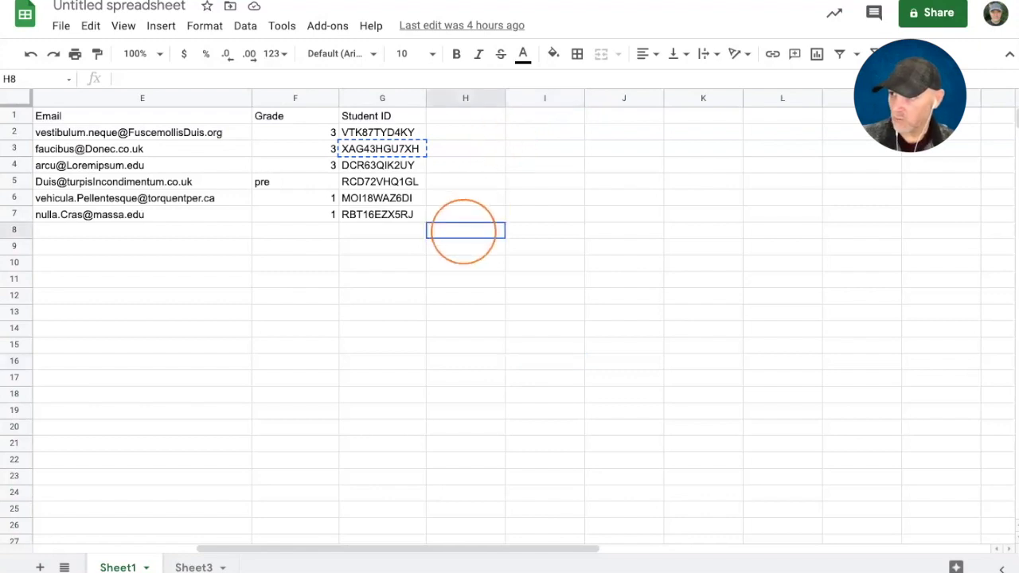
{"action": "left_click", "coordinate": [526, 121]}
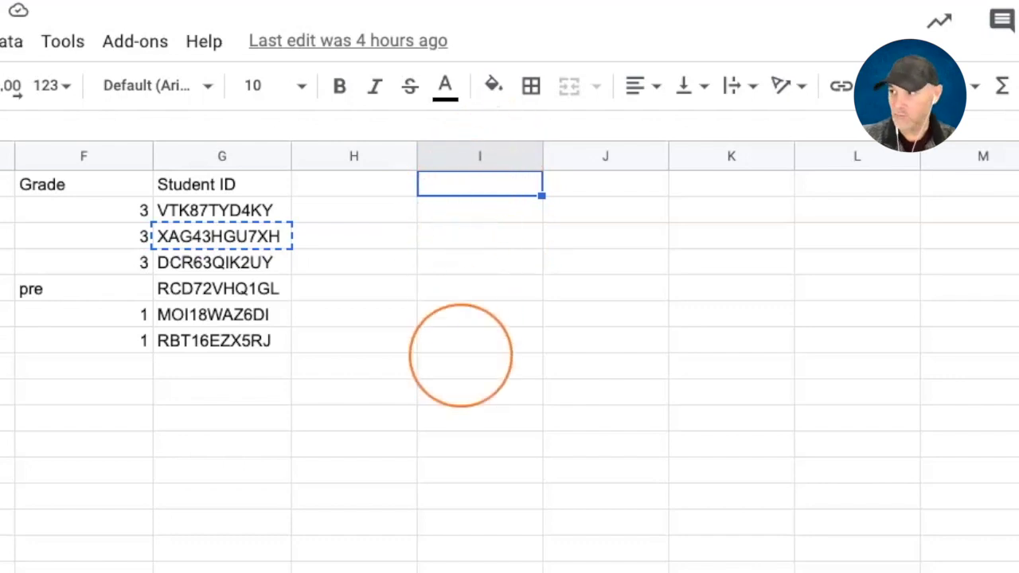
Step: Enter =unique(F:F) in cell I1 to list the distinct grades
{"action": "type", "text": "="}
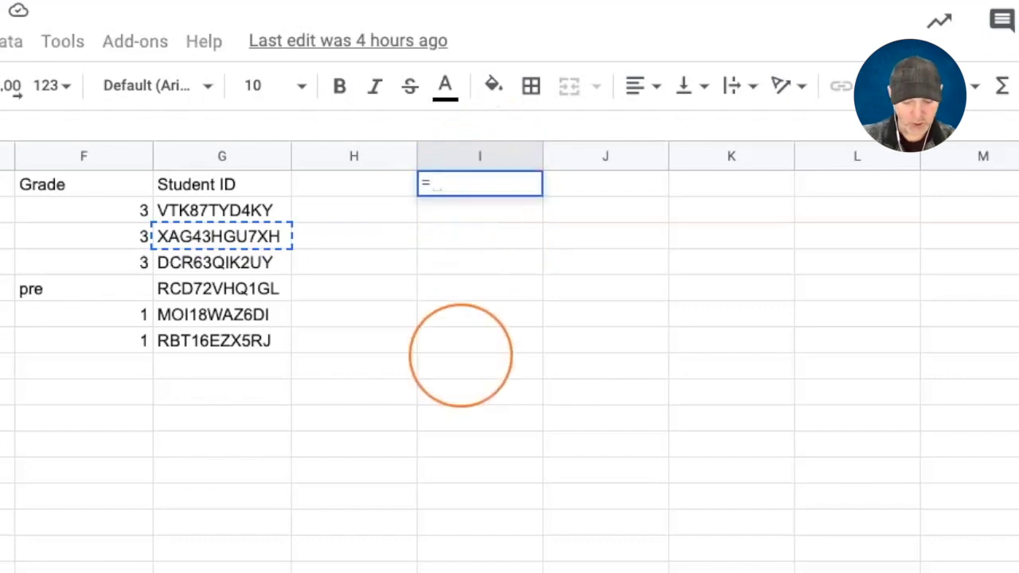
{"action": "type", "text": "uniqu"}
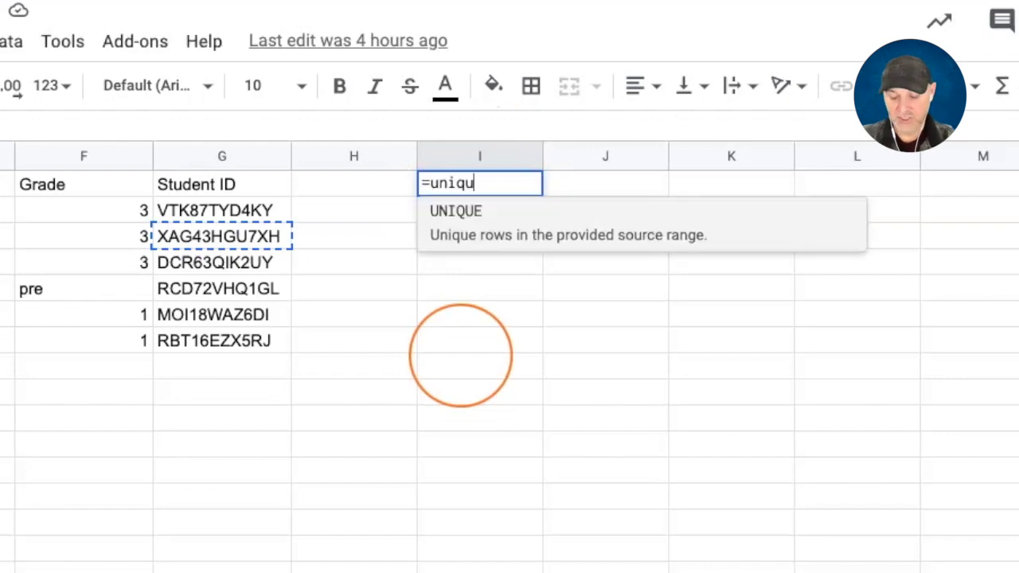
{"action": "type", "text": "e("}
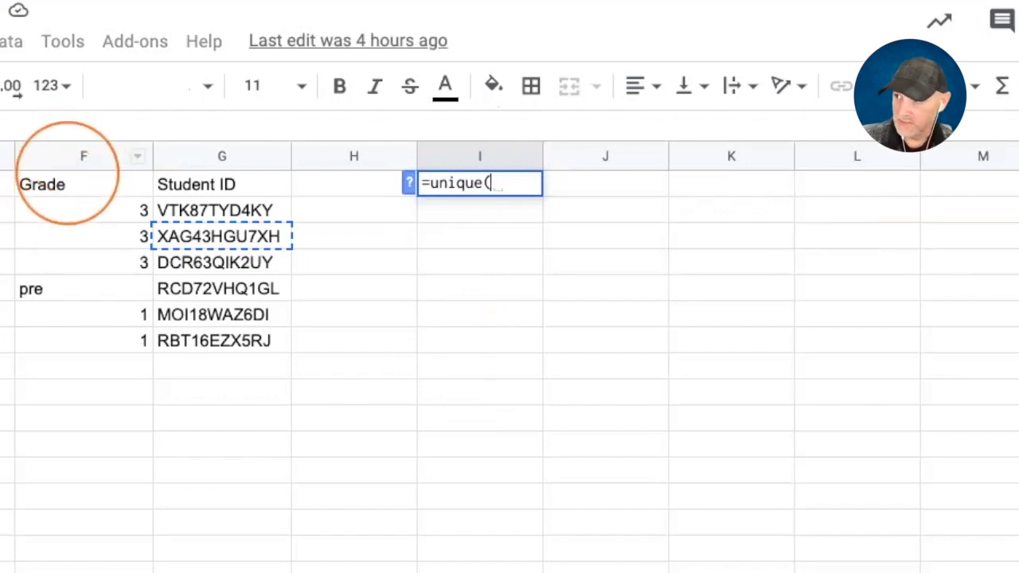
{"action": "left_click", "coordinate": [80, 157]}
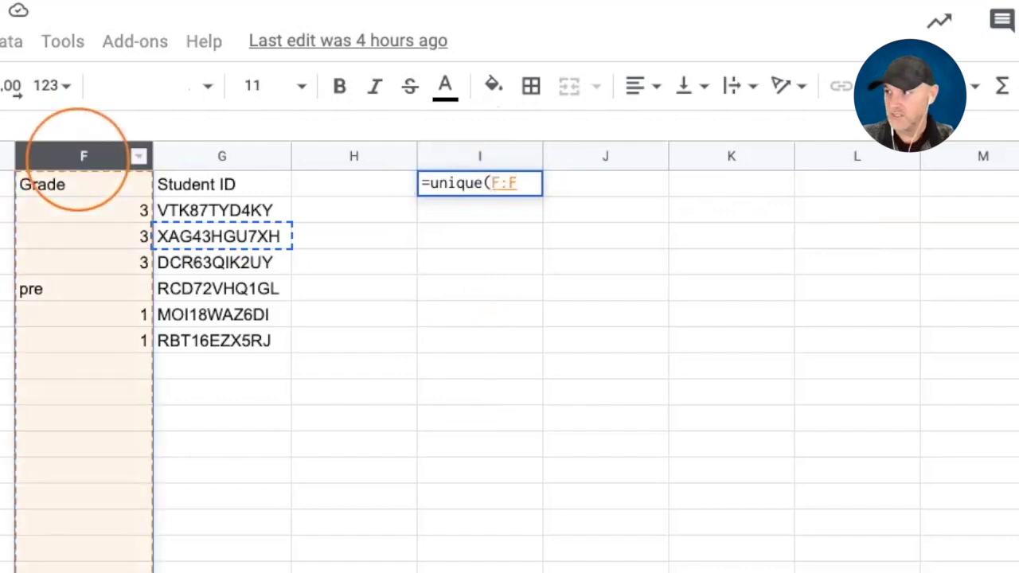
{"action": "type", "text": ")"}
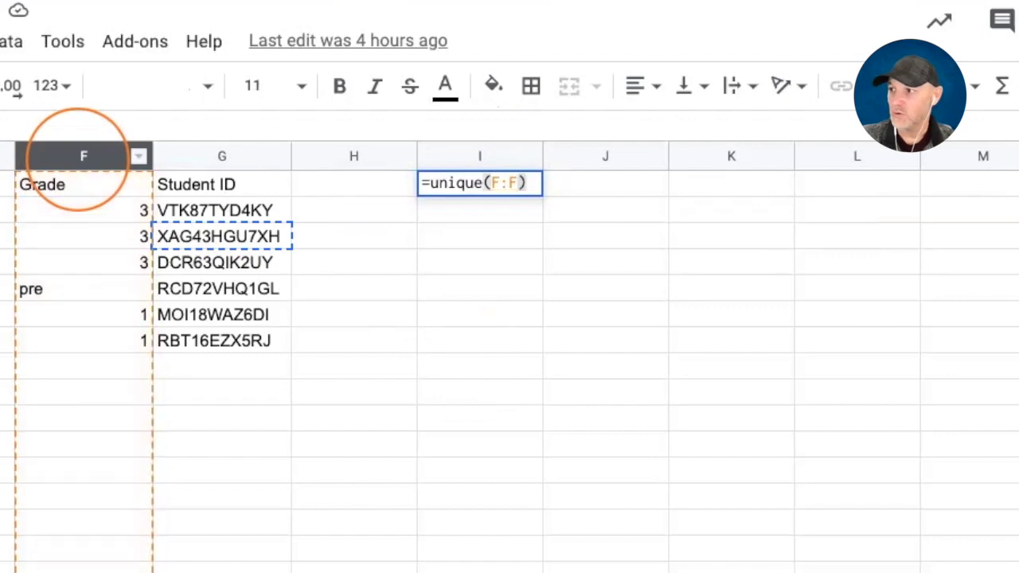
{"action": "key", "text": "Return"}
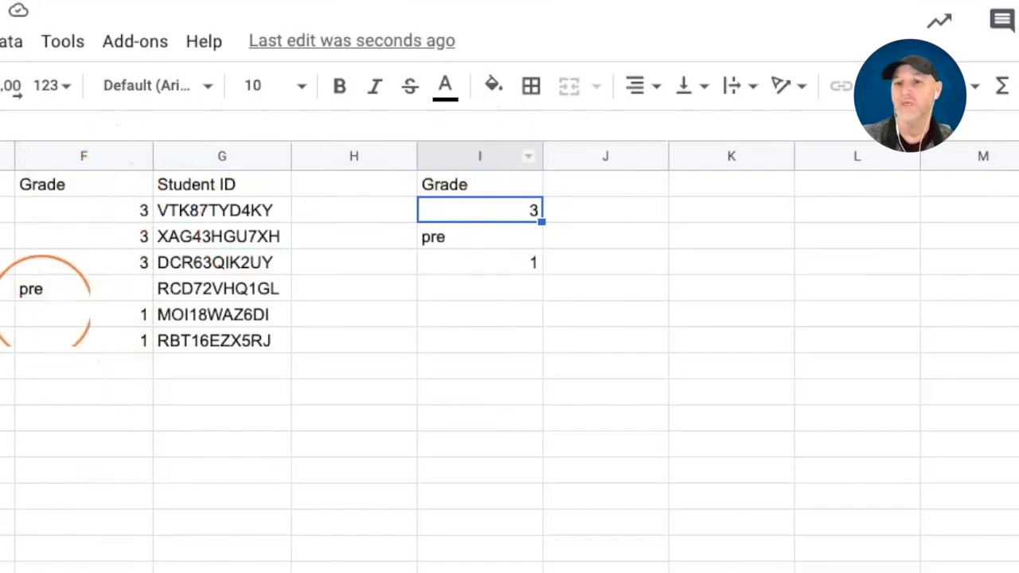
Step: Check the resulting grades 3, pre and 1 against the roster, ending in cell J2
{"action": "left_click", "coordinate": [489, 235]}
{"action": "left_click", "coordinate": [492, 265]}
{"action": "left_click", "coordinate": [498, 214]}
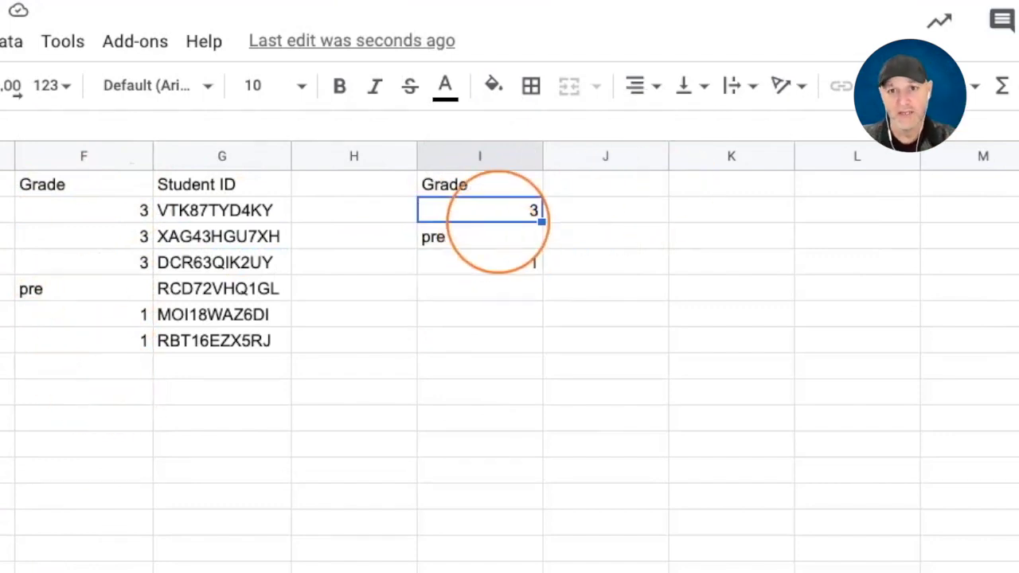
{"action": "left_click", "coordinate": [483, 245]}
{"action": "left_click", "coordinate": [486, 263]}
{"action": "left_click", "coordinate": [605, 366]}
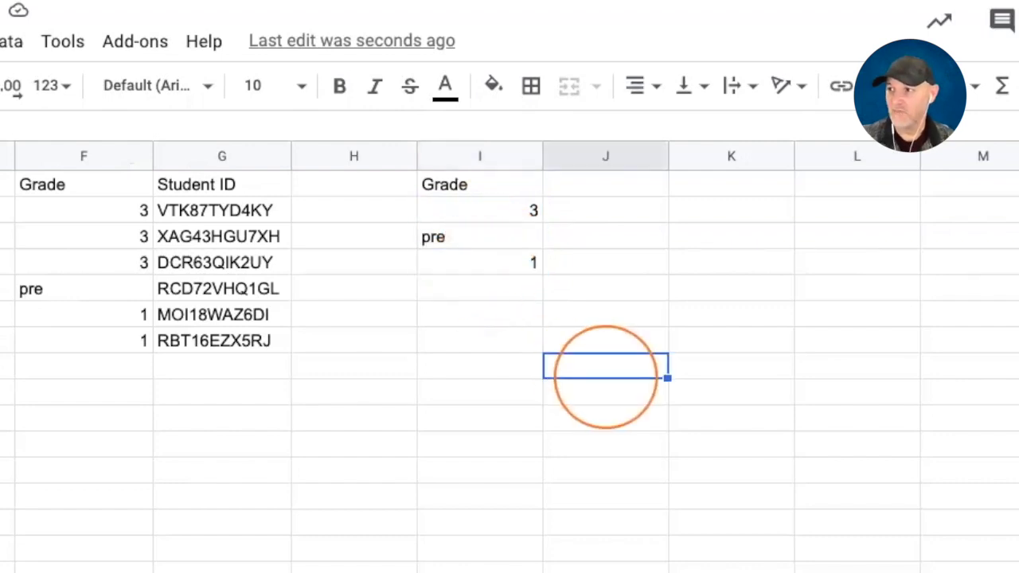
{"action": "left_click", "coordinate": [201, 210]}
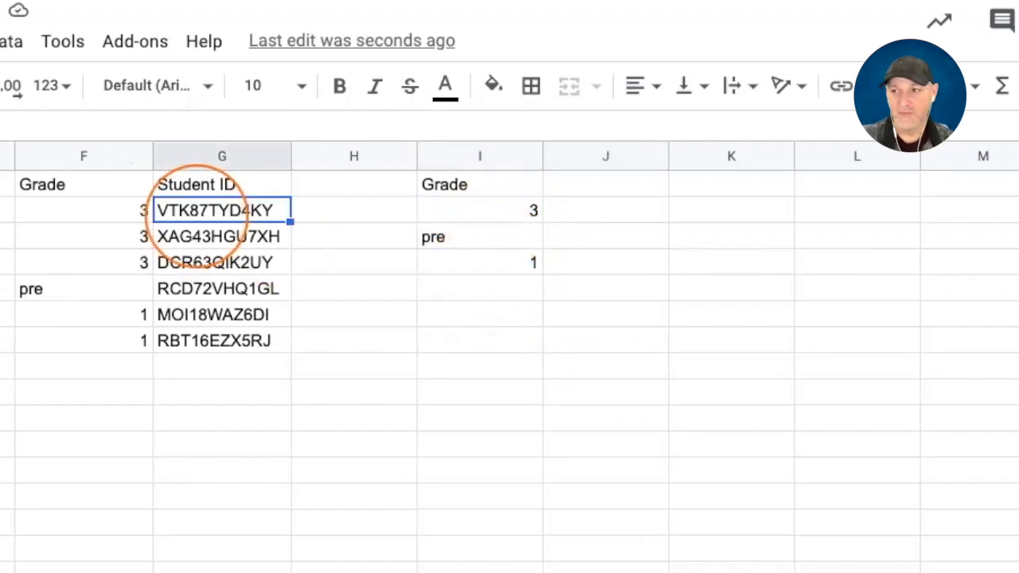
{"action": "left_click", "coordinate": [109, 208]}
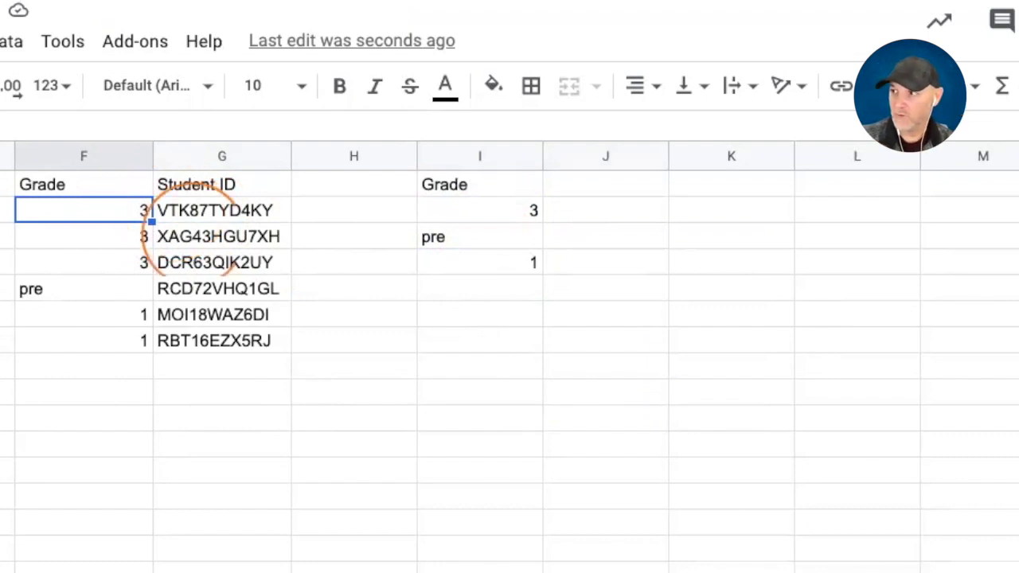
{"action": "left_click", "coordinate": [605, 208]}
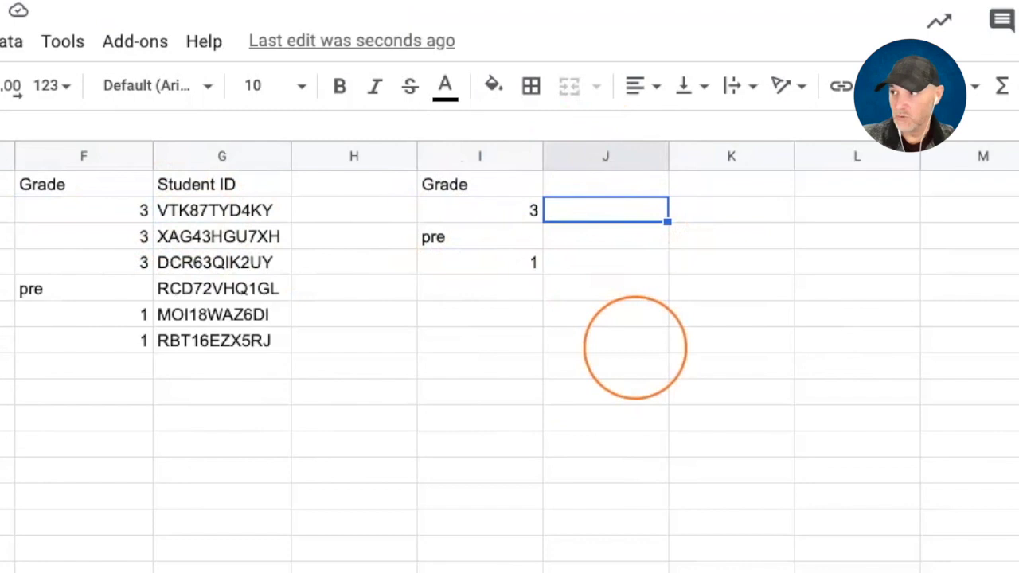
Step: Enter =join(",",filter(G:G,F:F=I2)) in J2 to join grade 3's student IDs
{"action": "type", "text": "="}
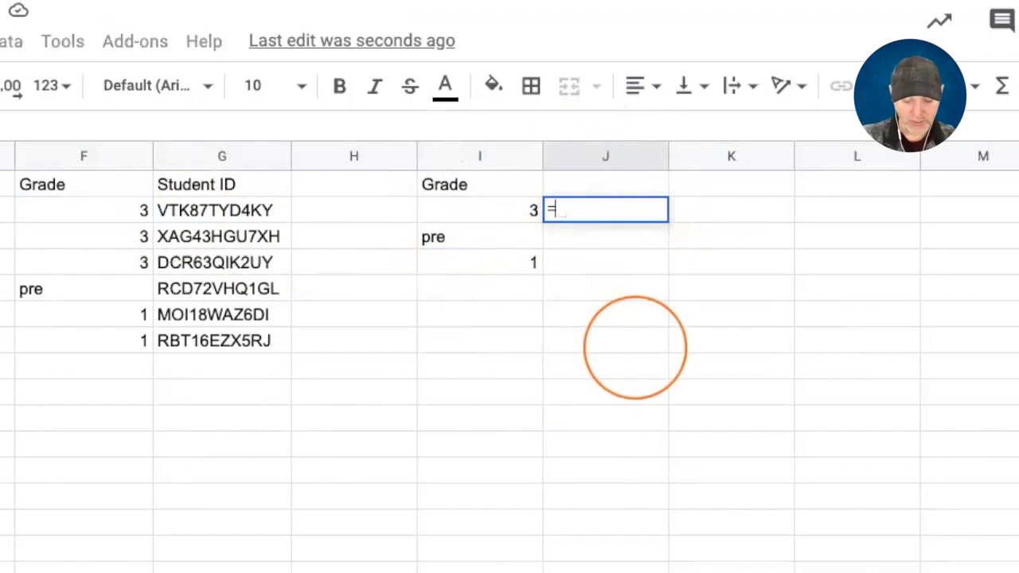
{"action": "type", "text": "join"}
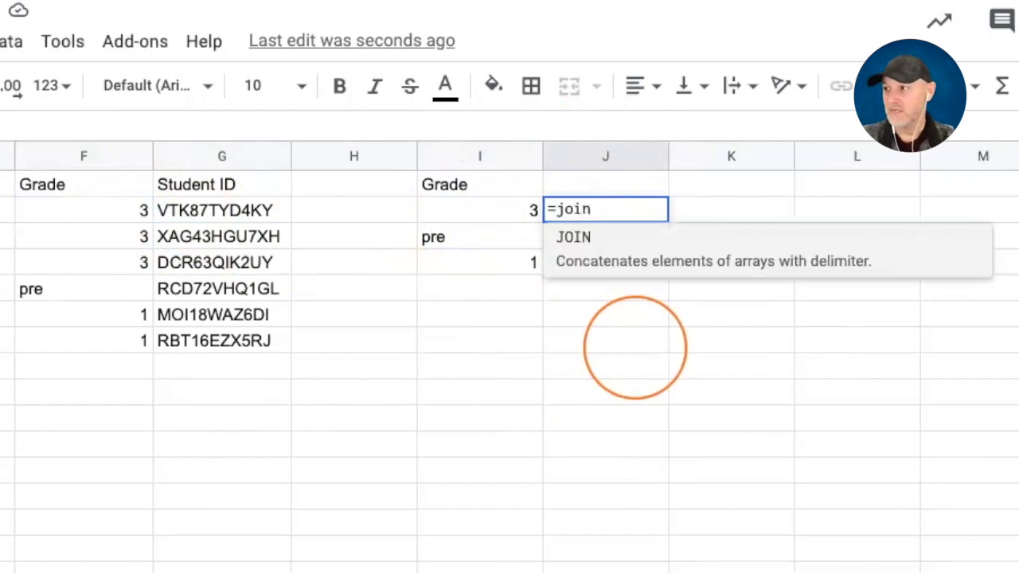
{"action": "type", "text": "("}
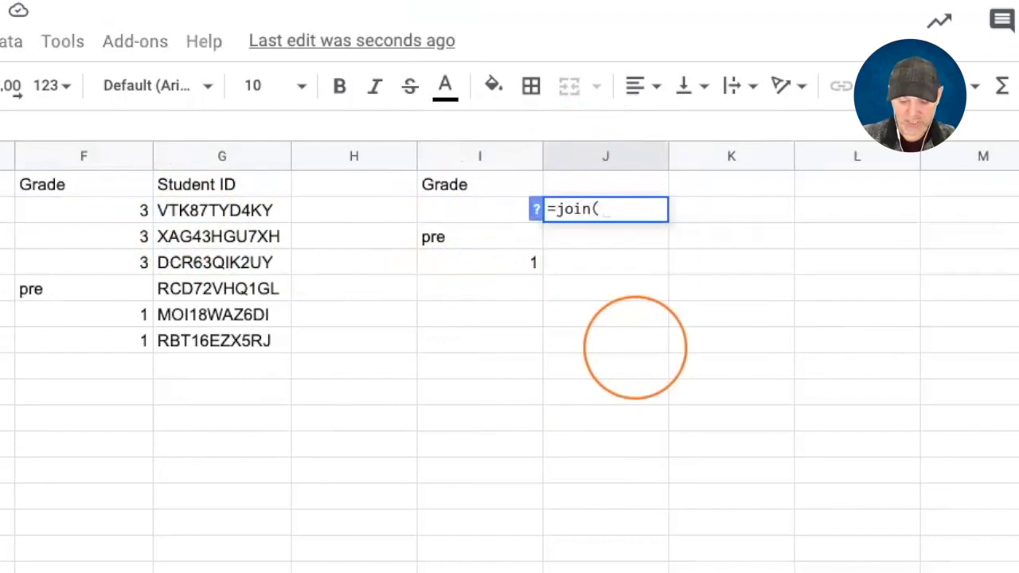
{"action": "type", "text": "\",\","}
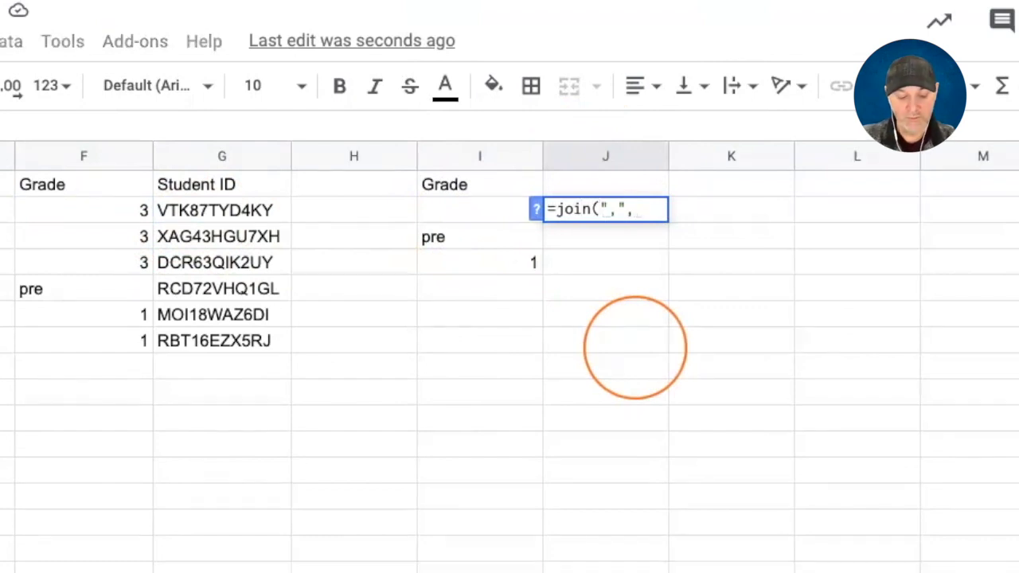
{"action": "type", "text": "filter"}
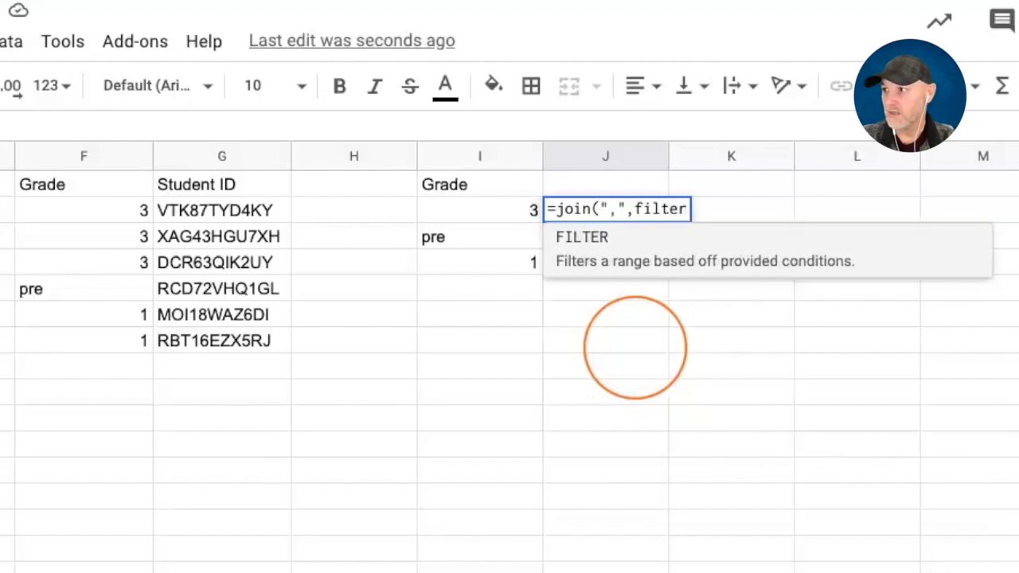
{"action": "type", "text": "("}
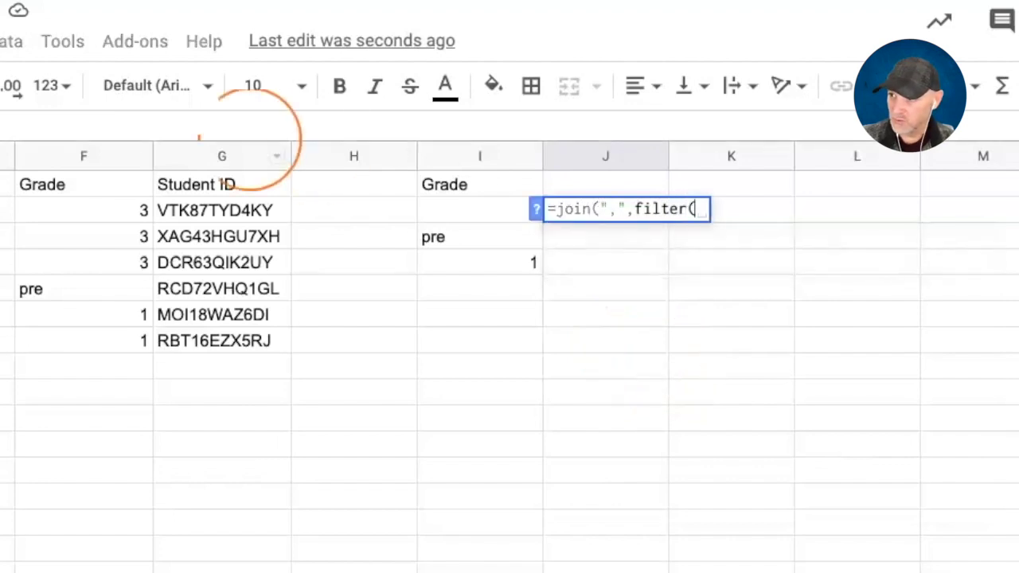
{"action": "left_click", "coordinate": [217, 156]}
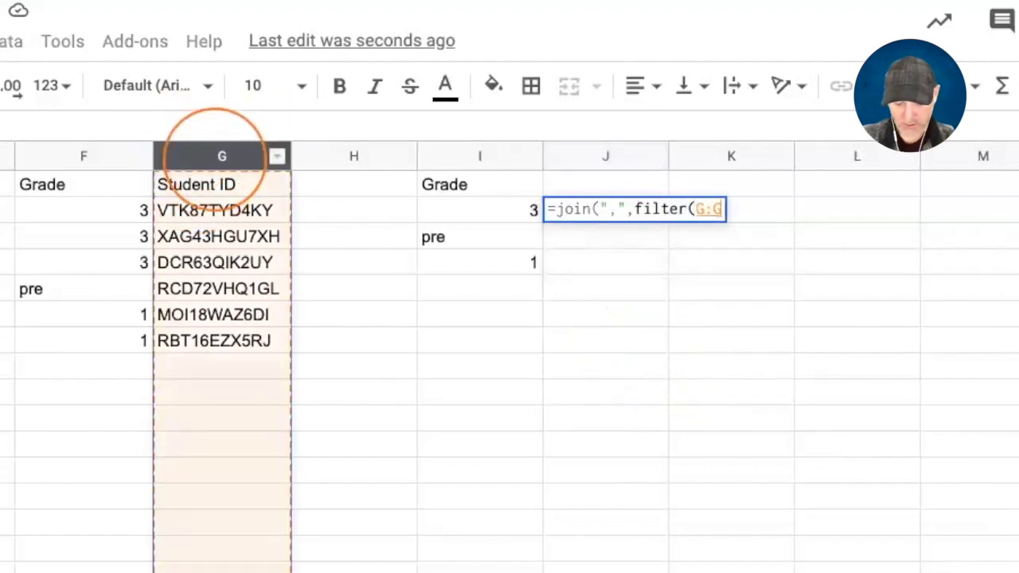
{"action": "type", "text": ","}
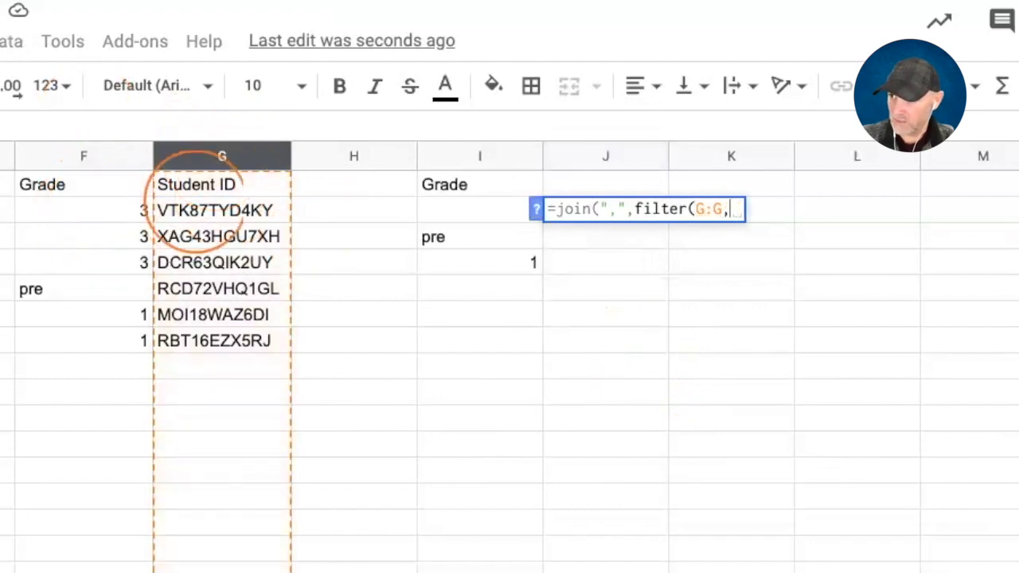
{"action": "left_click", "coordinate": [83, 155]}
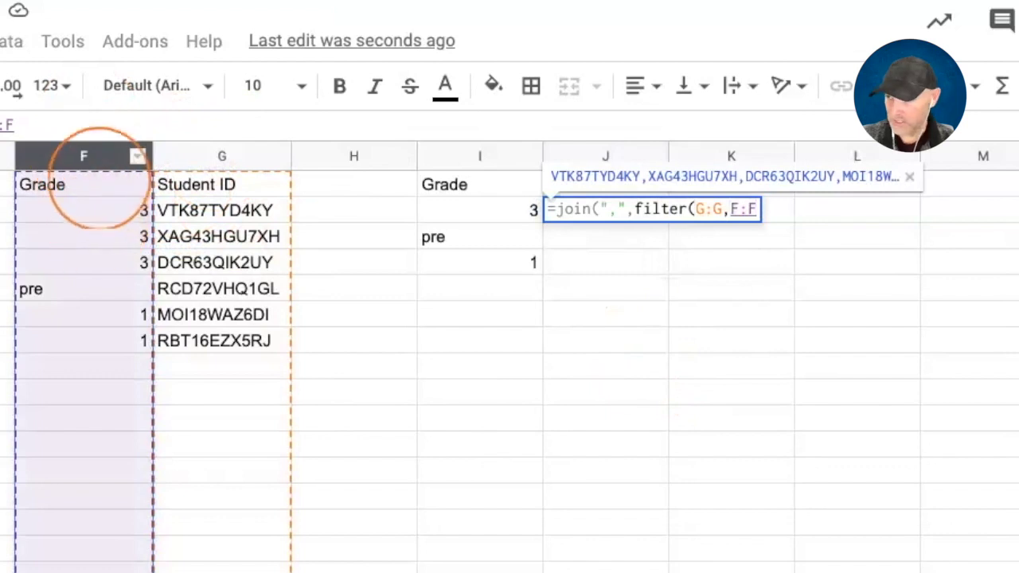
{"action": "type", "text": "="}
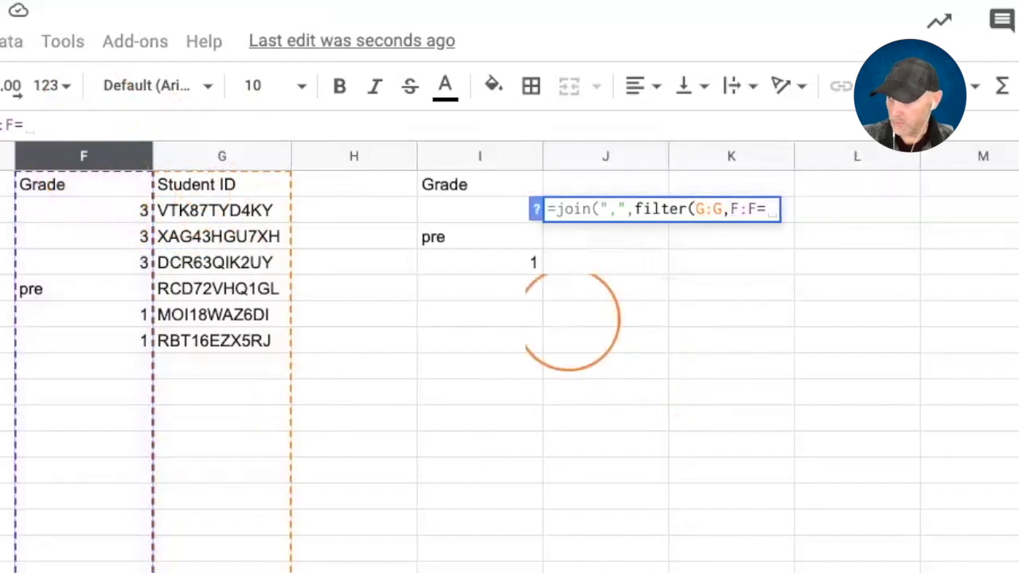
{"action": "left_click", "coordinate": [478, 211]}
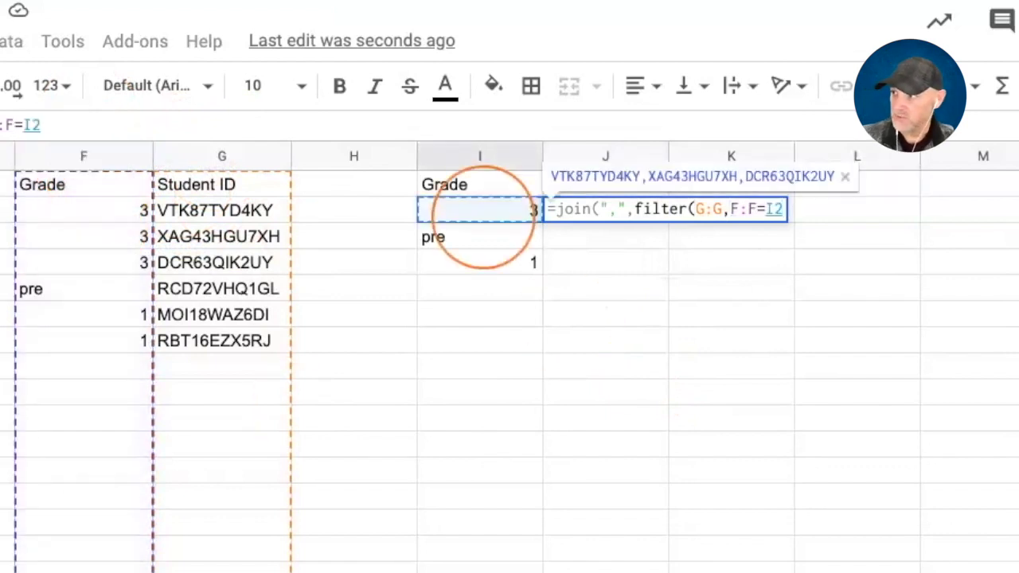
{"action": "type", "text": "))"}
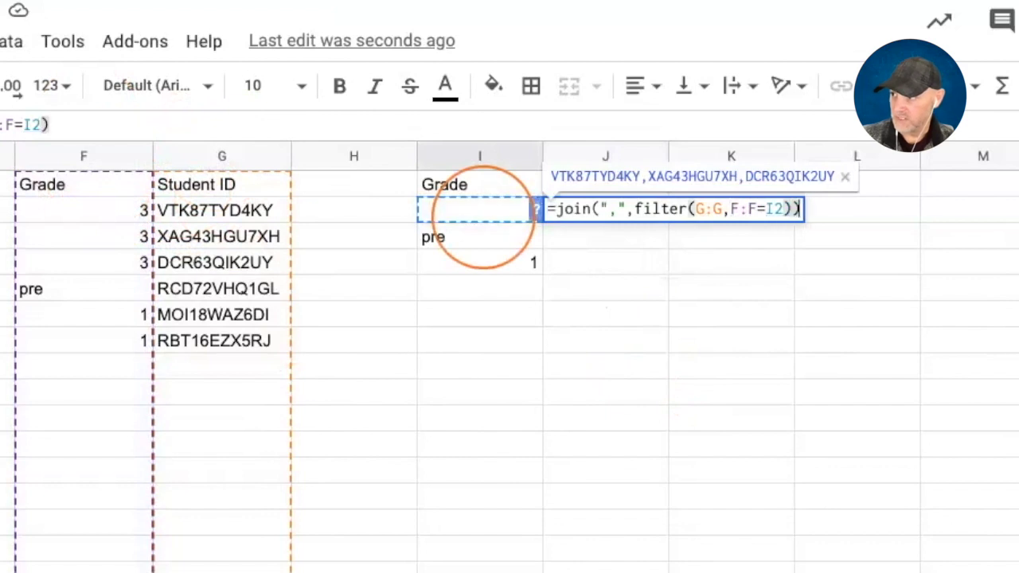
{"action": "key", "text": "Return"}
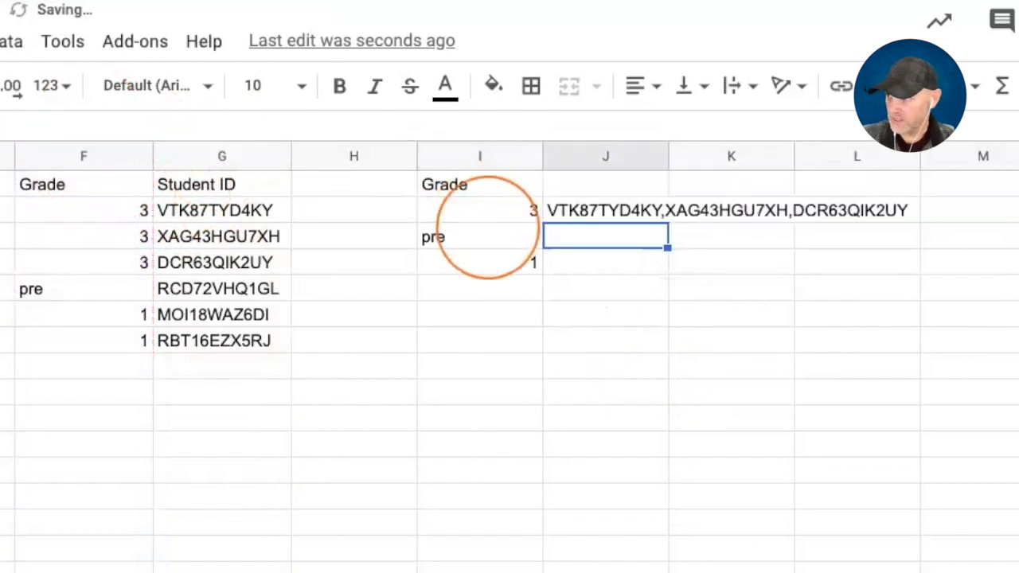
Step: Widen column J and fill the join formula down to J4 for grades pre and 1
{"action": "left_click", "coordinate": [632, 212]}
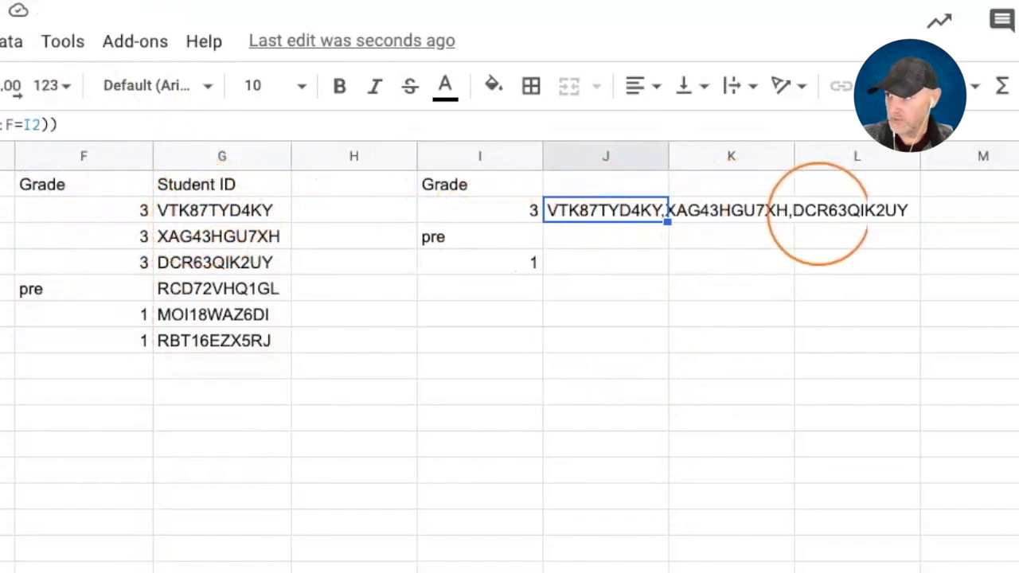
{"action": "left_click_drag", "start_coordinate": [669, 156], "coordinate": [938, 156]}
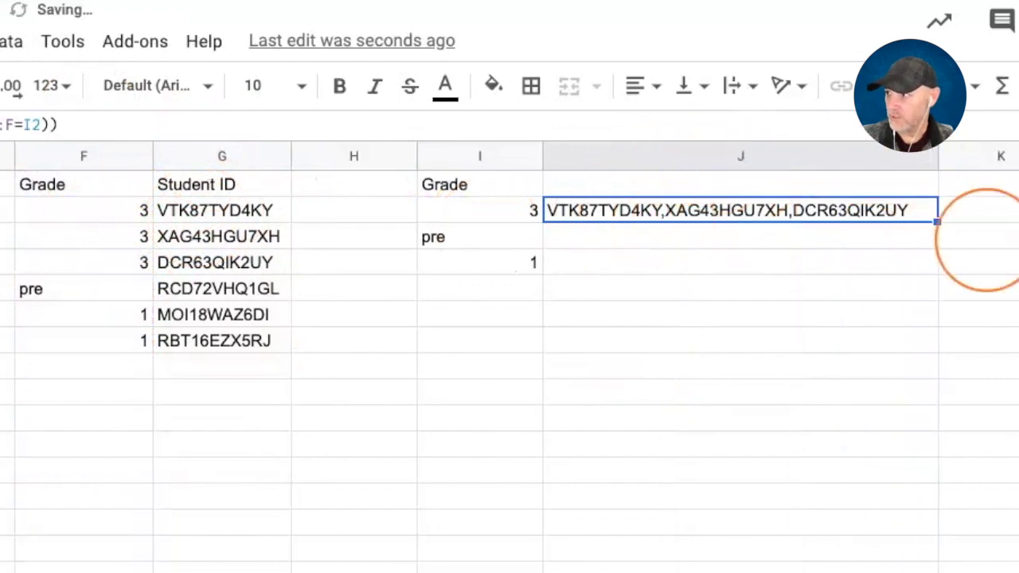
{"action": "left_click_drag", "start_coordinate": [938, 223], "coordinate": [935, 271]}
{"action": "left_click_drag", "start_coordinate": [751, 523], "coordinate": [733, 549]}
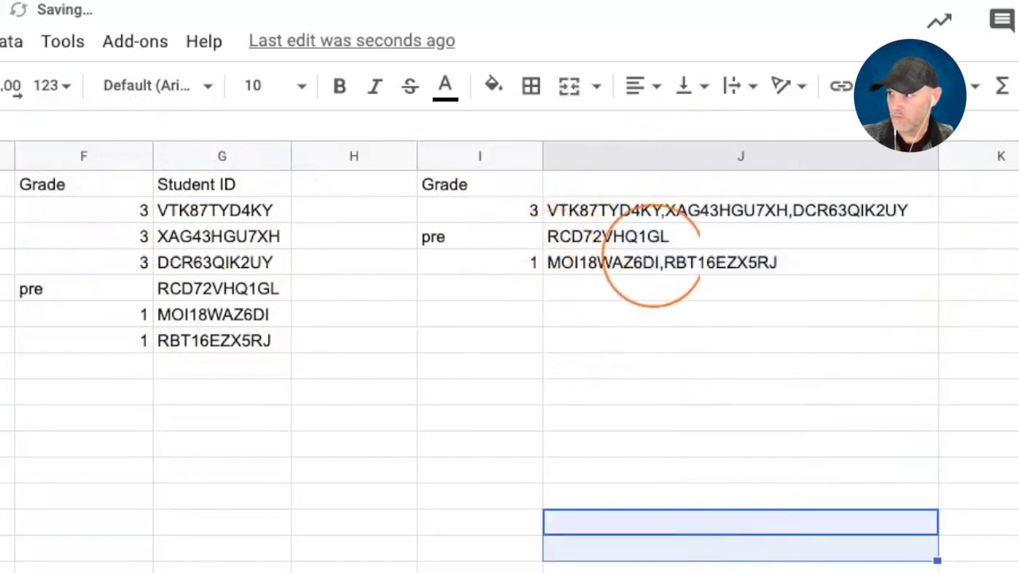
{"action": "left_click", "coordinate": [503, 210]}
{"action": "left_click", "coordinate": [491, 261]}
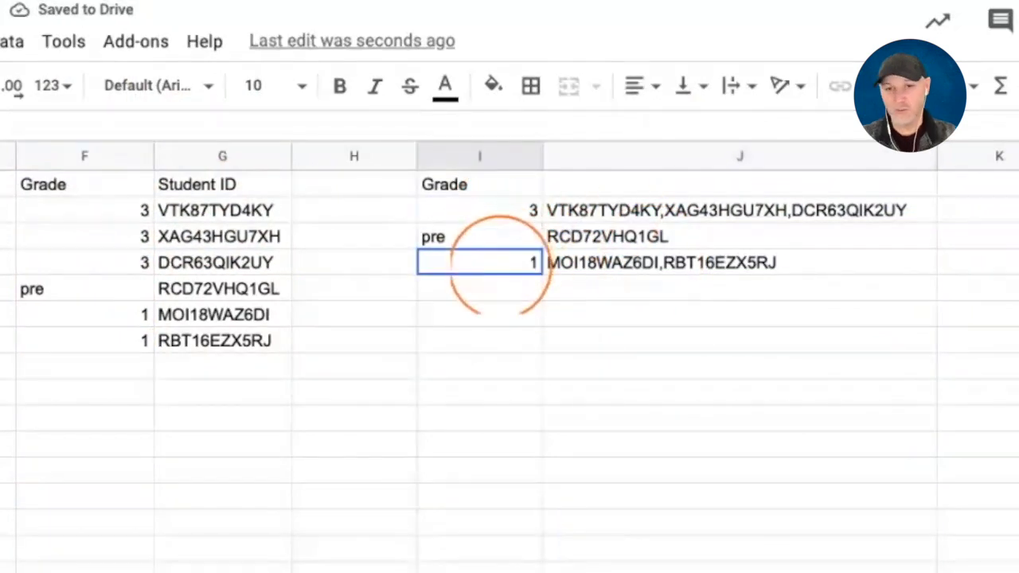
{"action": "left_click", "coordinate": [602, 416]}
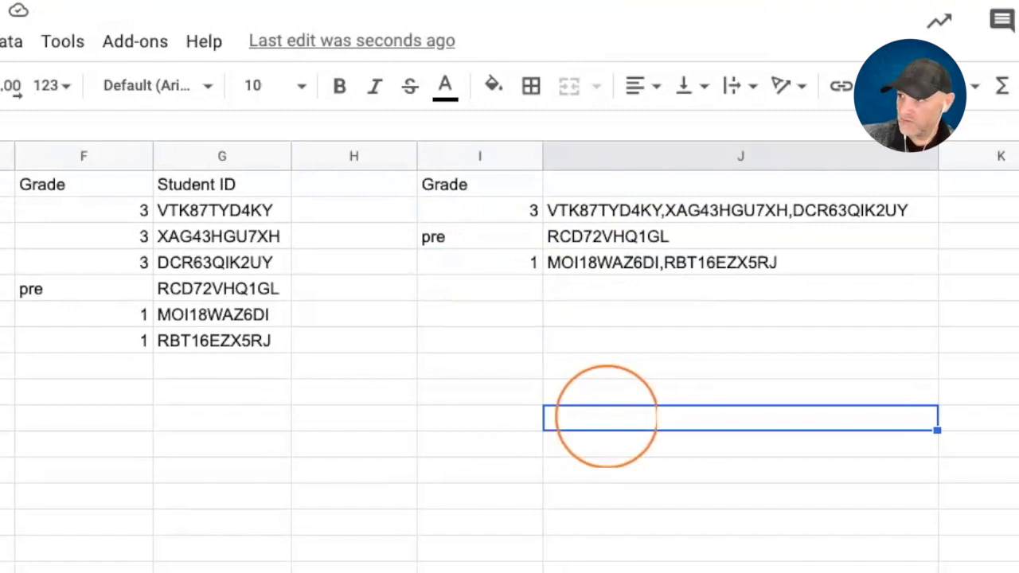
{"action": "left_click", "coordinate": [589, 210]}
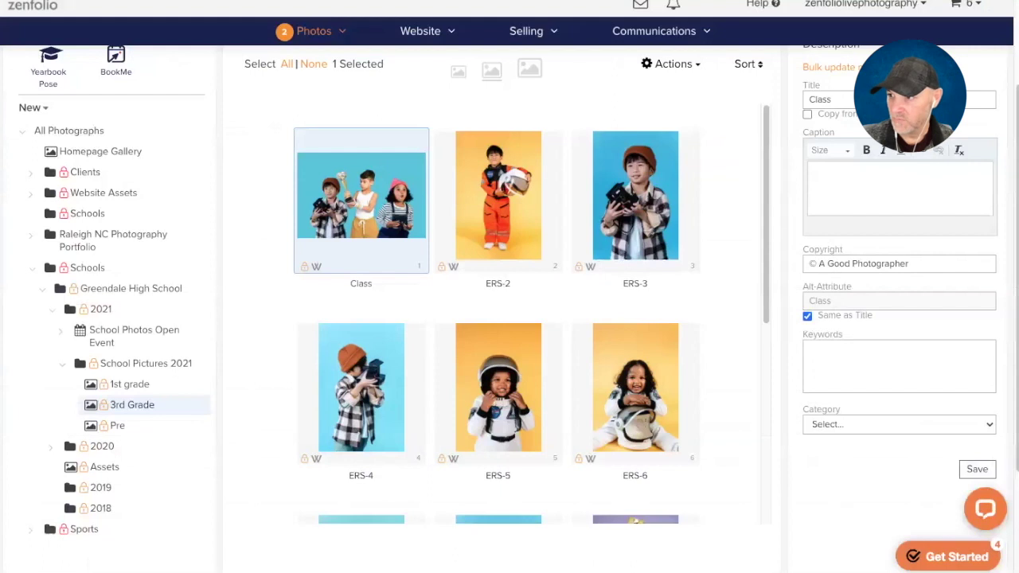
Step: Paste grade 3's student IDs as the Class photo's keywords, save, and open the 1st grade gallery
{"action": "mouse_move", "coordinate": [363, 159]}
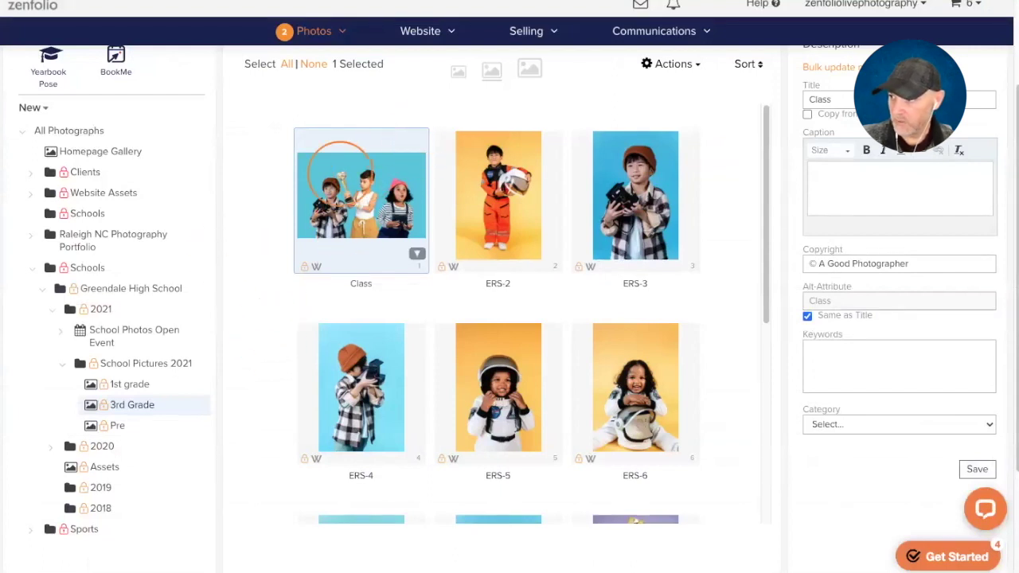
{"action": "left_click", "coordinate": [818, 351]}
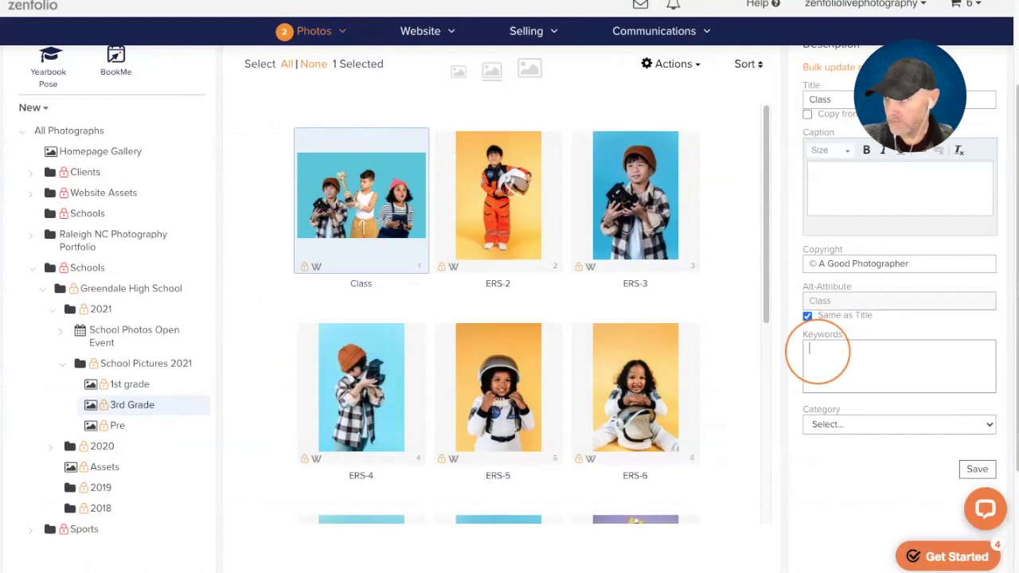
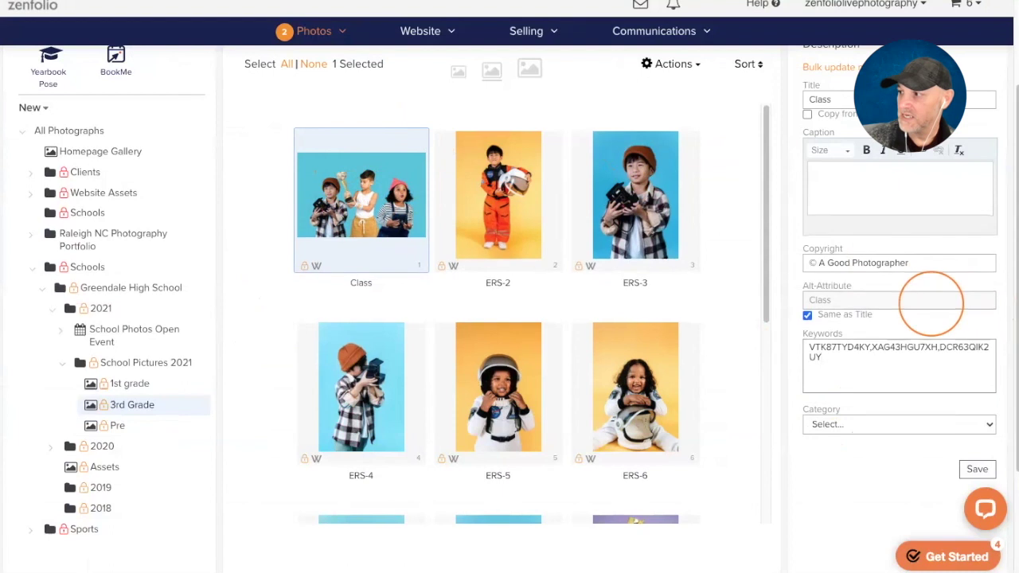
{"action": "scroll", "coordinate": [932, 296], "scroll_direction": "down", "scroll_amount": 1}
{"action": "left_click", "coordinate": [977, 415]}
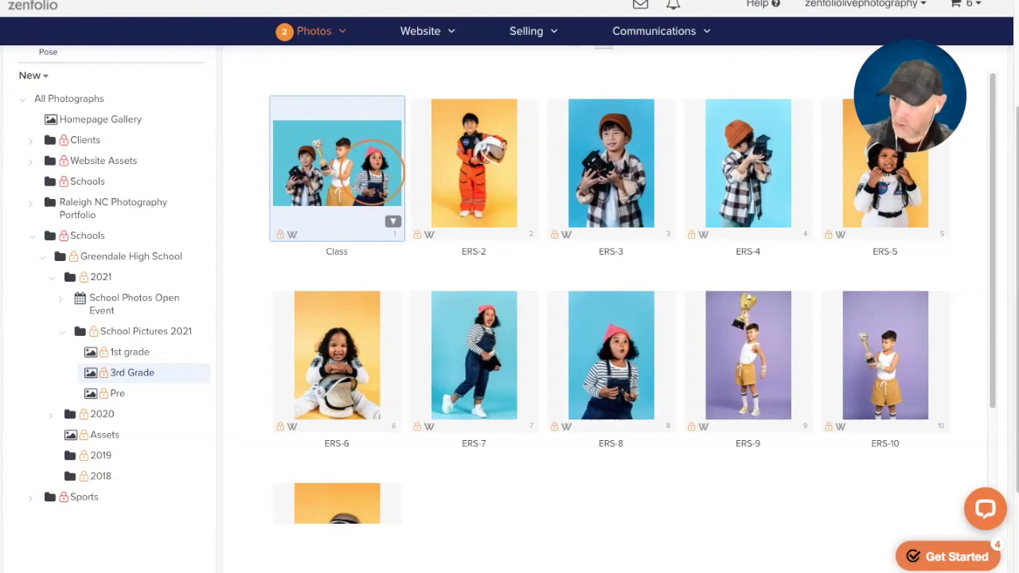
{"action": "left_click", "coordinate": [128, 352]}
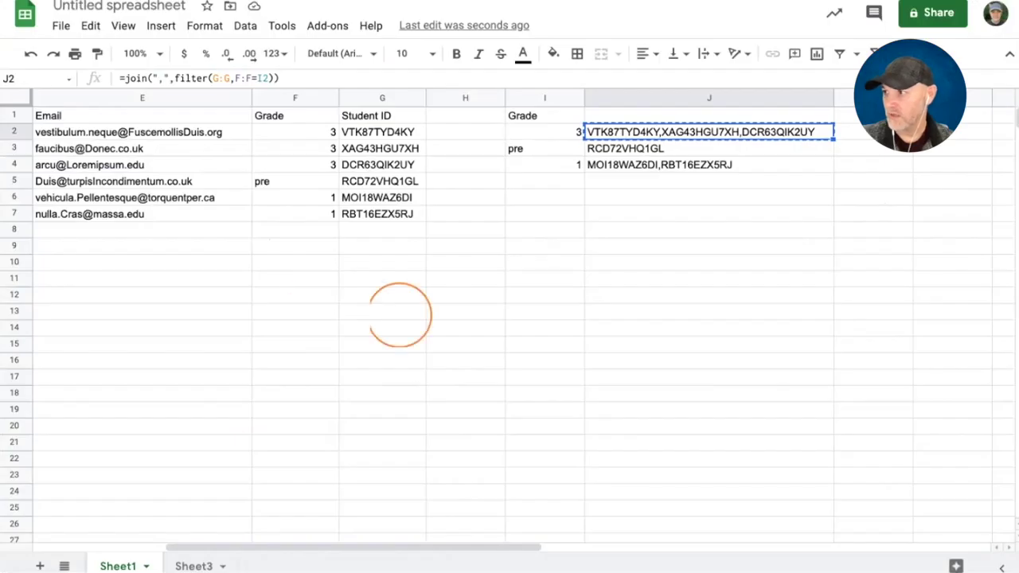
Step: Copy grade 1's comma-joined student IDs from cell J4
{"action": "left_click", "coordinate": [623, 166]}
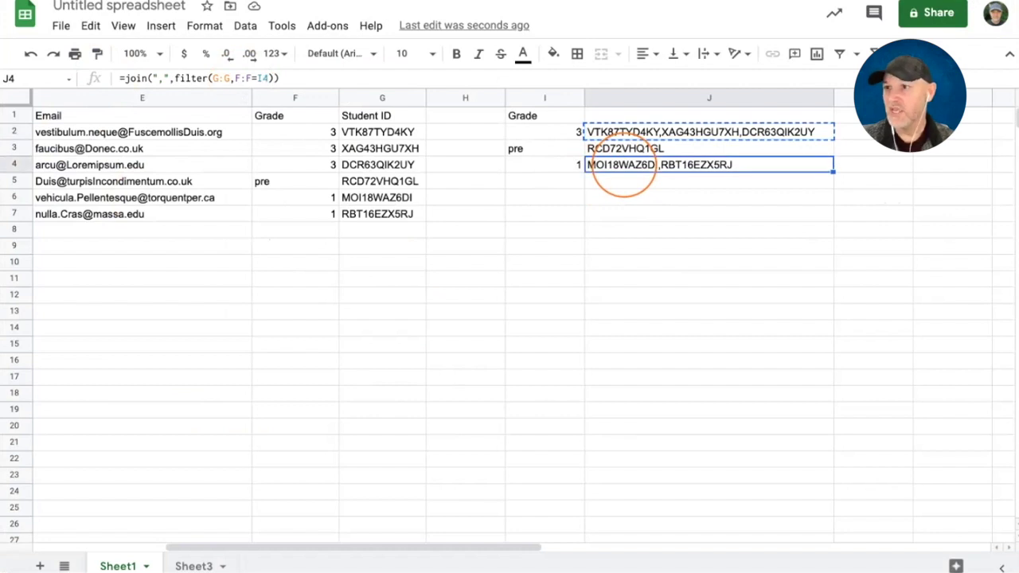
{"action": "key", "text": "ctrl+c"}
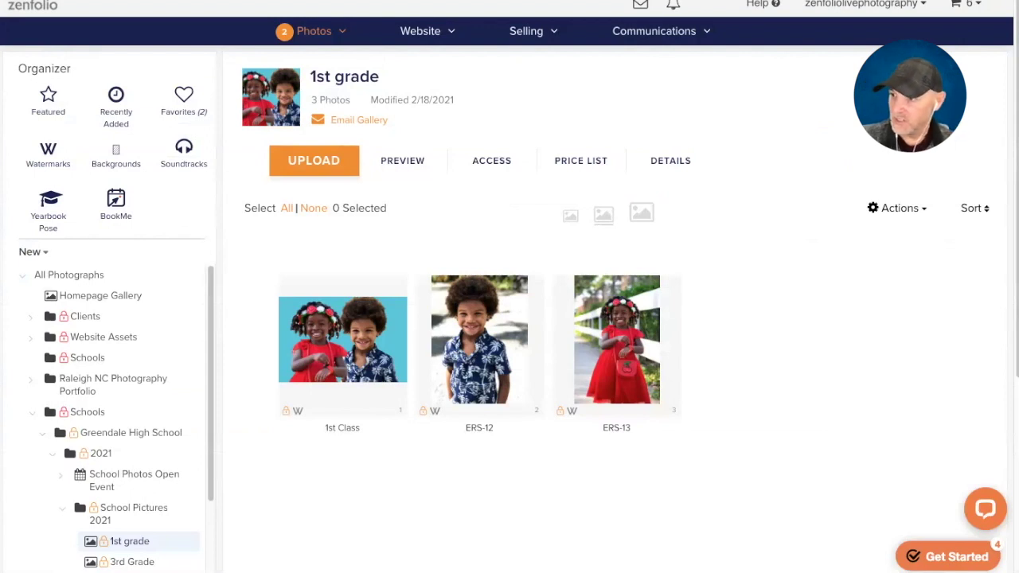
Step: Paste grade 1's two student IDs into the 1st Class photo's Keywords and save
{"action": "left_click", "coordinate": [330, 327]}
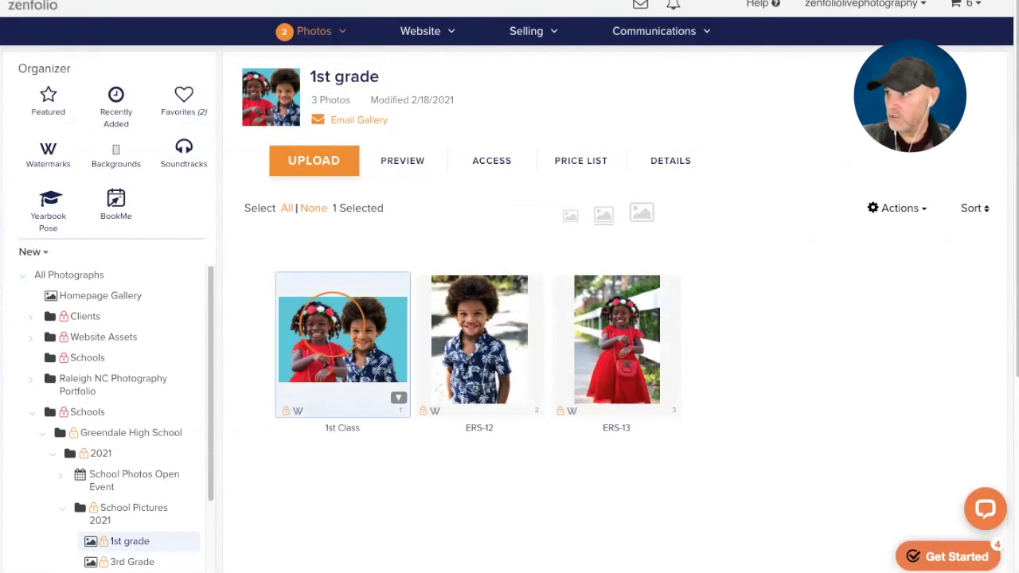
{"action": "left_click", "coordinate": [671, 160]}
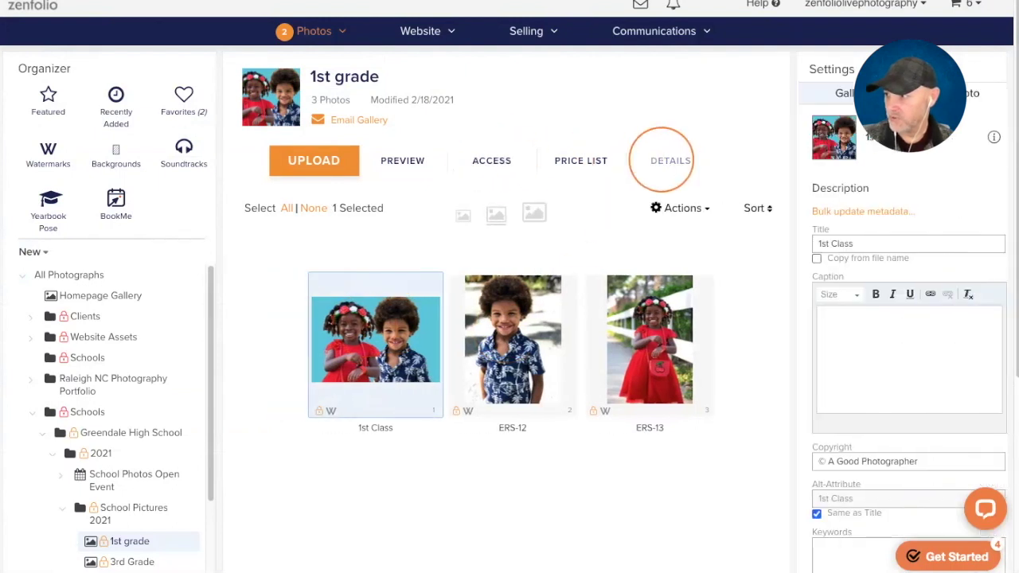
{"action": "scroll", "coordinate": [804, 261], "scroll_direction": "down", "scroll_amount": 2}
{"action": "scroll", "coordinate": [804, 261], "scroll_direction": "down", "scroll_amount": 1}
{"action": "left_click", "coordinate": [852, 346]}
{"action": "key", "text": "ctrl+v"}
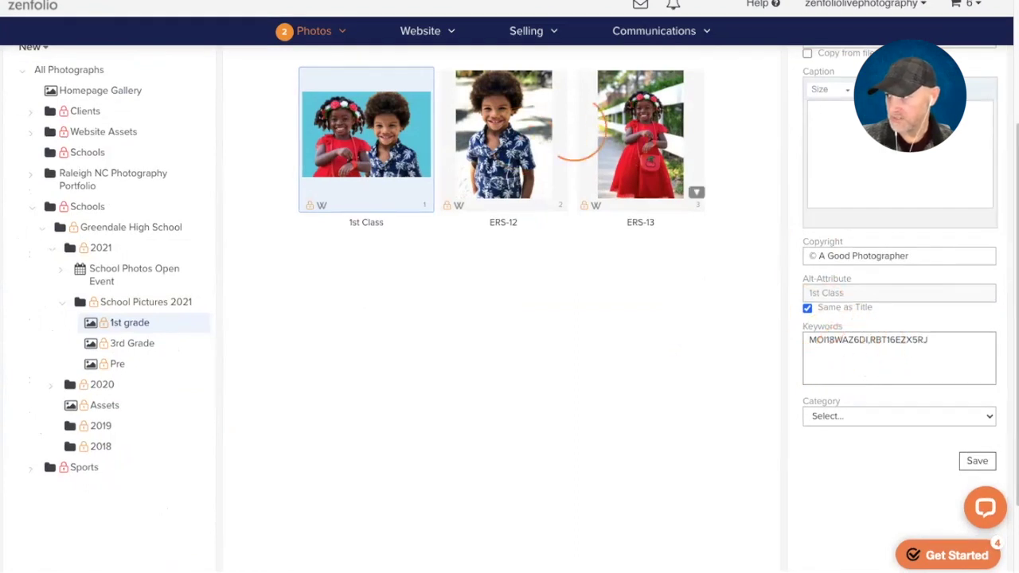
{"action": "left_click", "coordinate": [976, 460]}
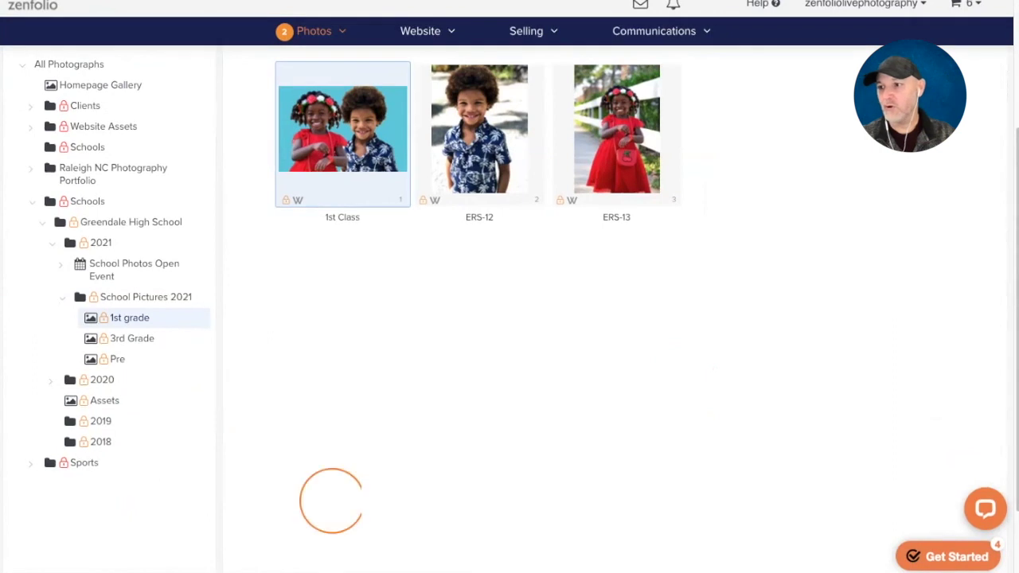
{"action": "scroll", "coordinate": [401, 464], "scroll_direction": "up", "scroll_amount": 2}
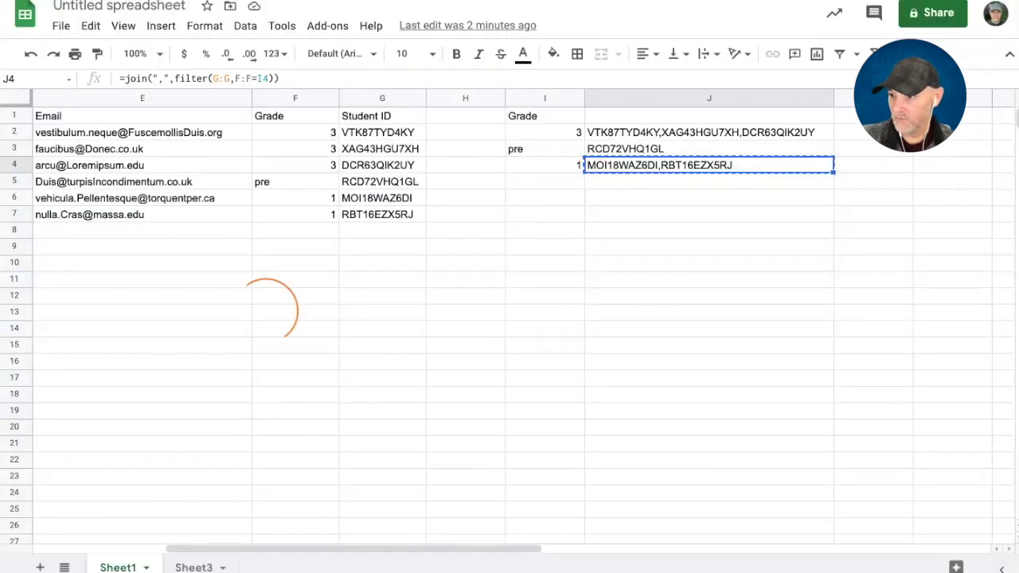
Step: Delete the contents of helper columns I and J
{"action": "left_click_drag", "start_coordinate": [268, 546], "coordinate": [332, 546]}
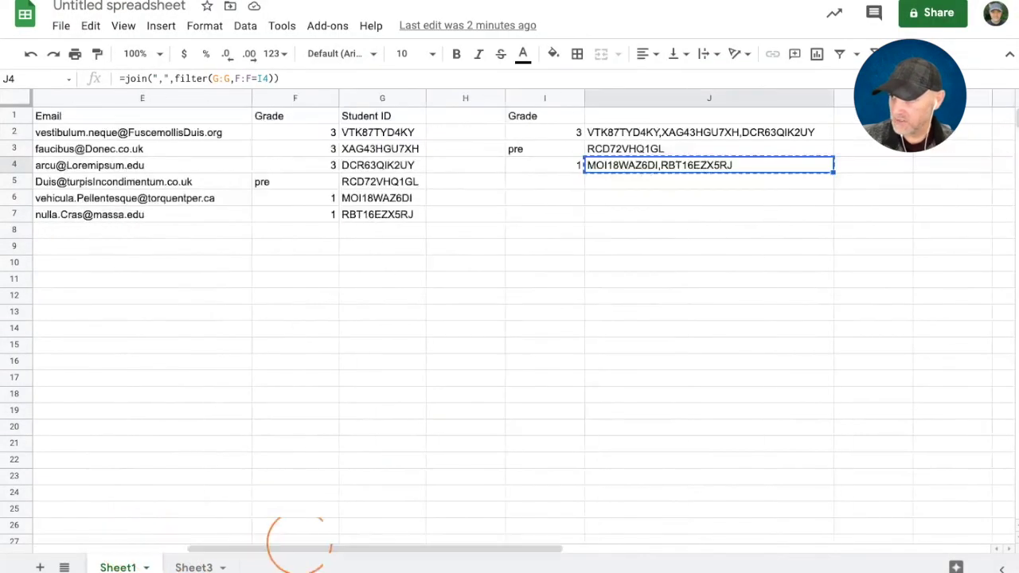
{"action": "left_click_drag", "start_coordinate": [532, 98], "coordinate": [610, 98]}
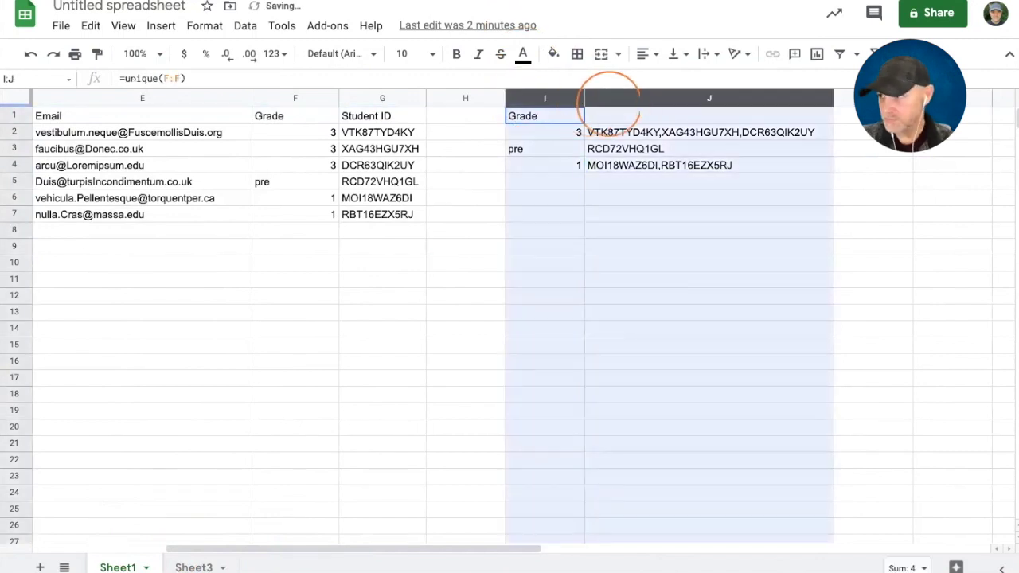
{"action": "key", "text": "Delete"}
{"action": "left_click", "coordinate": [592, 249]}
Step: Review the remaining children's first names and student IDs in the participant table
{"action": "left_click_drag", "start_coordinate": [353, 546], "coordinate": [149, 548]}
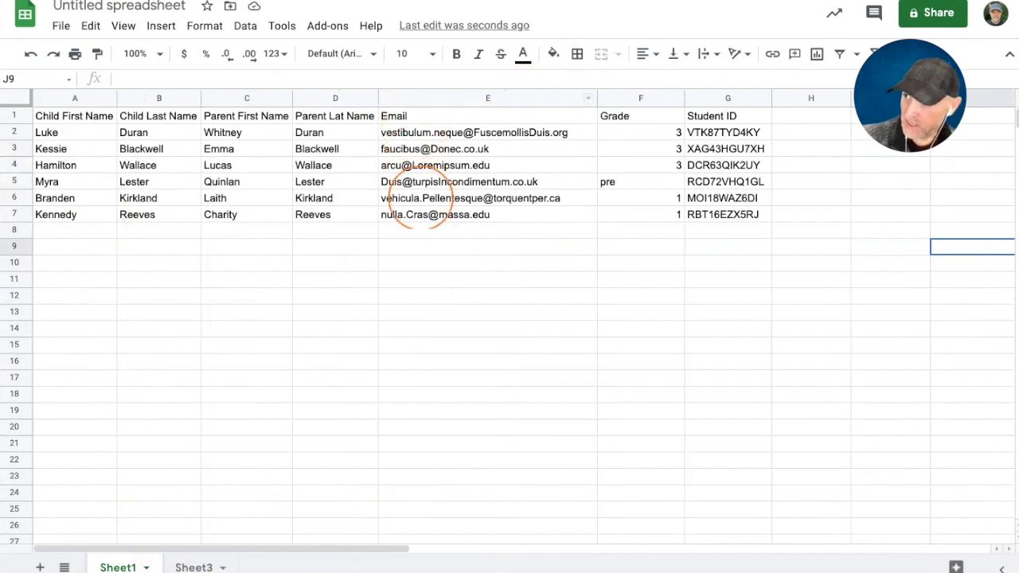
{"action": "mouse_move", "coordinate": [430, 217]}
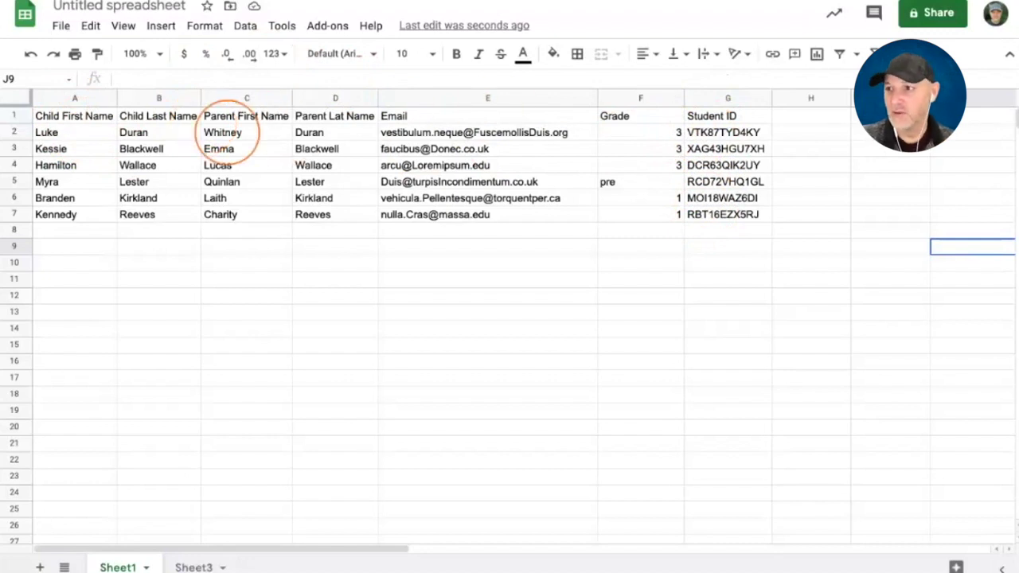
{"action": "left_click", "coordinate": [72, 149]}
{"action": "left_click", "coordinate": [75, 166]}
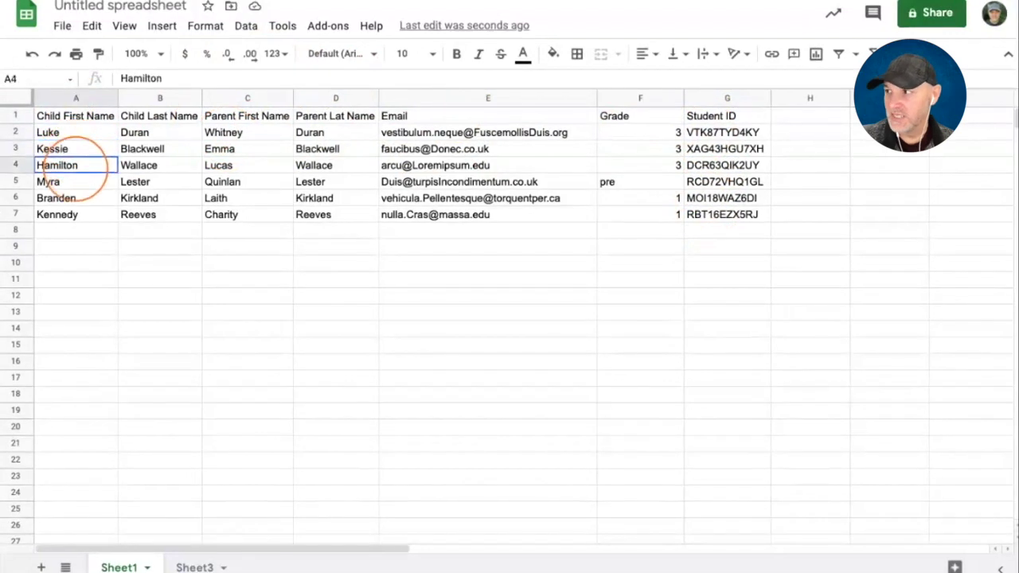
{"action": "left_click", "coordinate": [80, 133]}
{"action": "left_click", "coordinate": [700, 132]}
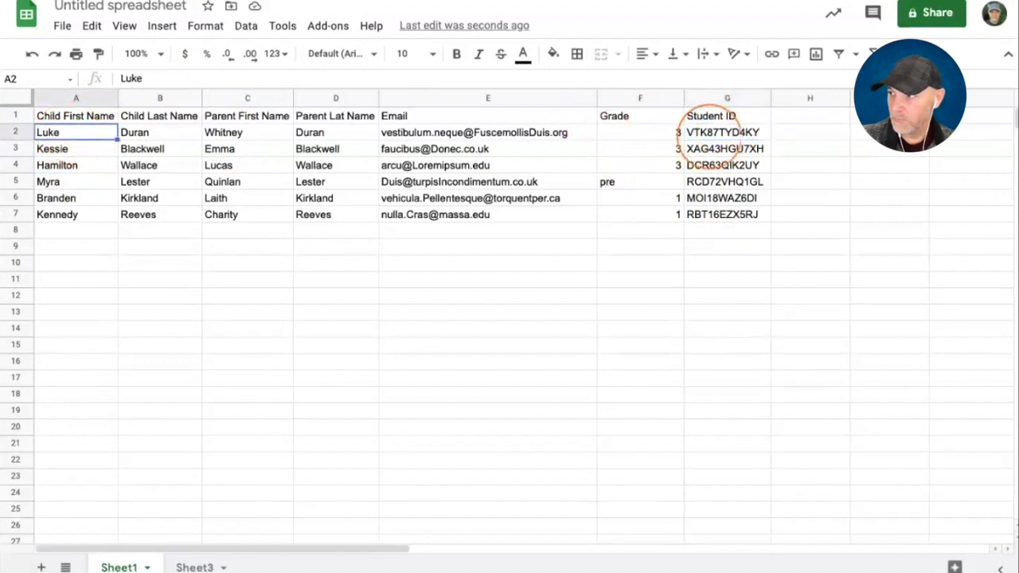
{"action": "left_click", "coordinate": [719, 132]}
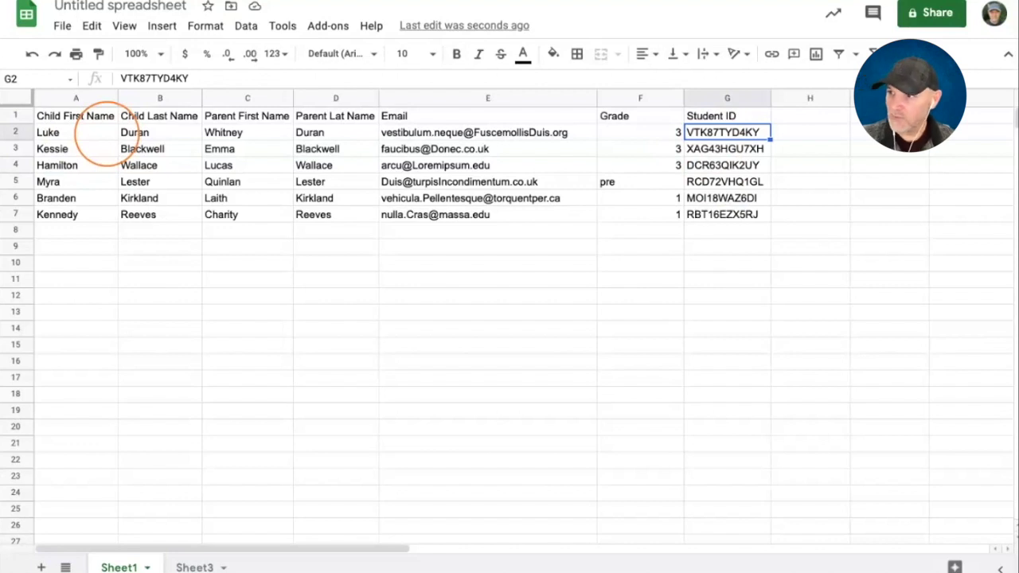
{"action": "left_click", "coordinate": [288, 296]}
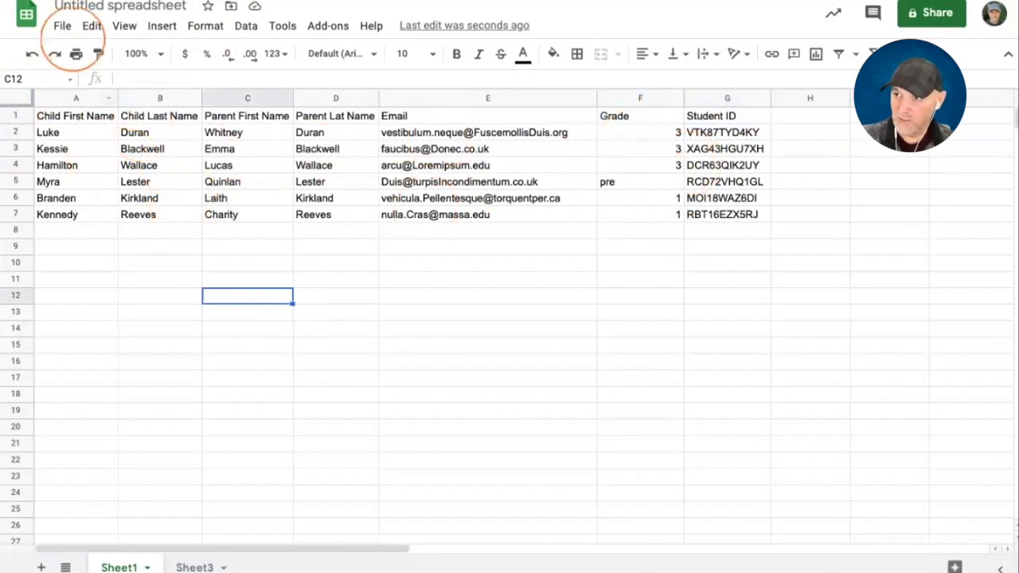
Step: Download the sheet as a comma-separated values file named 'School Data'
{"action": "left_click", "coordinate": [63, 26]}
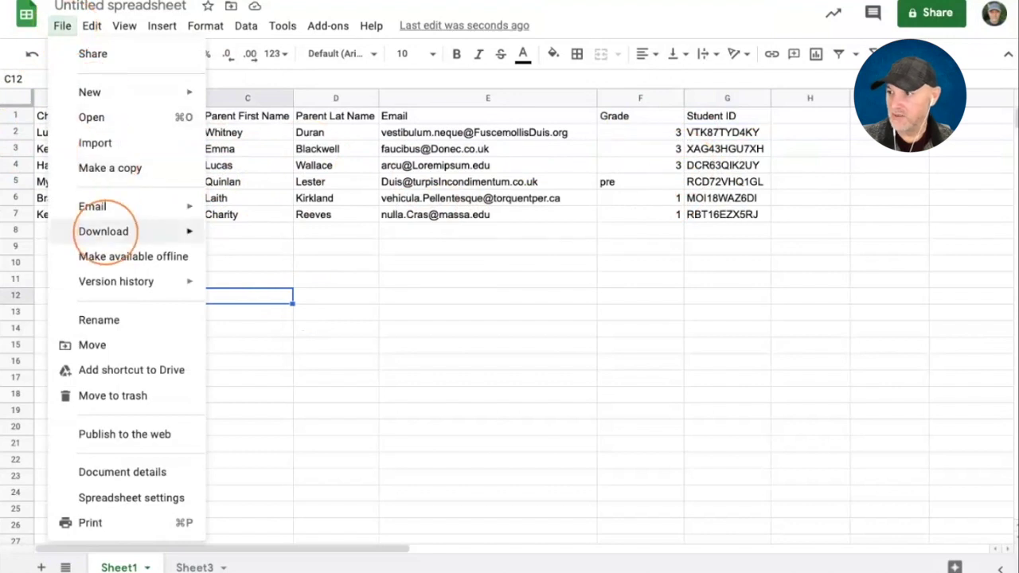
{"action": "mouse_move", "coordinate": [107, 231]}
{"action": "left_click", "coordinate": [292, 334]}
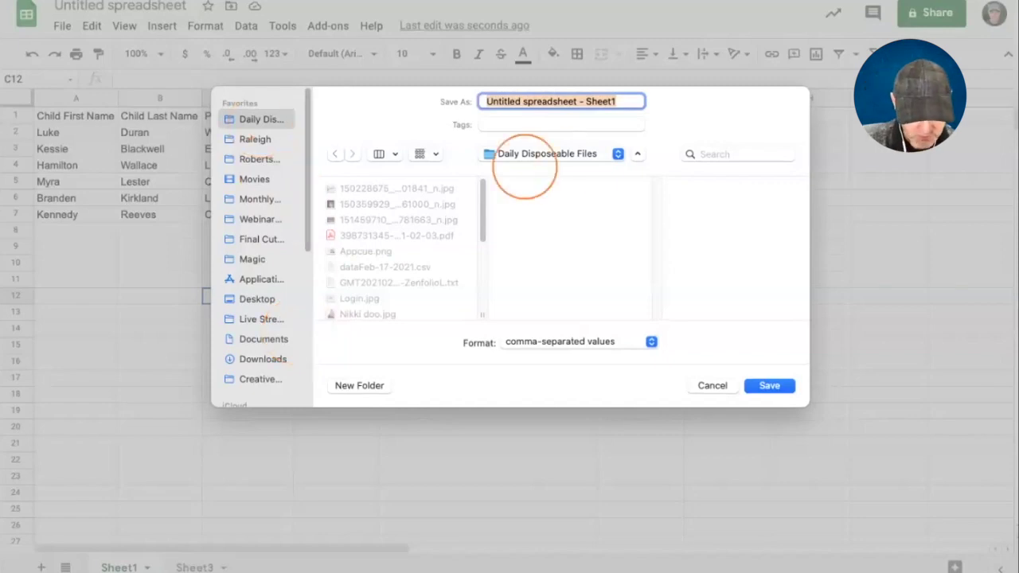
{"action": "type", "text": "School"}
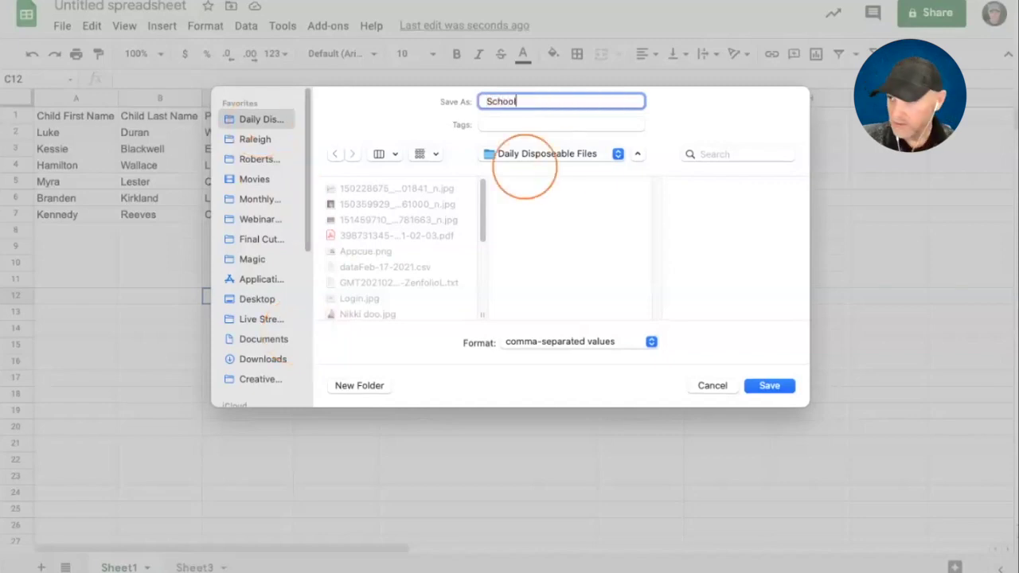
{"action": "type", "text": " Data"}
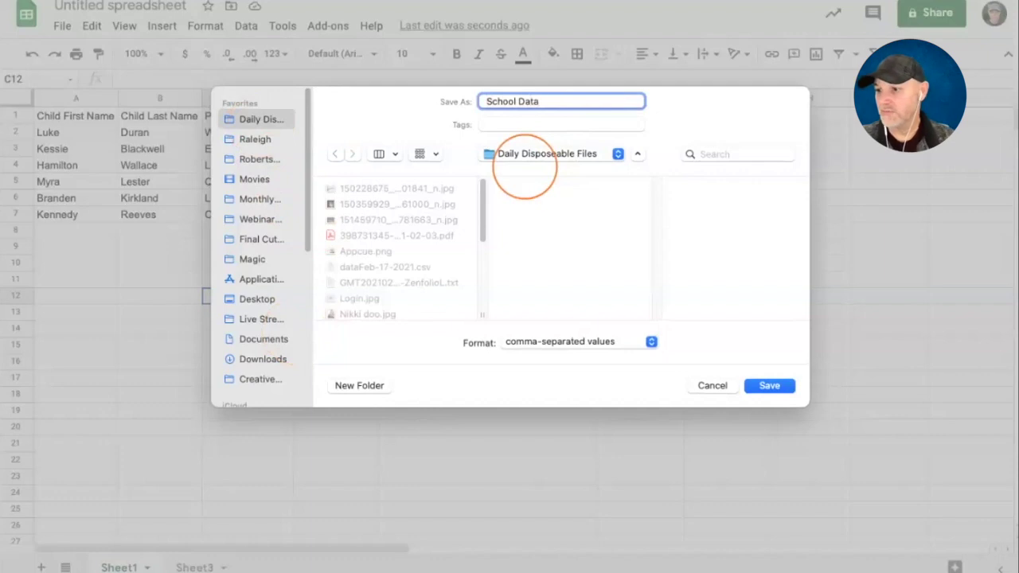
{"action": "key", "text": "Return"}
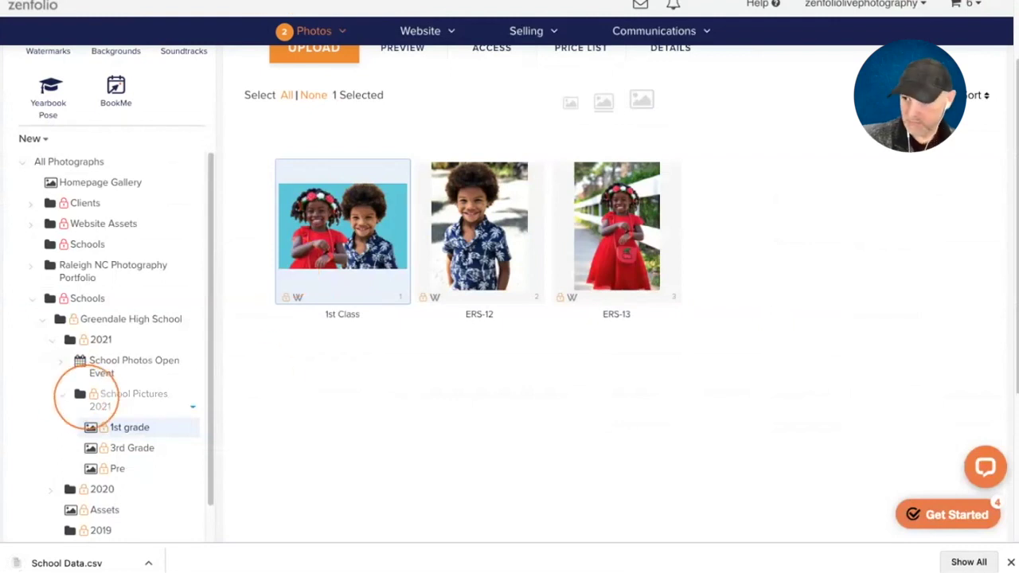
Step: Convert the School Pictures 2021 group into an event from its options menu
{"action": "key", "text": "ctrl+plus"}
{"action": "key", "text": "ctrl+plus"}
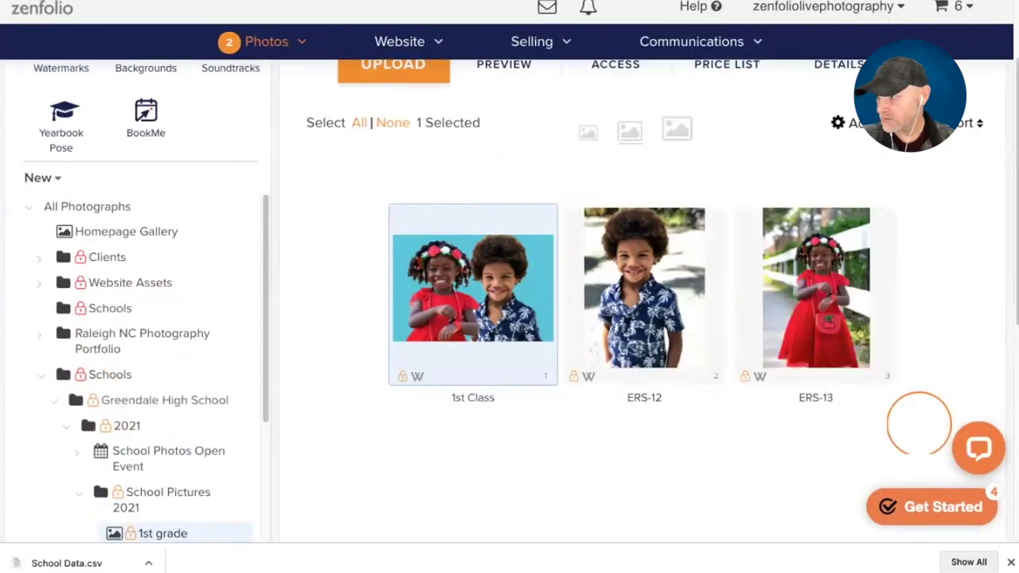
{"action": "left_click", "coordinate": [1012, 562]}
{"action": "scroll", "coordinate": [155, 398], "scroll_direction": "down", "scroll_amount": 2}
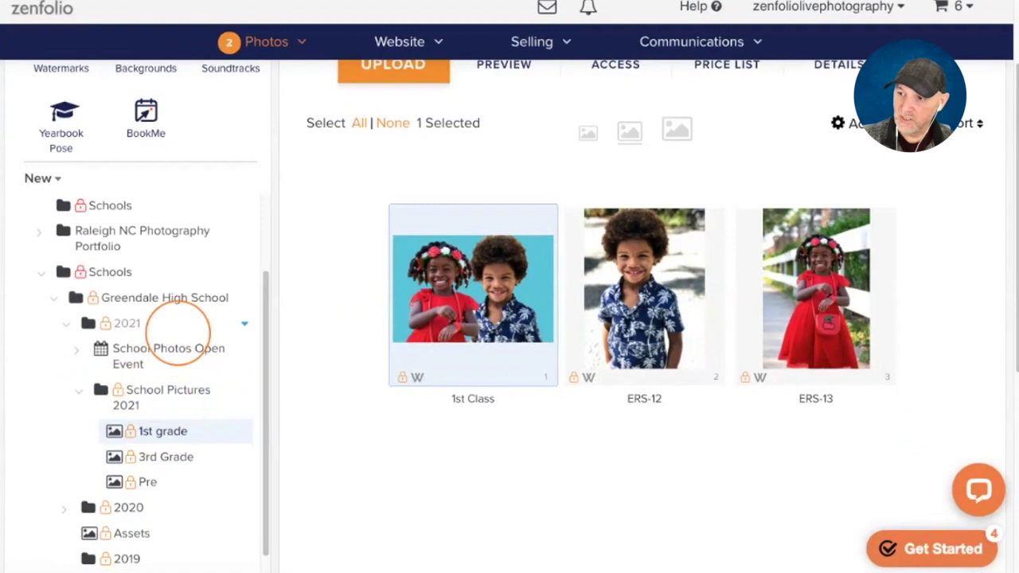
{"action": "left_click", "coordinate": [123, 390]}
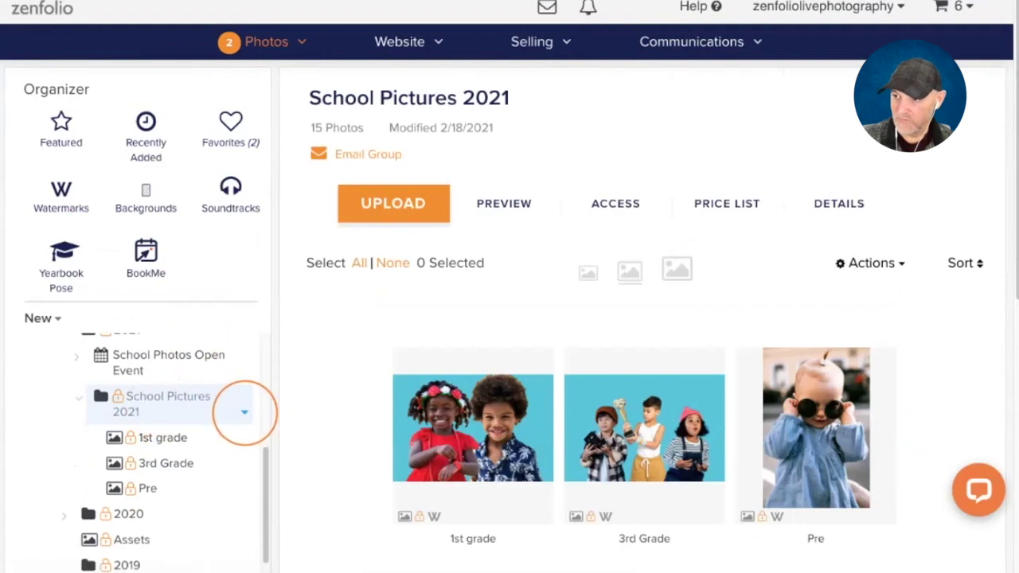
{"action": "left_click", "coordinate": [245, 412]}
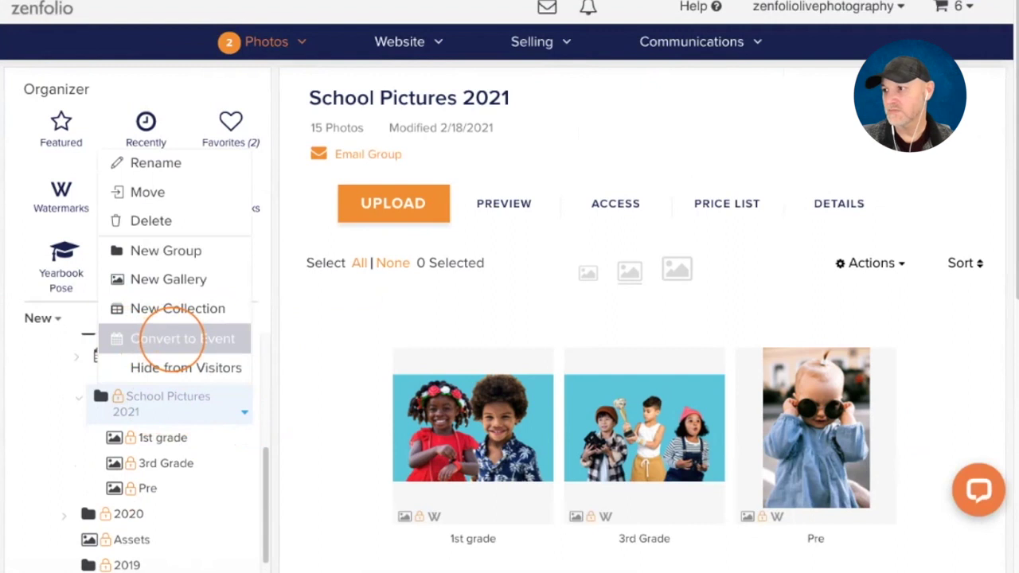
{"action": "left_click", "coordinate": [171, 339]}
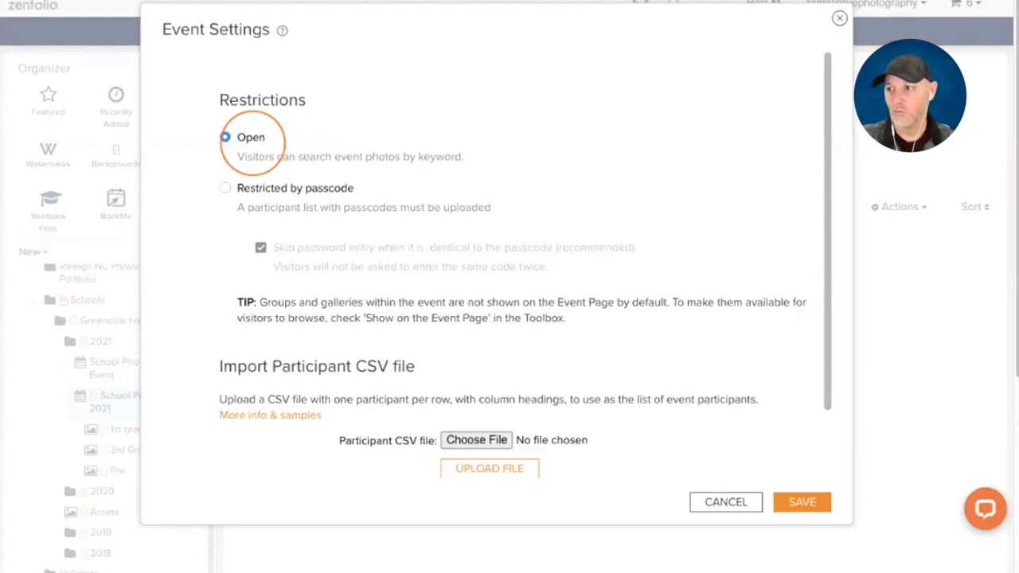
{"action": "left_click", "coordinate": [224, 187]}
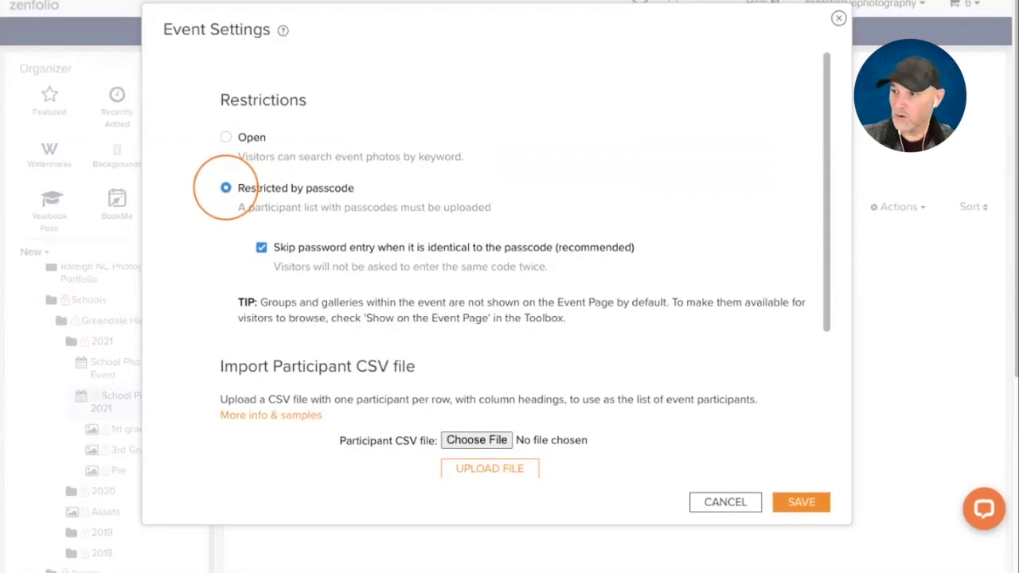
{"action": "scroll", "coordinate": [472, 214], "scroll_direction": "down", "scroll_amount": 1}
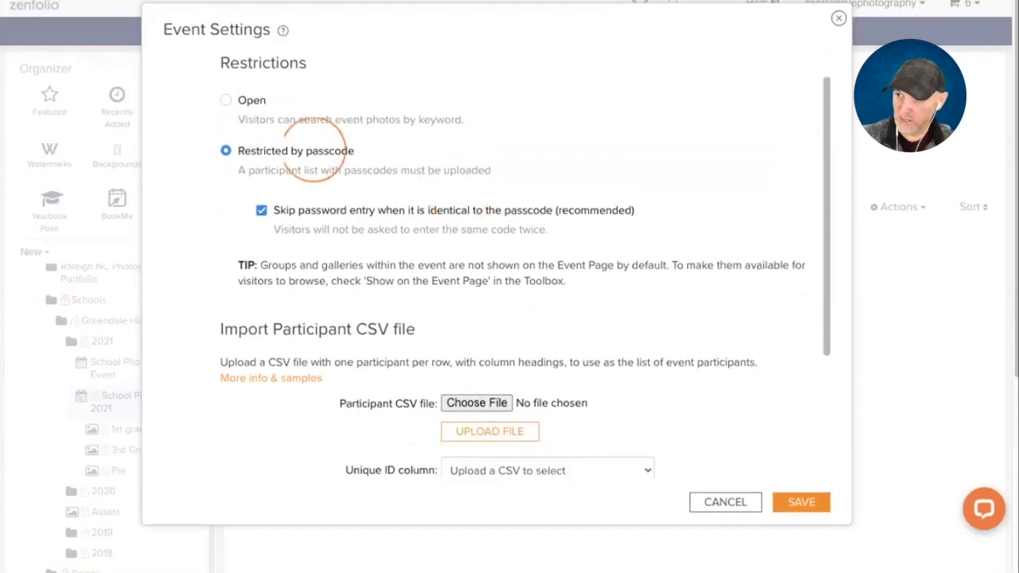
{"action": "scroll", "coordinate": [259, 247], "scroll_direction": "down", "scroll_amount": 1}
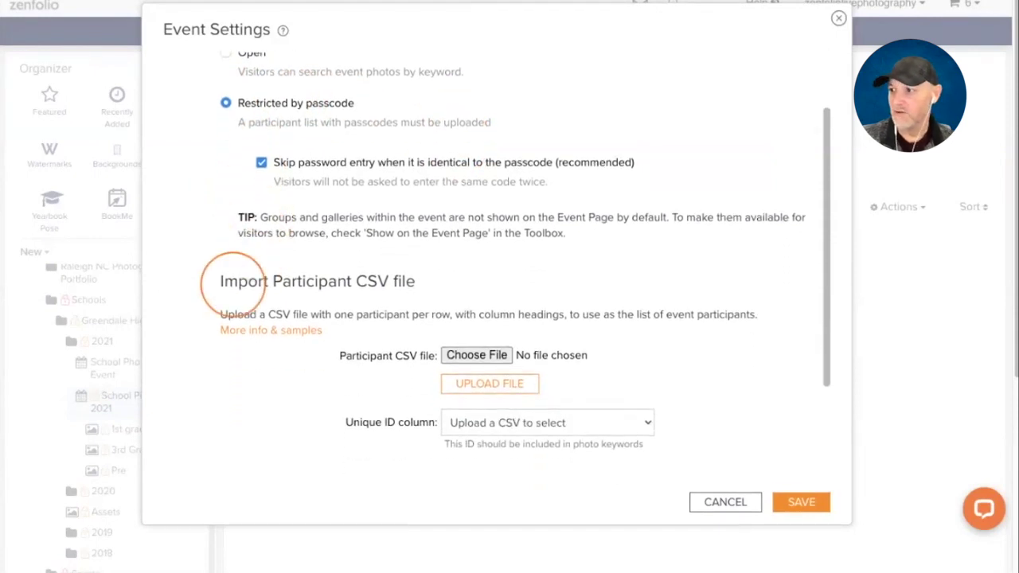
{"action": "scroll", "coordinate": [406, 285], "scroll_direction": "down", "scroll_amount": 1}
Step: Upload School Data.csv from Daily Disposeable Files as the participant list, loading 6 participants
{"action": "left_click", "coordinate": [487, 307]}
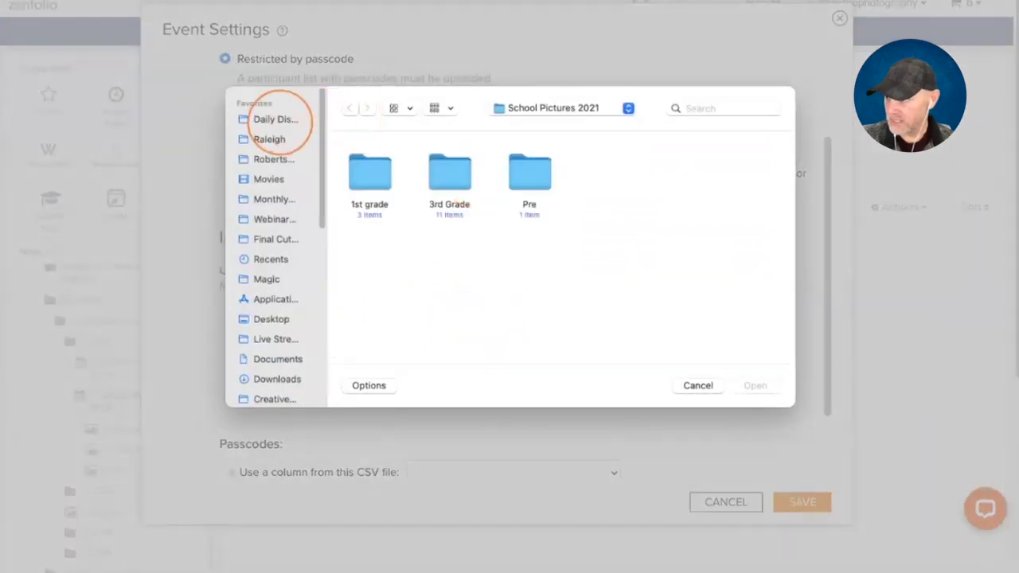
{"action": "left_click", "coordinate": [276, 120]}
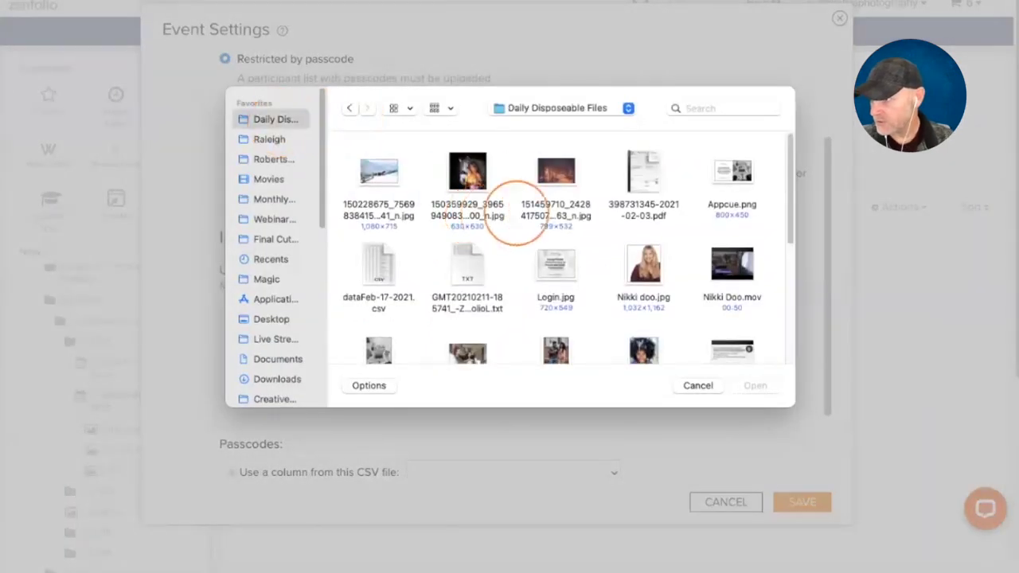
{"action": "scroll", "coordinate": [517, 214], "scroll_direction": "down", "scroll_amount": 10}
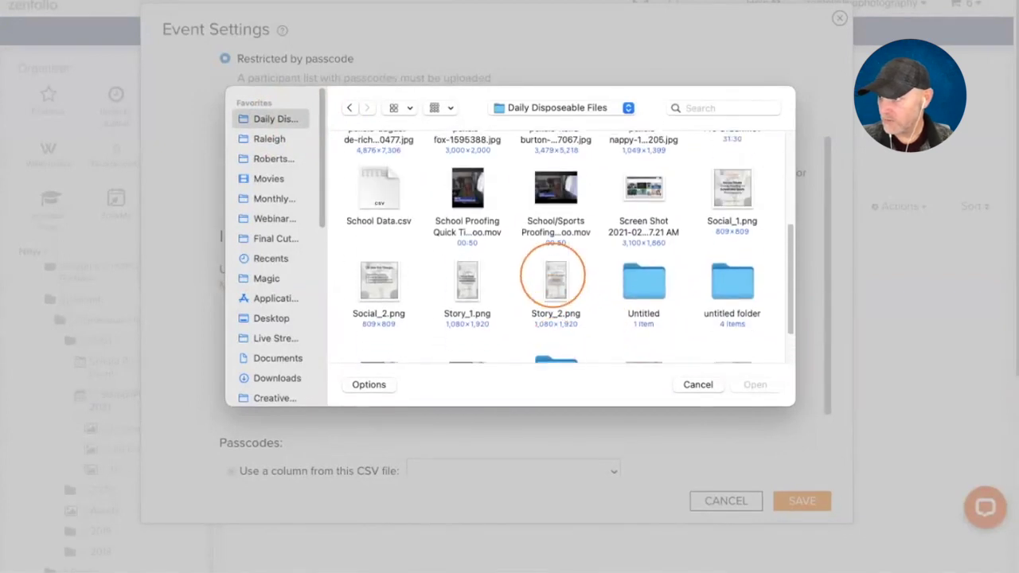
{"action": "scroll", "coordinate": [478, 239], "scroll_direction": "up", "scroll_amount": 1}
{"action": "left_click", "coordinate": [366, 195]}
{"action": "left_click", "coordinate": [743, 385]}
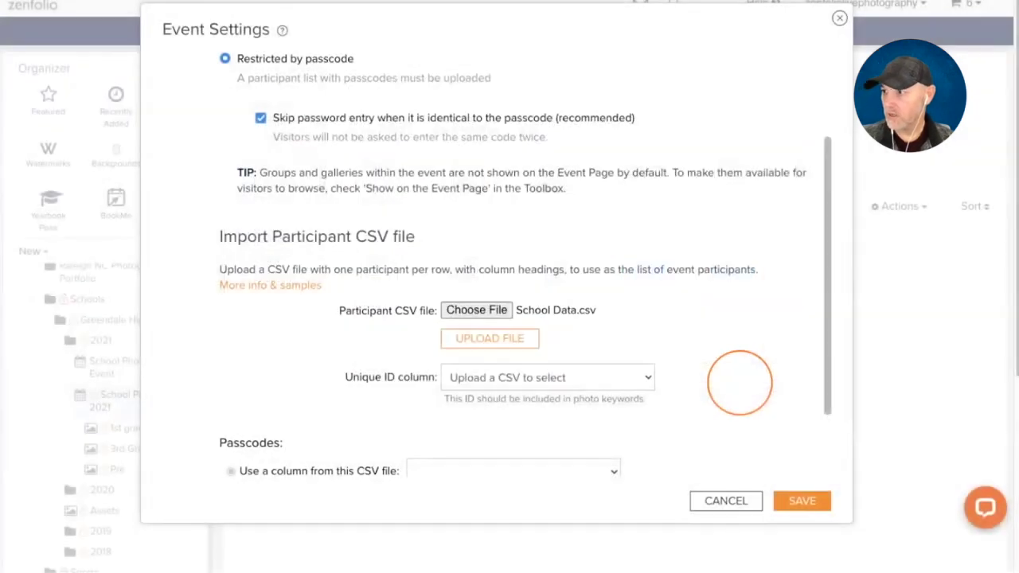
{"action": "left_click", "coordinate": [487, 338]}
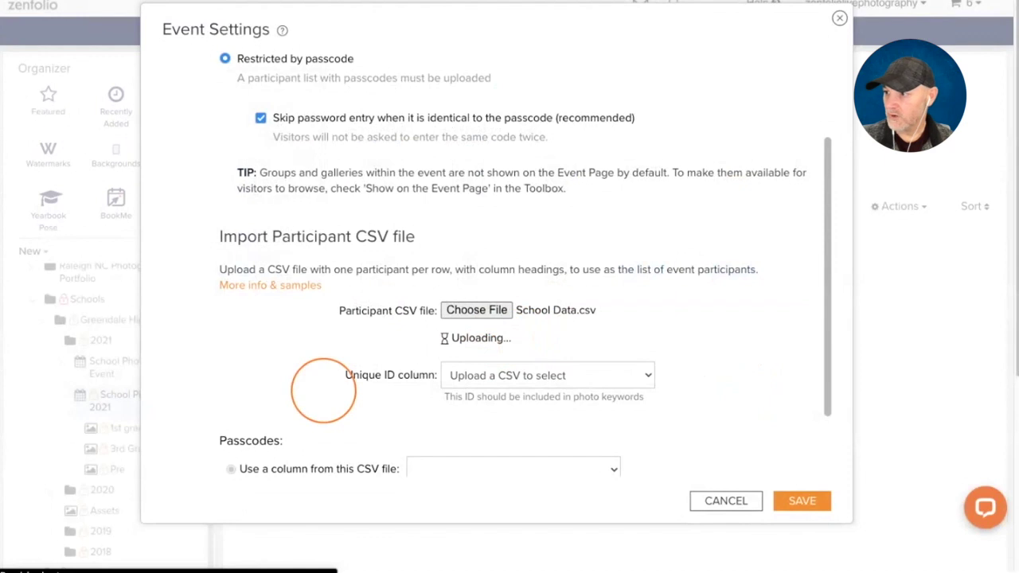
{"action": "scroll", "coordinate": [633, 257], "scroll_direction": "down", "scroll_amount": 1}
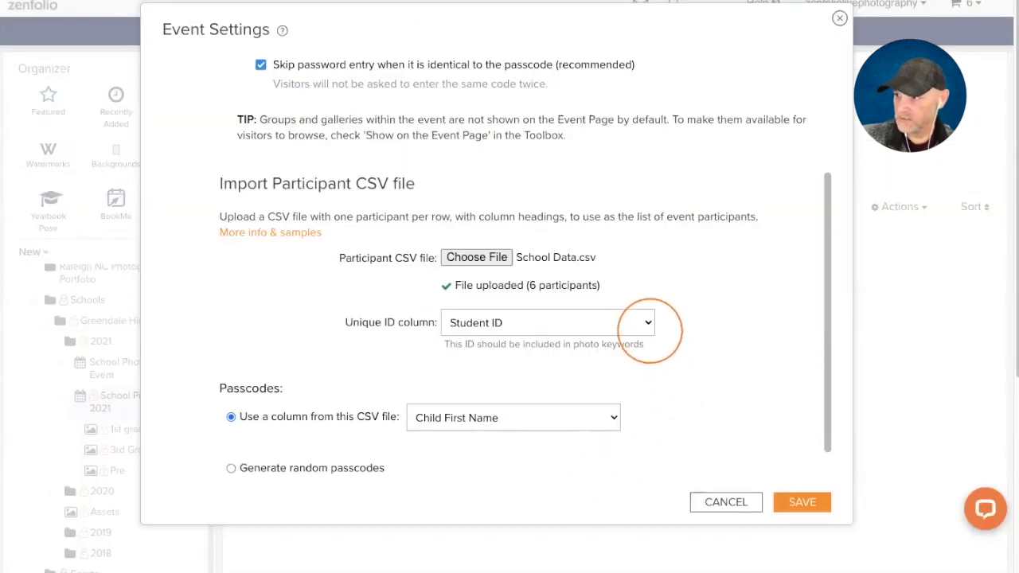
Step: Keep Student ID as the unique ID column and choose Generate random passcodes
{"action": "left_click", "coordinate": [646, 325]}
{"action": "left_click", "coordinate": [491, 323]}
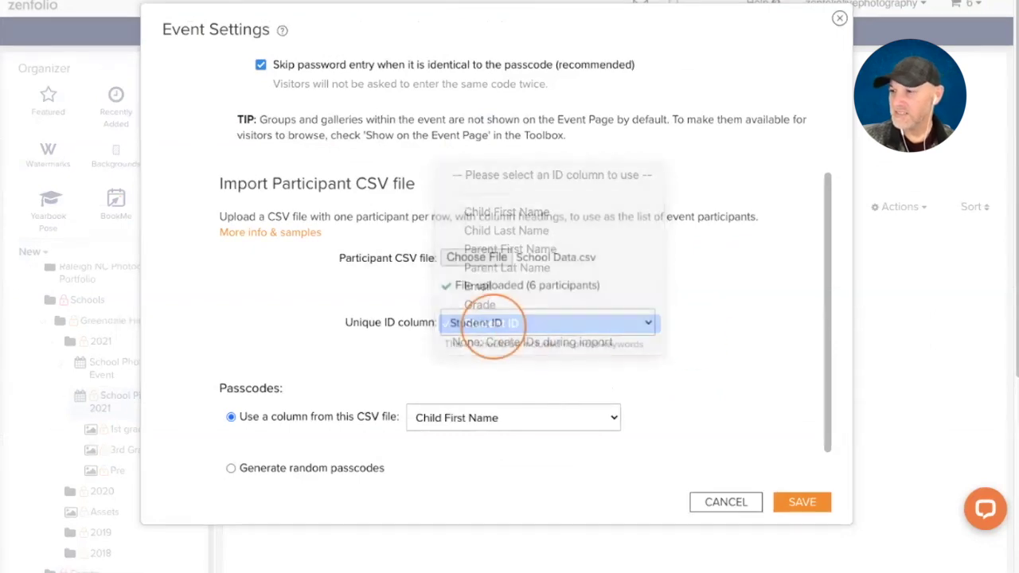
{"action": "scroll", "coordinate": [700, 353], "scroll_direction": "down", "scroll_amount": 1}
{"action": "scroll", "coordinate": [714, 353], "scroll_direction": "down", "scroll_amount": 4}
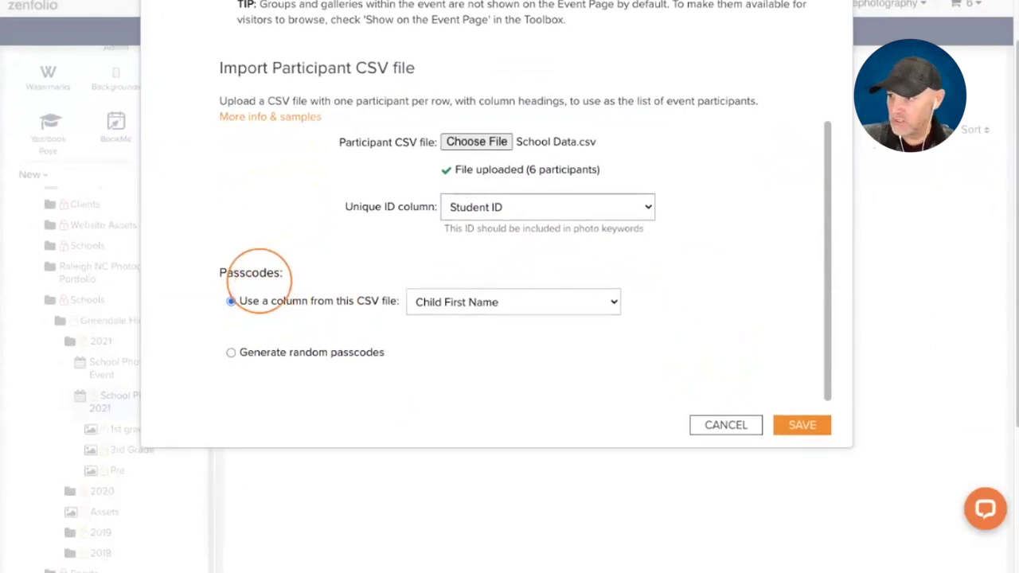
{"action": "left_click", "coordinate": [557, 302]}
{"action": "left_click", "coordinate": [355, 243]}
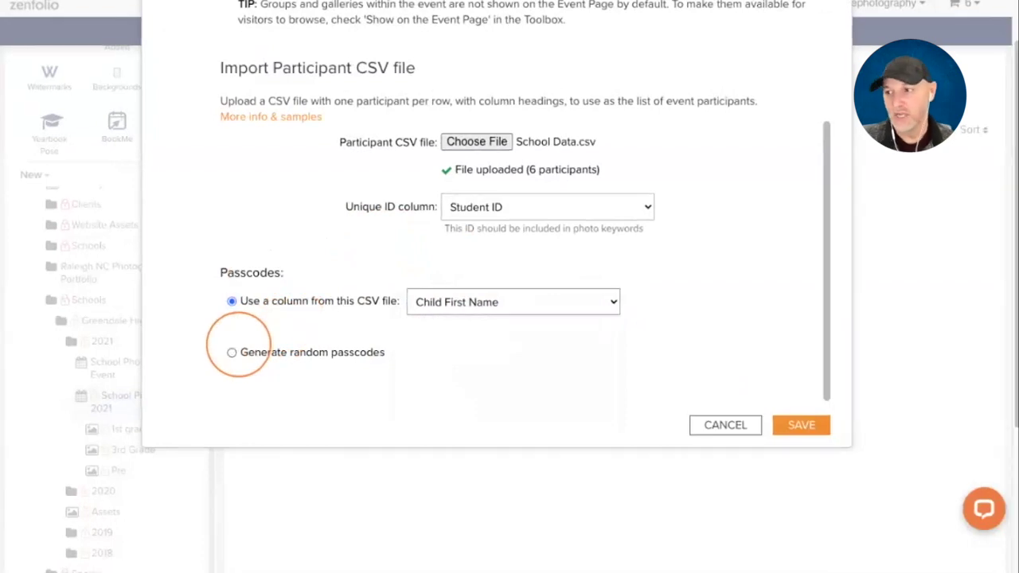
{"action": "left_click", "coordinate": [231, 352]}
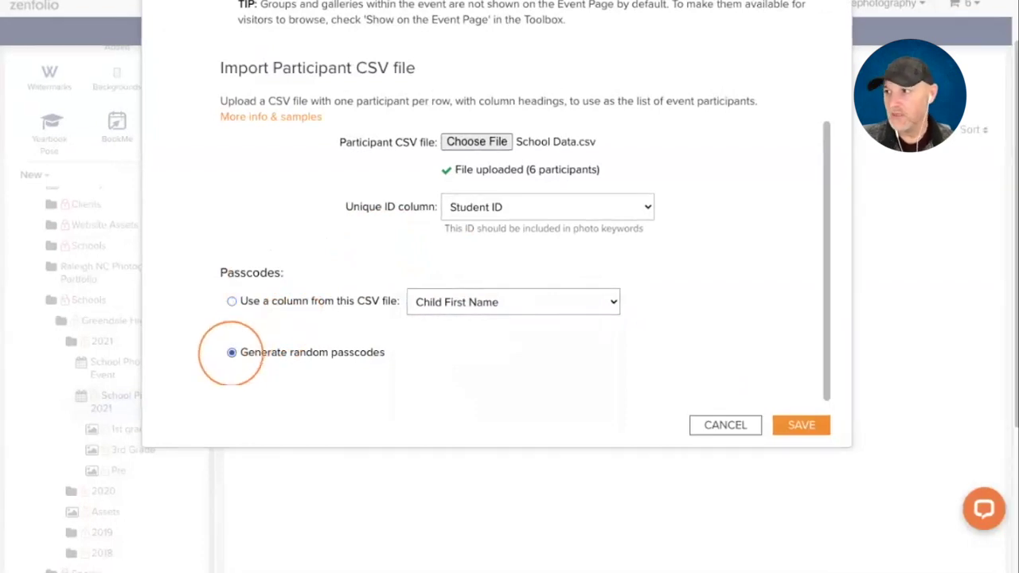
{"action": "scroll", "coordinate": [401, 400], "scroll_direction": "up", "scroll_amount": 1}
Step: Save the participant import and close Event Settings
{"action": "left_click", "coordinate": [802, 424]}
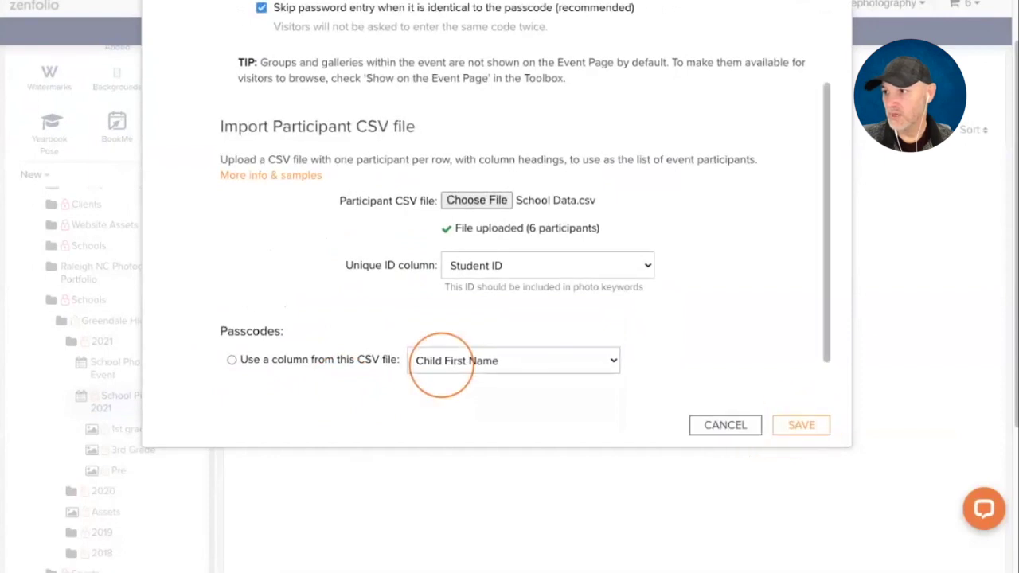
{"action": "scroll", "coordinate": [442, 365], "scroll_direction": "up", "scroll_amount": 3}
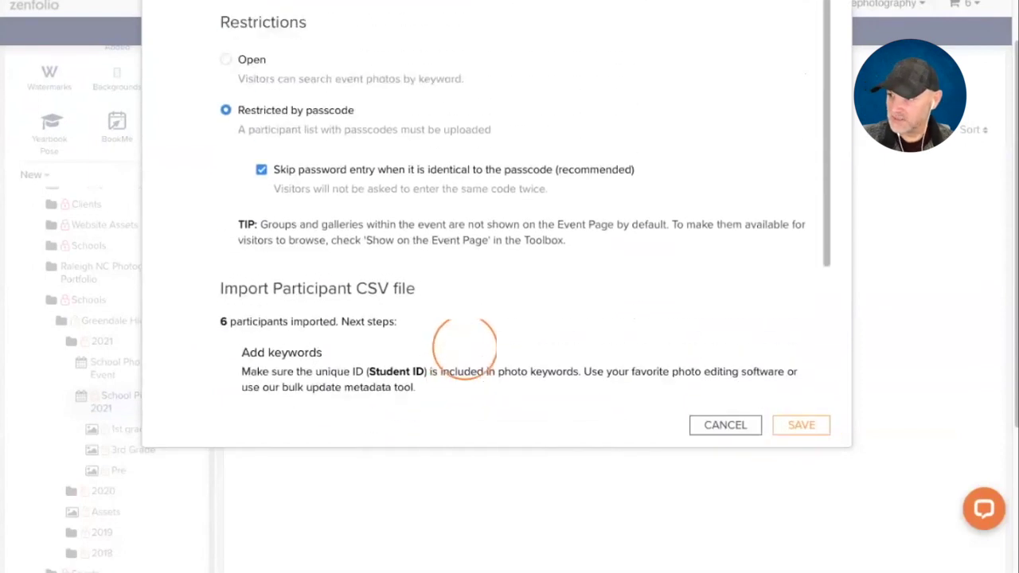
{"action": "scroll", "coordinate": [478, 318], "scroll_direction": "down", "scroll_amount": 2}
{"action": "scroll", "coordinate": [262, 270], "scroll_direction": "down", "scroll_amount": 2}
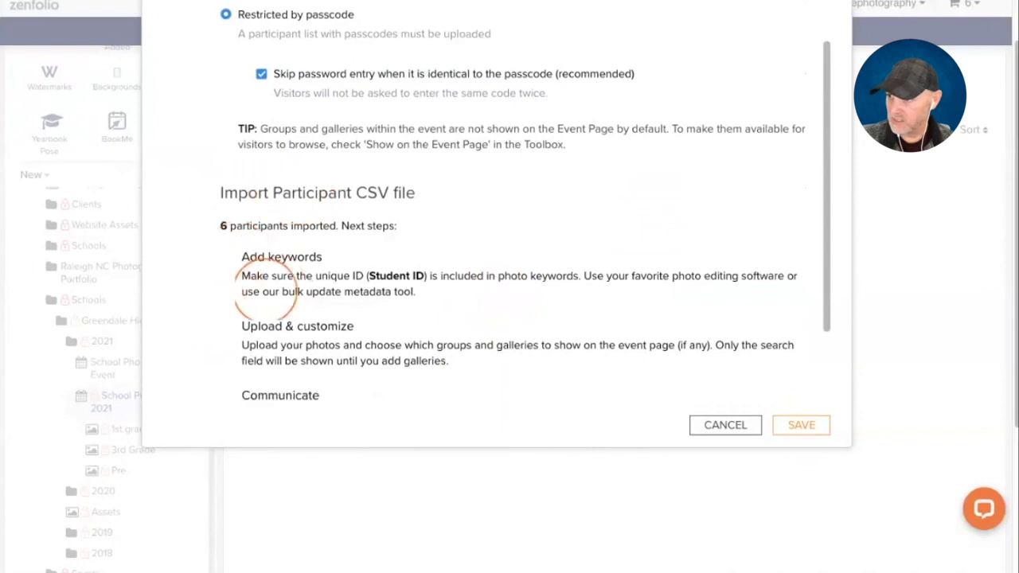
{"action": "scroll", "coordinate": [460, 203], "scroll_direction": "down", "scroll_amount": 2}
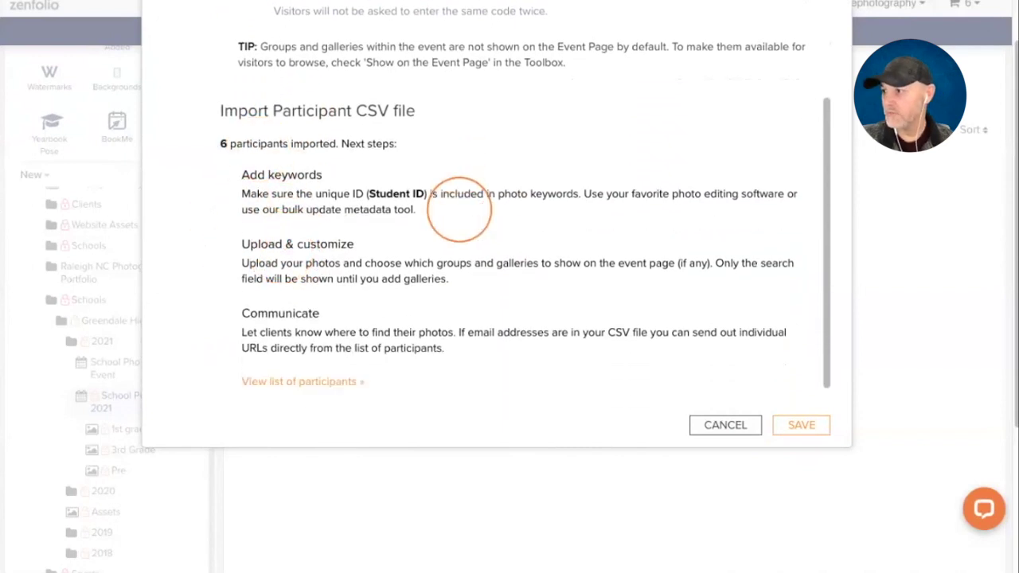
{"action": "left_click", "coordinate": [802, 426]}
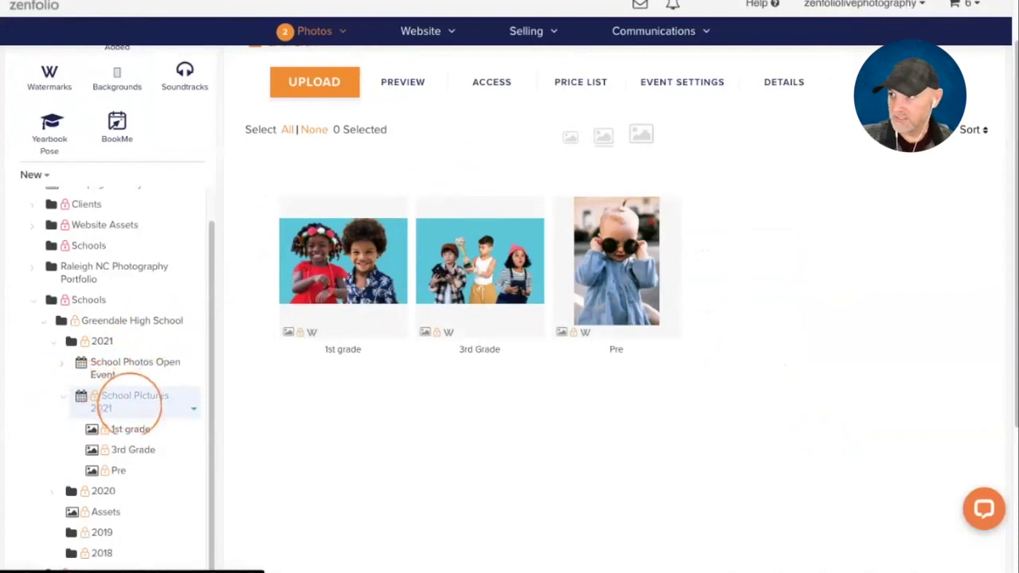
Step: Set the School Pictures 2021 privacy to Public, check search settings, and save
{"action": "left_click", "coordinate": [492, 82]}
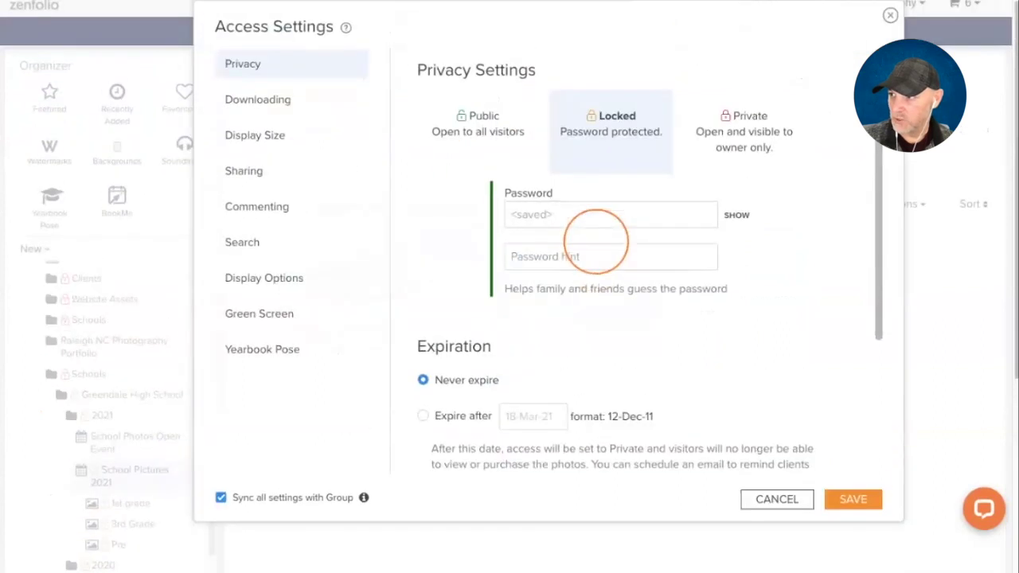
{"action": "left_click", "coordinate": [498, 119]}
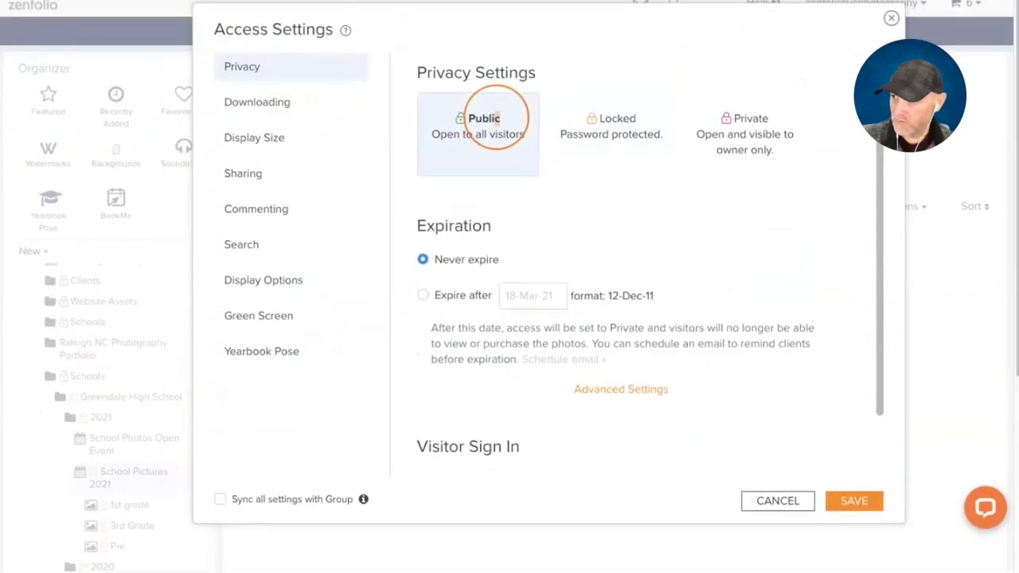
{"action": "left_click", "coordinate": [243, 237]}
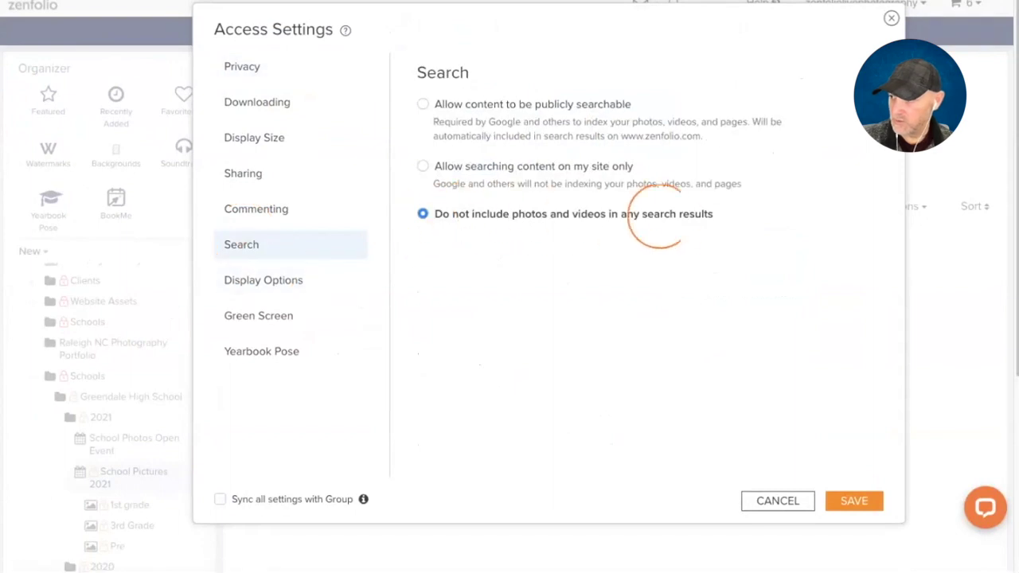
{"action": "left_click", "coordinate": [854, 501]}
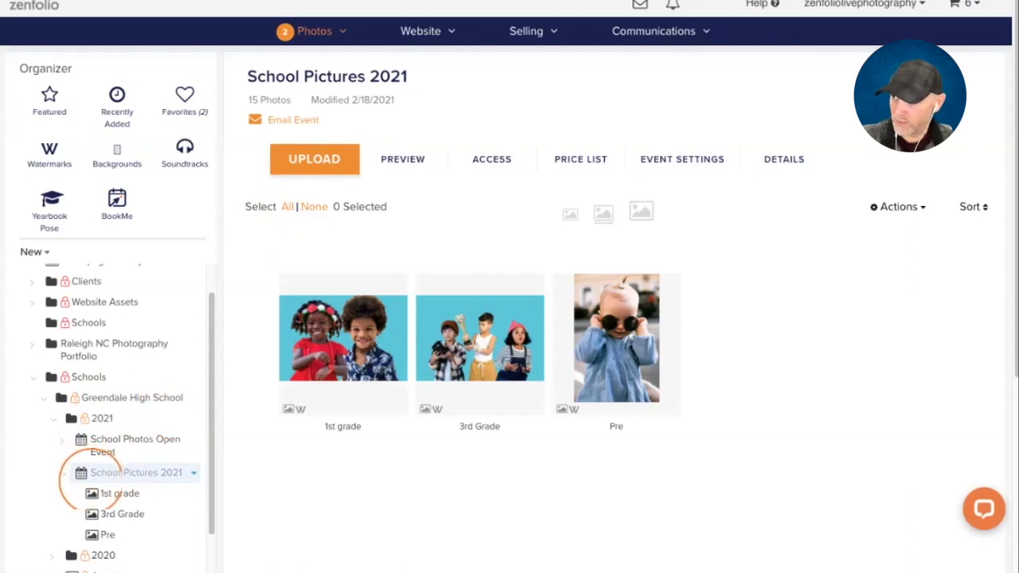
Step: Reopen Event Settings to confirm 6 unique participant IDs and 18 linked photos
{"action": "left_click", "coordinate": [673, 163]}
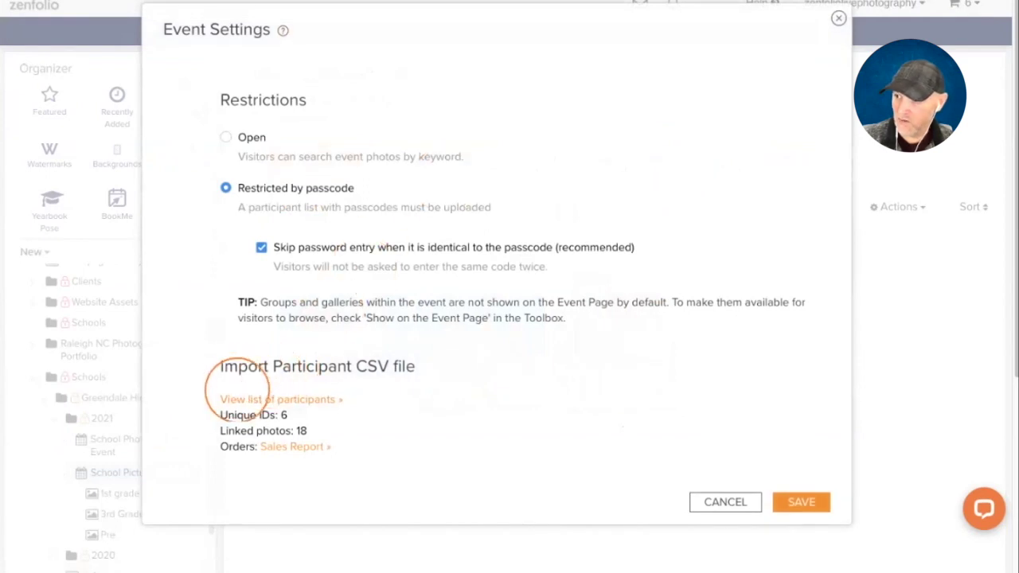
Step: Open the participant list showing each student's grade, Student ID, passcode and photo count
{"action": "left_click", "coordinate": [280, 398]}
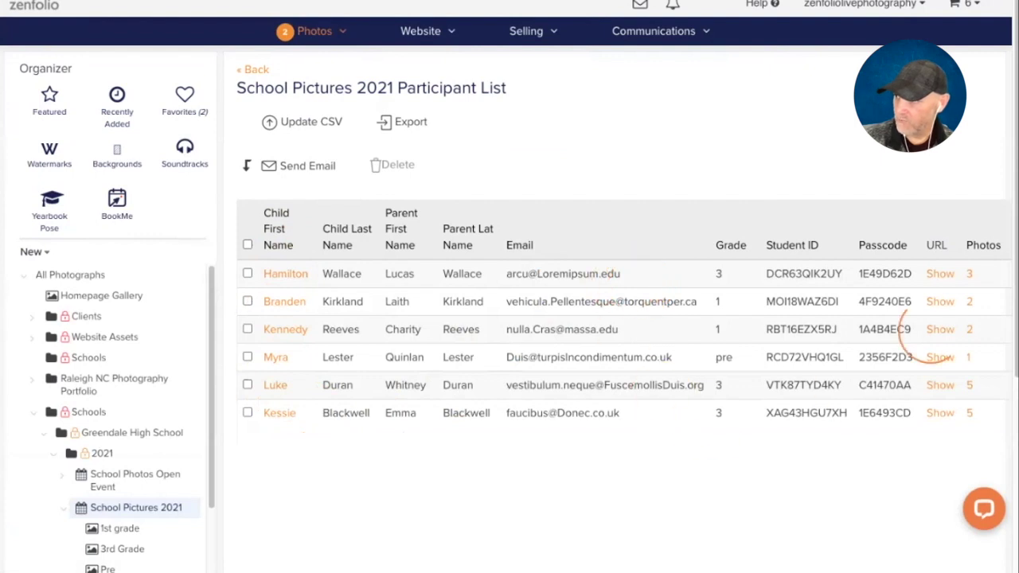
{"action": "scroll", "coordinate": [915, 286], "scroll_direction": "right", "scroll_amount": 1}
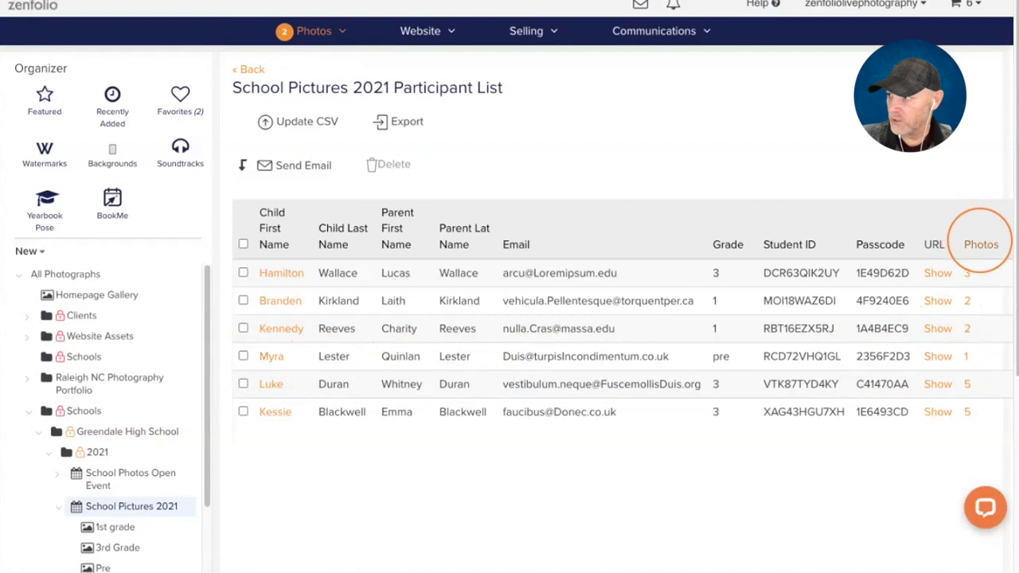
Step: Sort participants by fewest photos, preview one participant's page and photos, then email all participants
{"action": "left_click", "coordinate": [983, 244]}
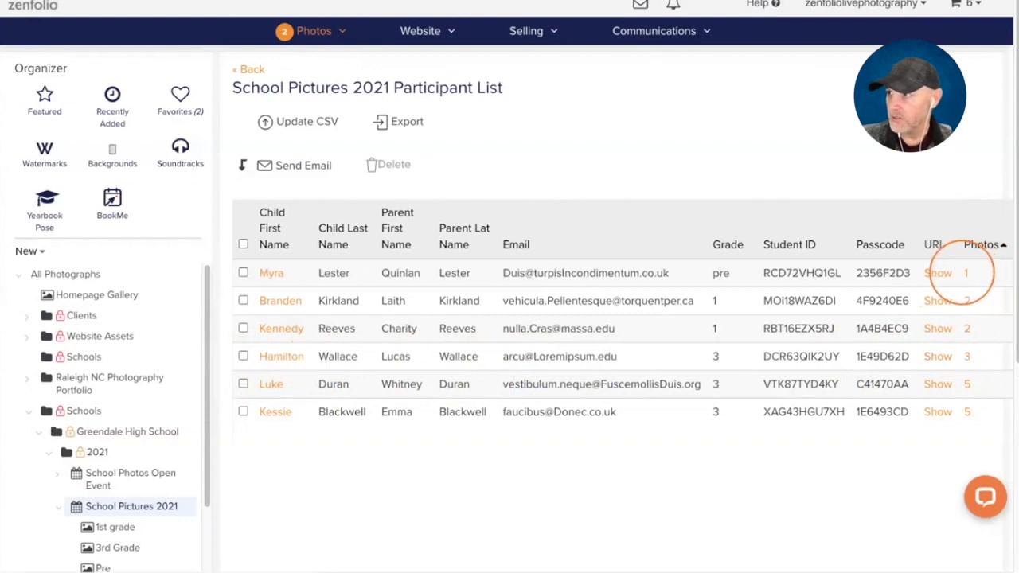
{"action": "left_click", "coordinate": [966, 273]}
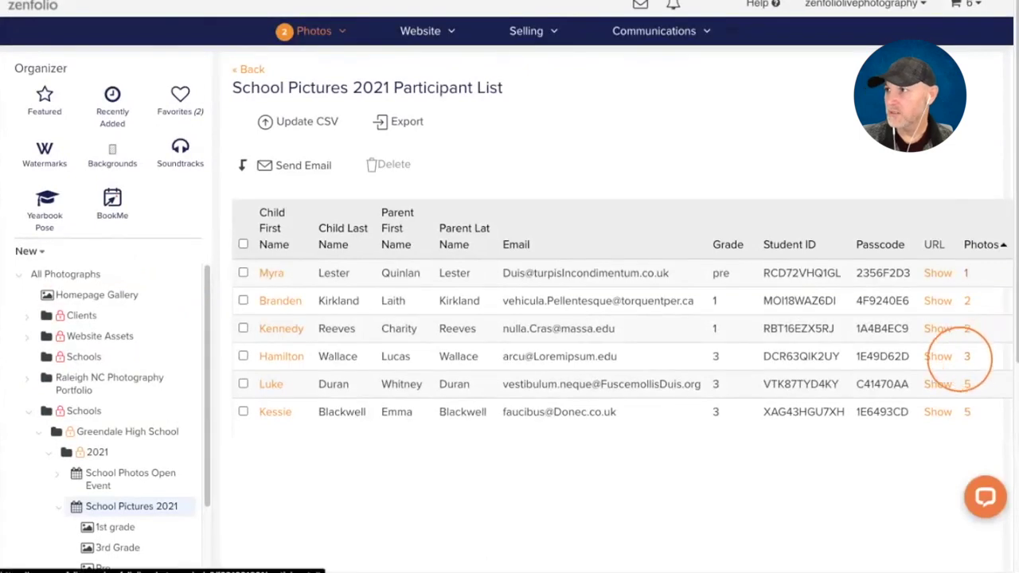
{"action": "left_click", "coordinate": [966, 357]}
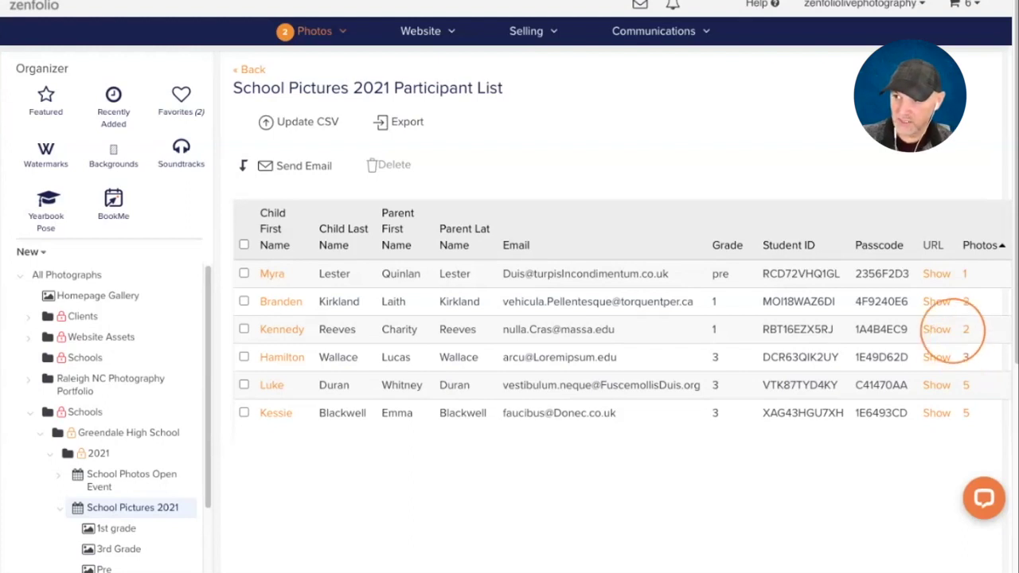
{"action": "left_click", "coordinate": [303, 167]}
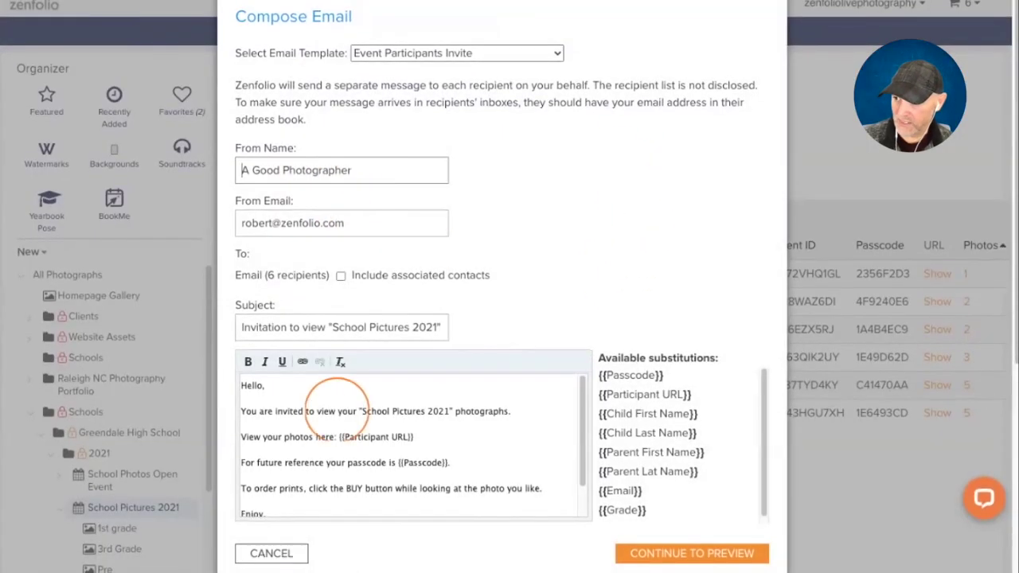
Step: Review the Event Participants Invite draft for 6 recipients and preview it
{"action": "scroll", "coordinate": [382, 418], "scroll_direction": "down", "scroll_amount": 2}
{"action": "scroll", "coordinate": [424, 416], "scroll_direction": "up", "scroll_amount": 2}
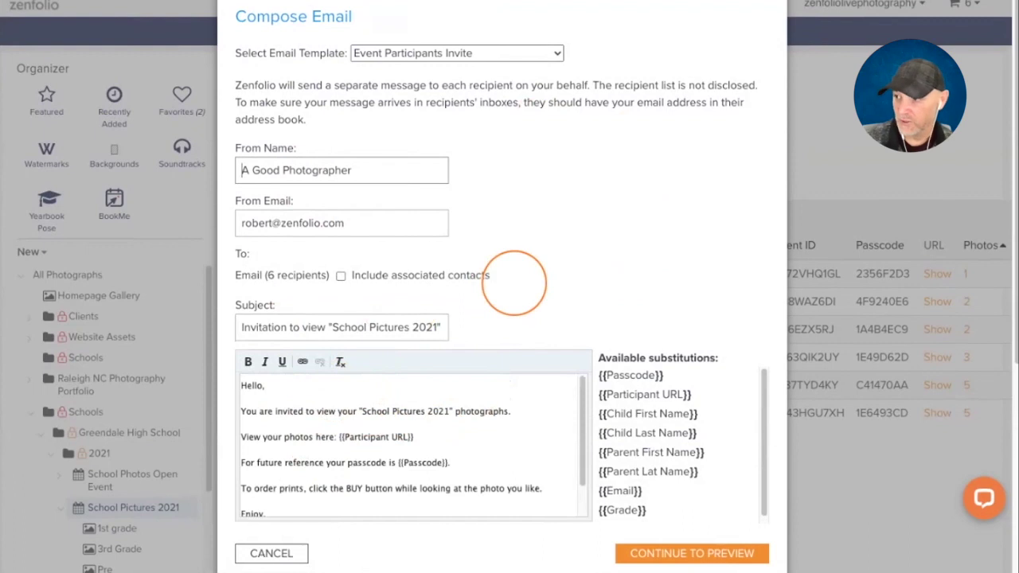
{"action": "scroll", "coordinate": [517, 282], "scroll_direction": "down", "scroll_amount": 1}
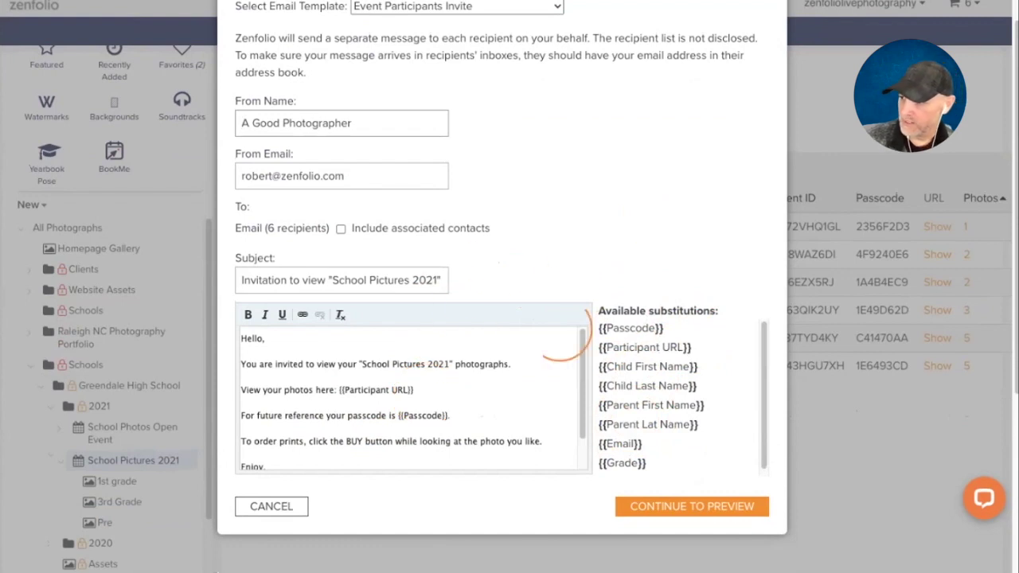
{"action": "left_click", "coordinate": [665, 507]}
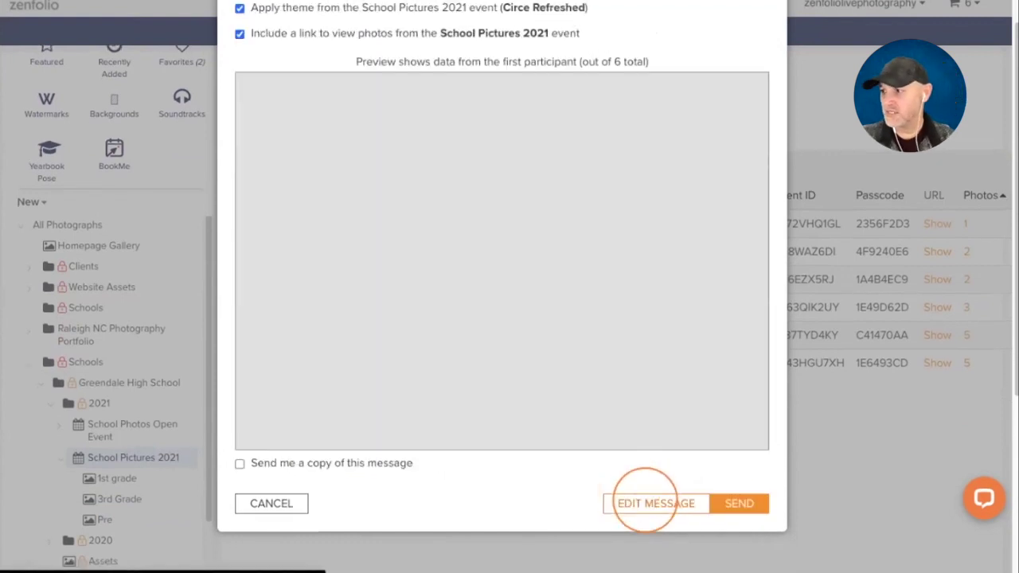
Step: Open the preview's personal photo link in an incognito window
{"action": "scroll", "coordinate": [593, 183], "scroll_direction": "down", "scroll_amount": 1}
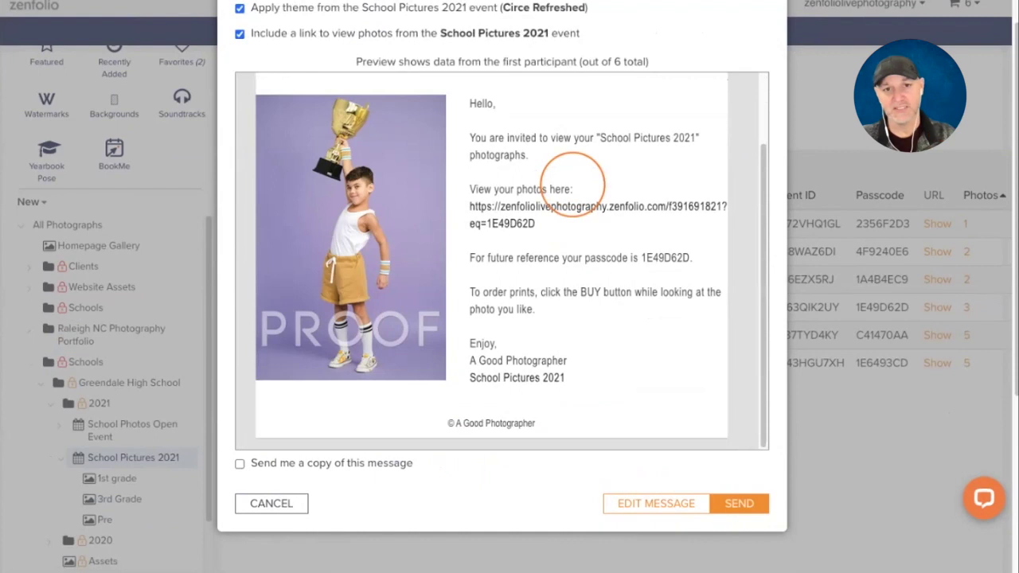
{"action": "scroll", "coordinate": [572, 183], "scroll_direction": "down", "scroll_amount": 2}
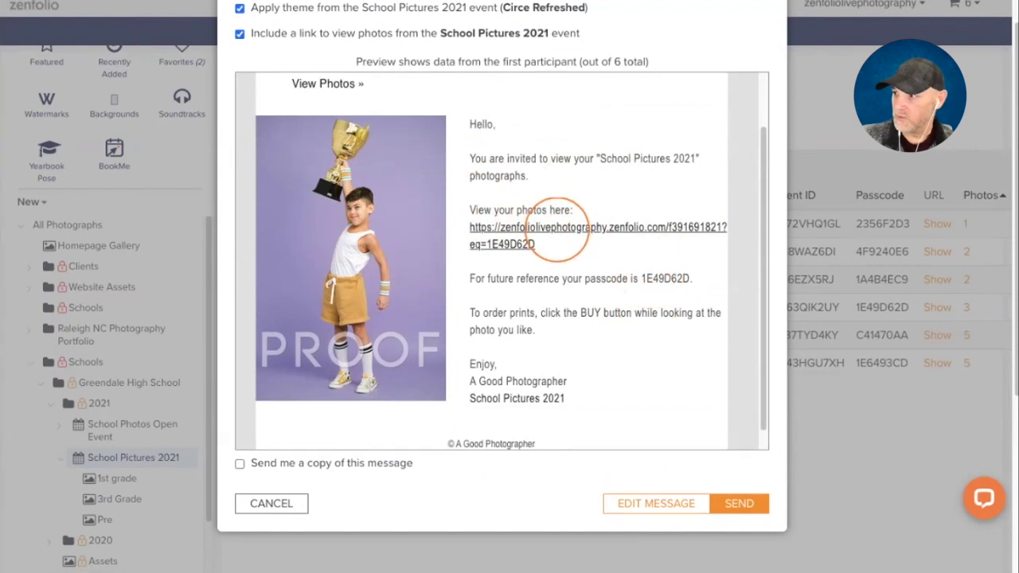
{"action": "right_click", "coordinate": [554, 229]}
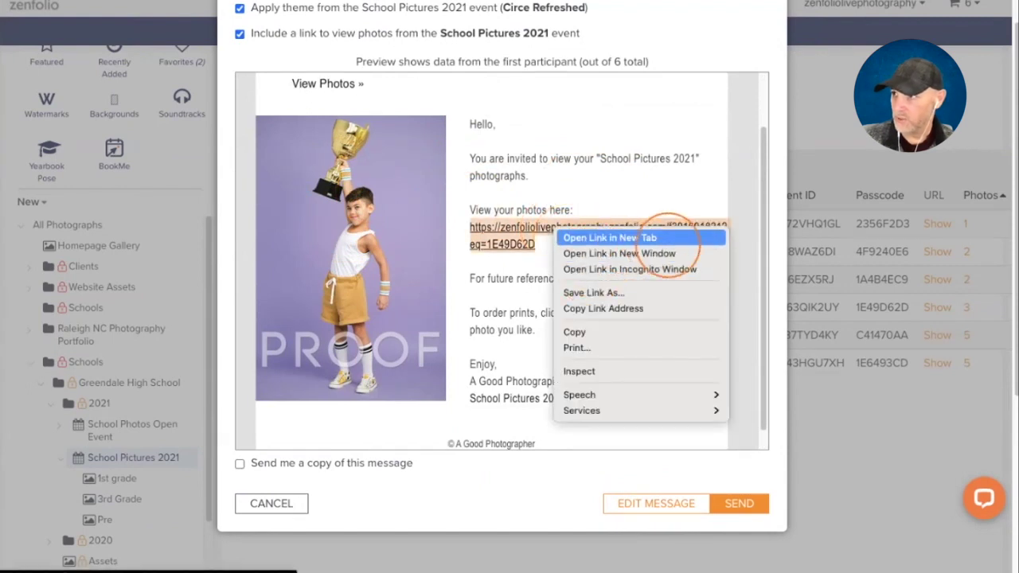
{"action": "left_click", "coordinate": [596, 269]}
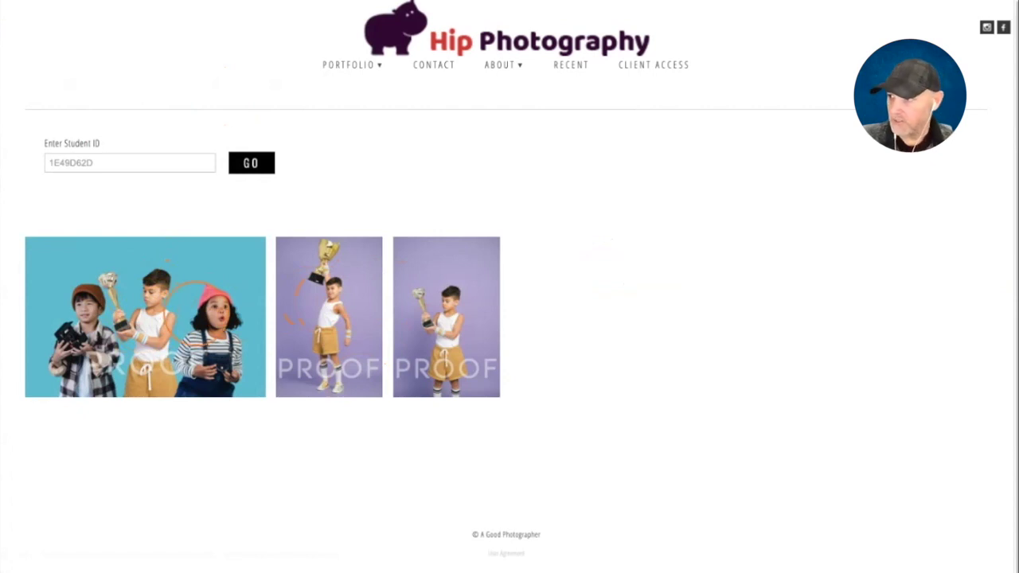
Step: Enlarge the trophy proof photo, close it, and return to the invite preview
{"action": "left_click", "coordinate": [292, 296]}
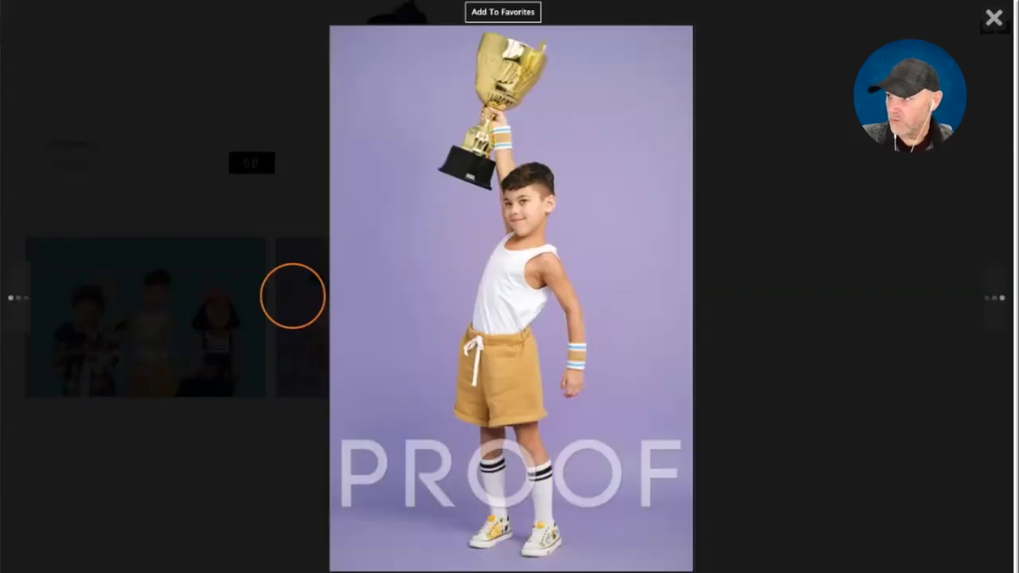
{"action": "left_click", "coordinate": [993, 18]}
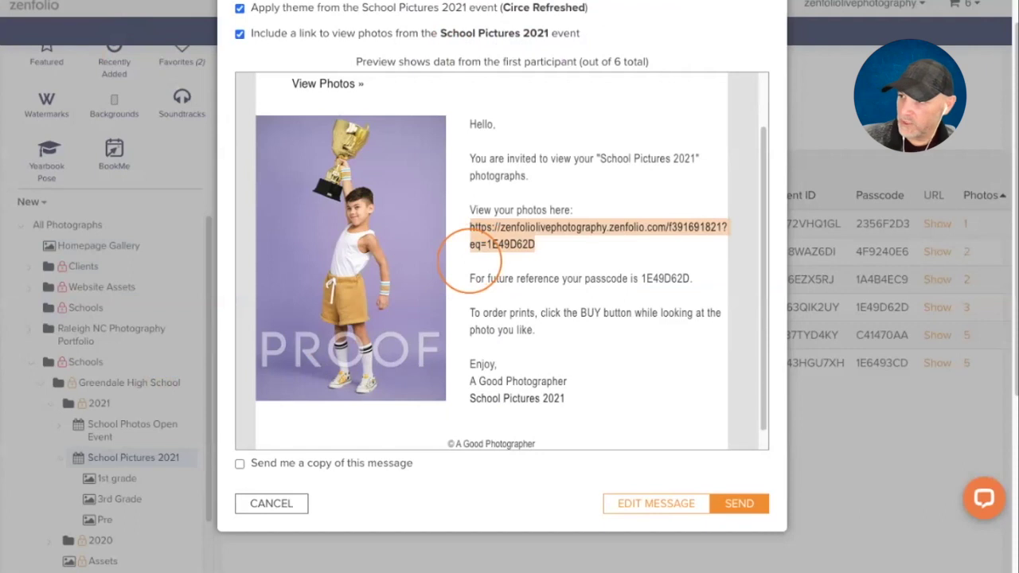
{"action": "scroll", "coordinate": [590, 199], "scroll_direction": "down", "scroll_amount": 1}
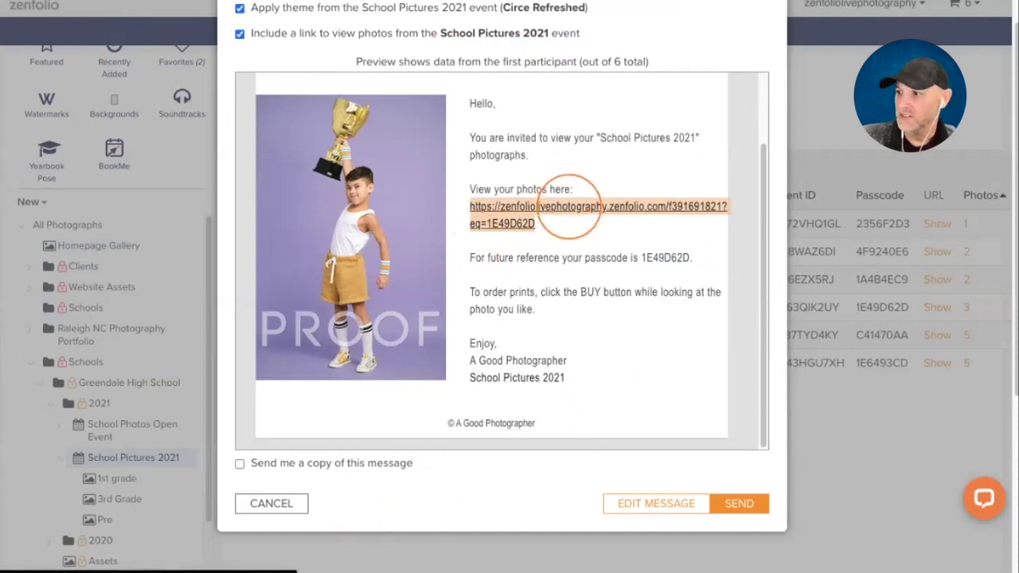
Step: Change the greeting to 'Hello {{Parent First Name}},' using the copied substitution, then preview
{"action": "left_click", "coordinate": [645, 501]}
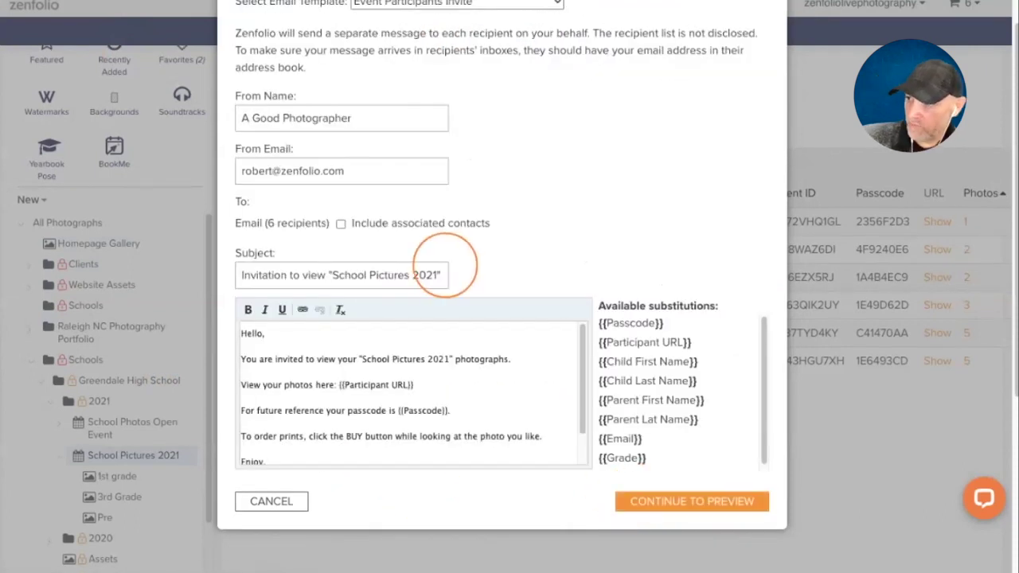
{"action": "scroll", "coordinate": [502, 255], "scroll_direction": "down", "scroll_amount": 2}
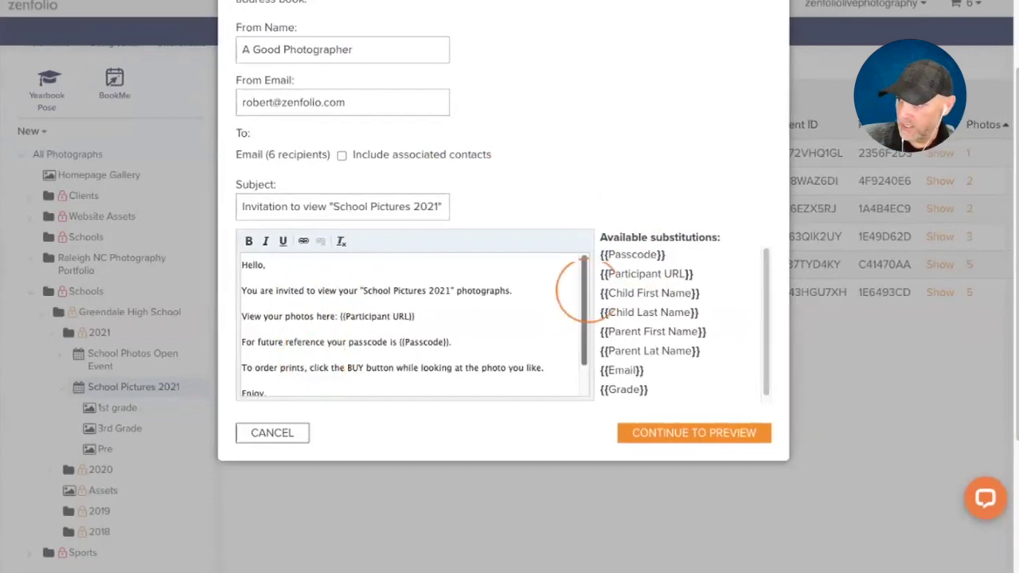
{"action": "triple_click", "coordinate": [645, 332]}
{"action": "key", "text": "ctrl+c"}
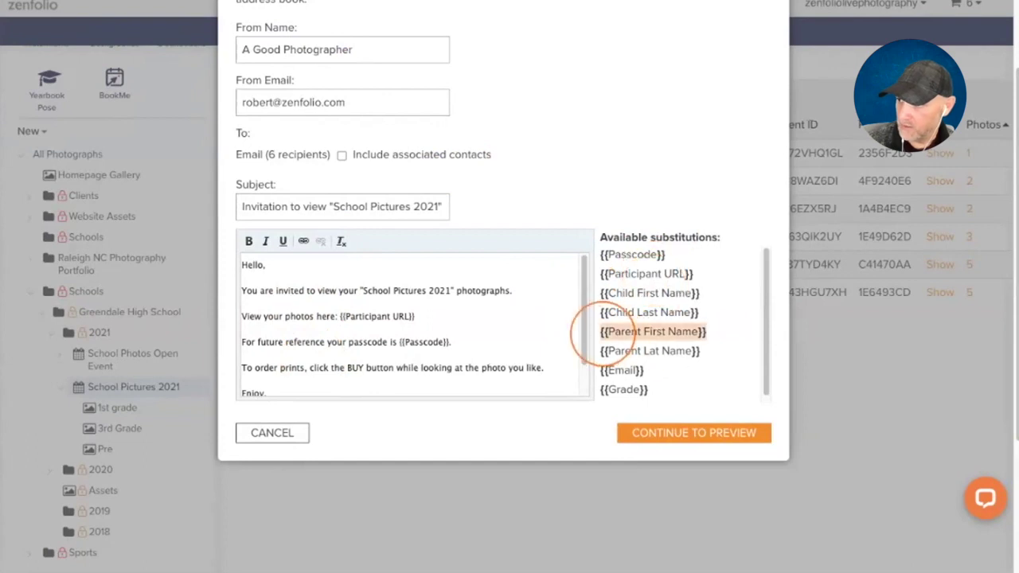
{"action": "right_click", "coordinate": [674, 333]}
{"action": "left_click", "coordinate": [693, 366]}
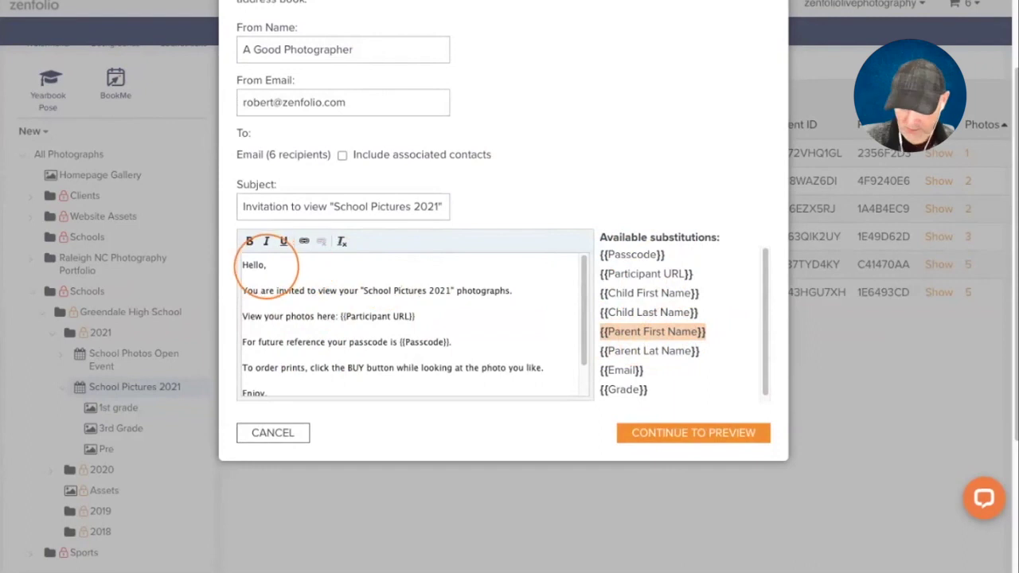
{"action": "left_click", "coordinate": [270, 266]}
{"action": "key", "text": "BackSpace"}
{"action": "key", "text": "ctrl+v"}
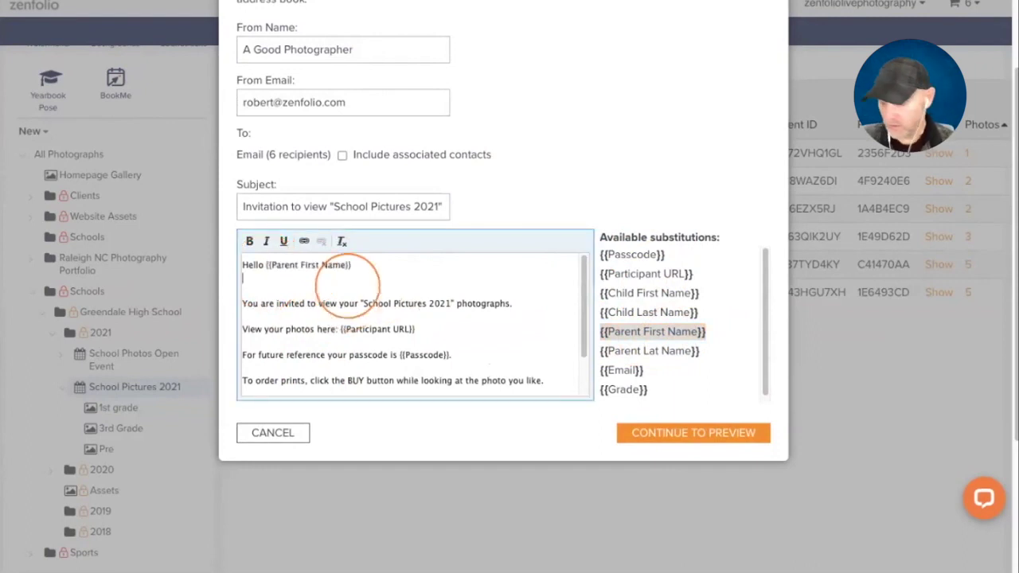
{"action": "type", "text": ","}
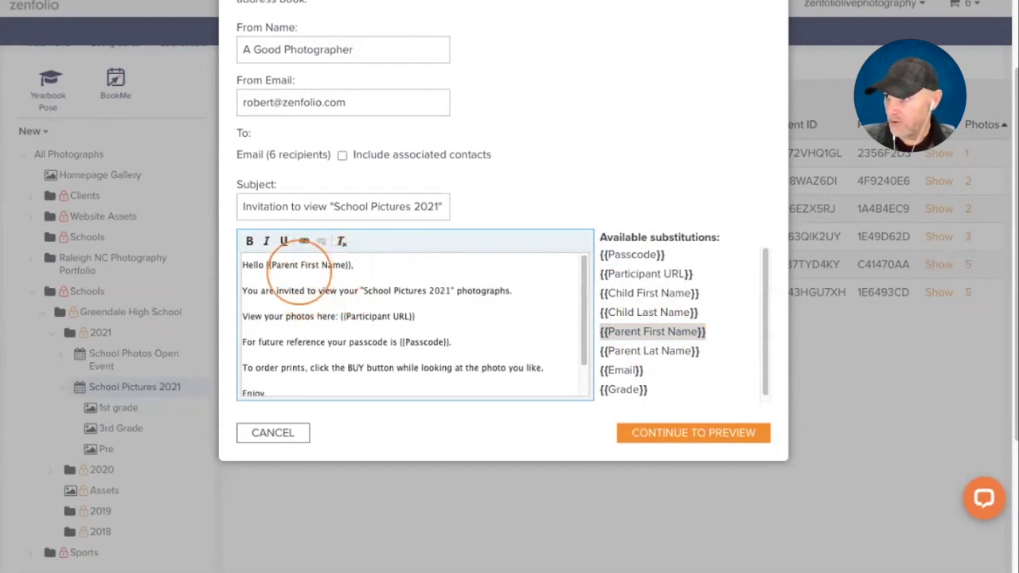
{"action": "left_click", "coordinate": [683, 432]}
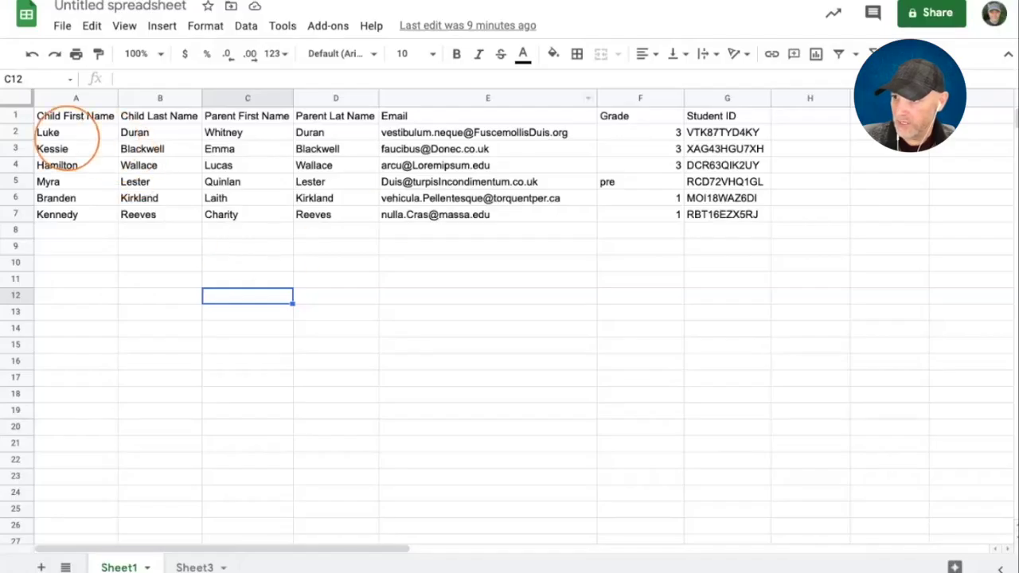
{"action": "left_click", "coordinate": [57, 166]}
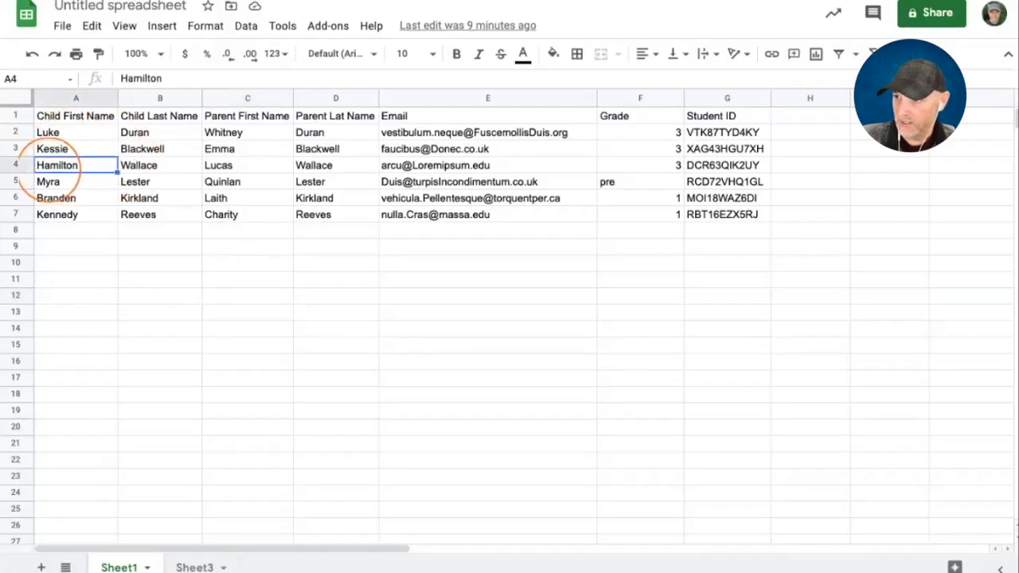
{"action": "left_click", "coordinate": [15, 165]}
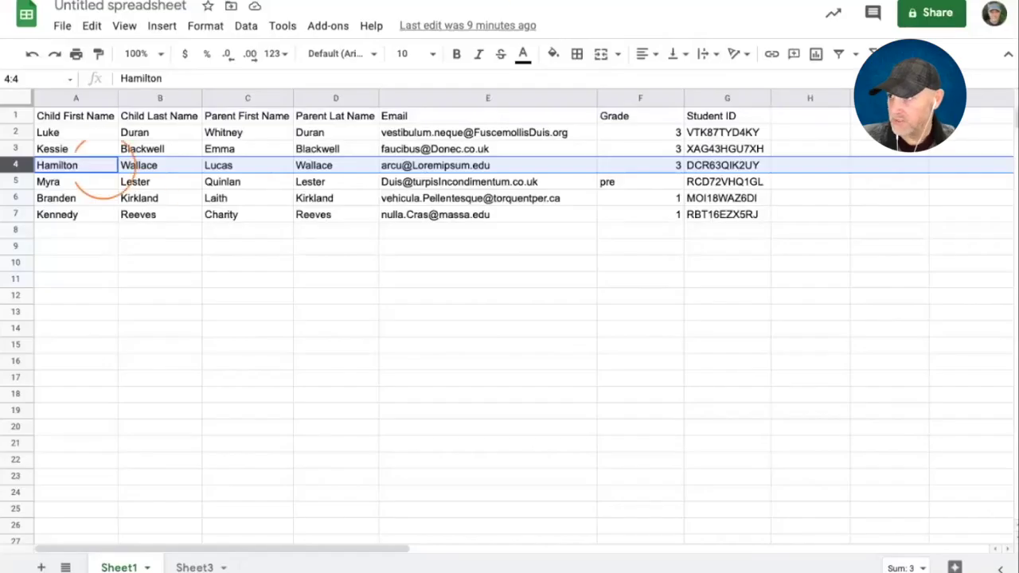
Step: Close the email preview and start a new email to only the last participant
{"action": "left_click", "coordinate": [64, 148]}
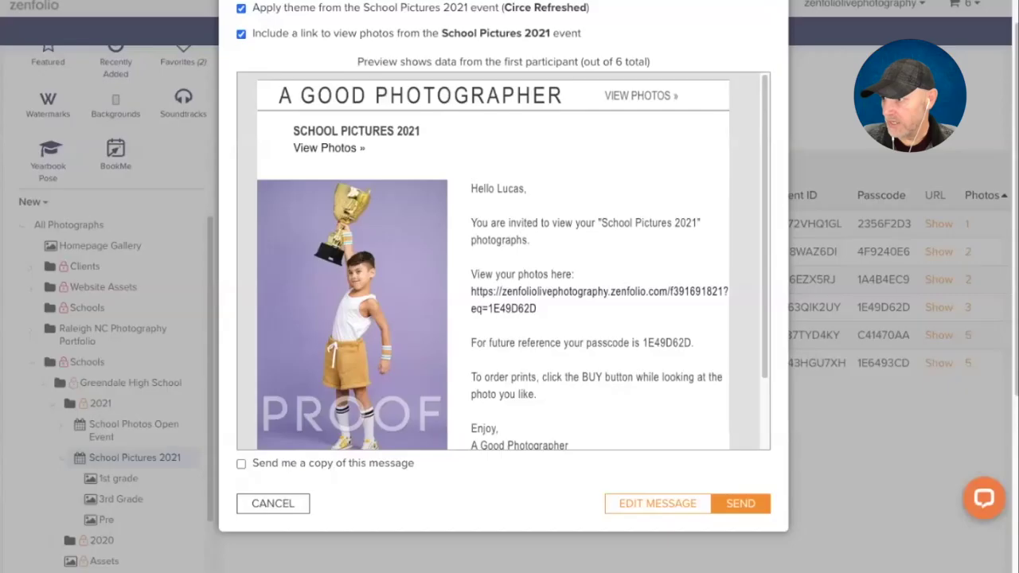
{"action": "left_click", "coordinate": [273, 501]}
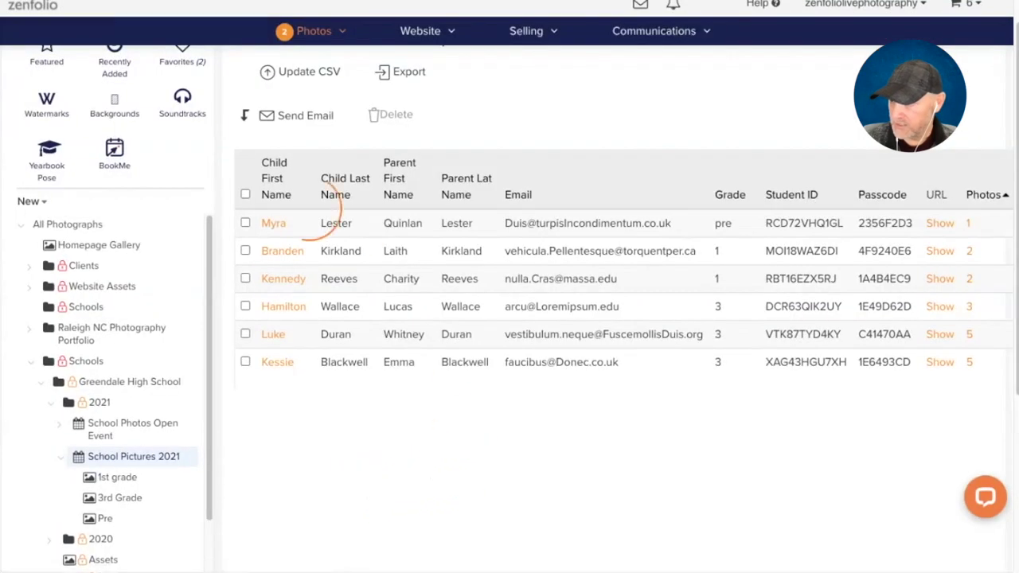
{"action": "left_click", "coordinate": [246, 362]}
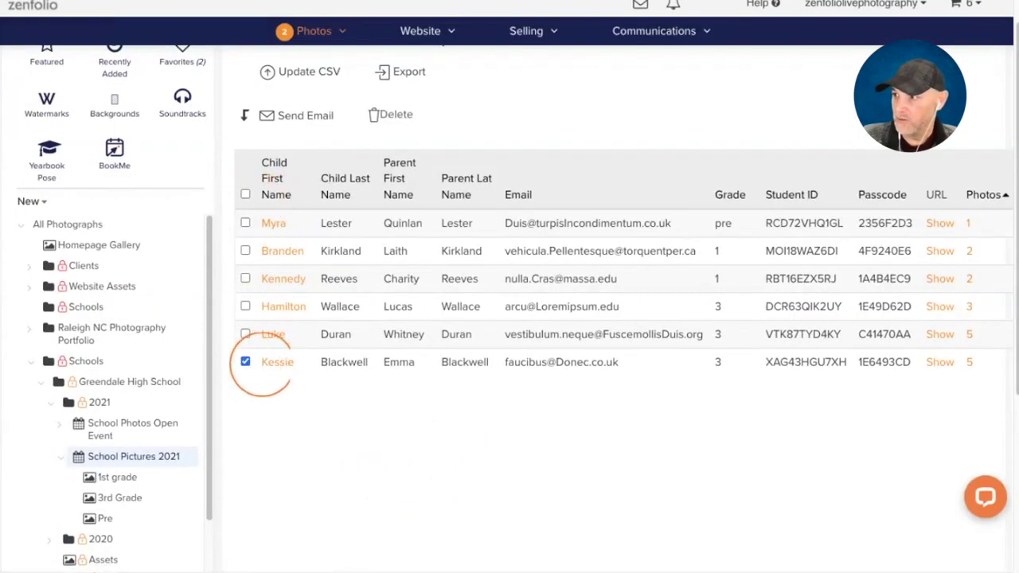
{"action": "left_click", "coordinate": [306, 115]}
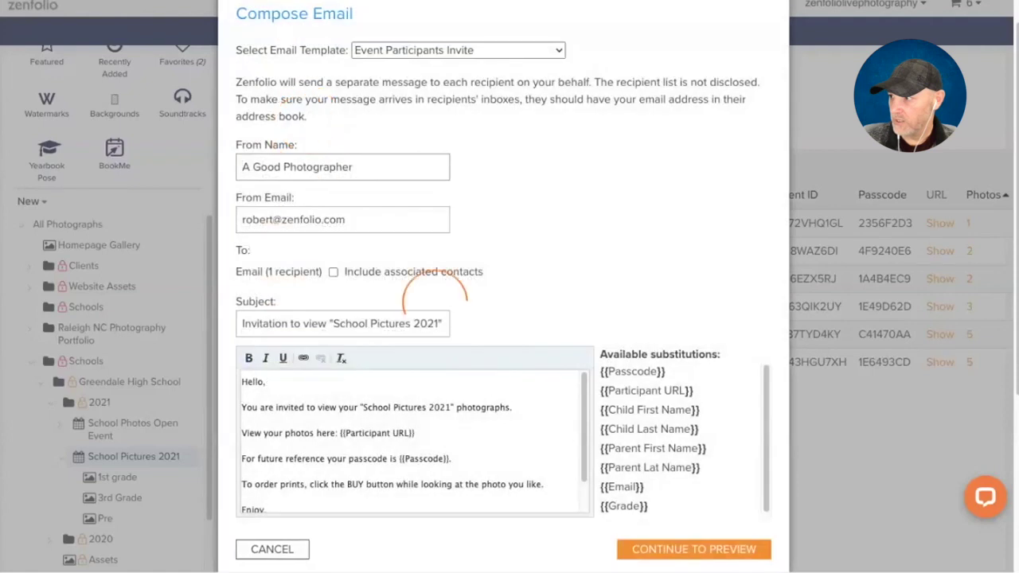
Step: Copy the {{Parent First Name}} placeholder and paste it after 'Hello' in the greeting
{"action": "scroll", "coordinate": [587, 262], "scroll_direction": "down", "scroll_amount": 3}
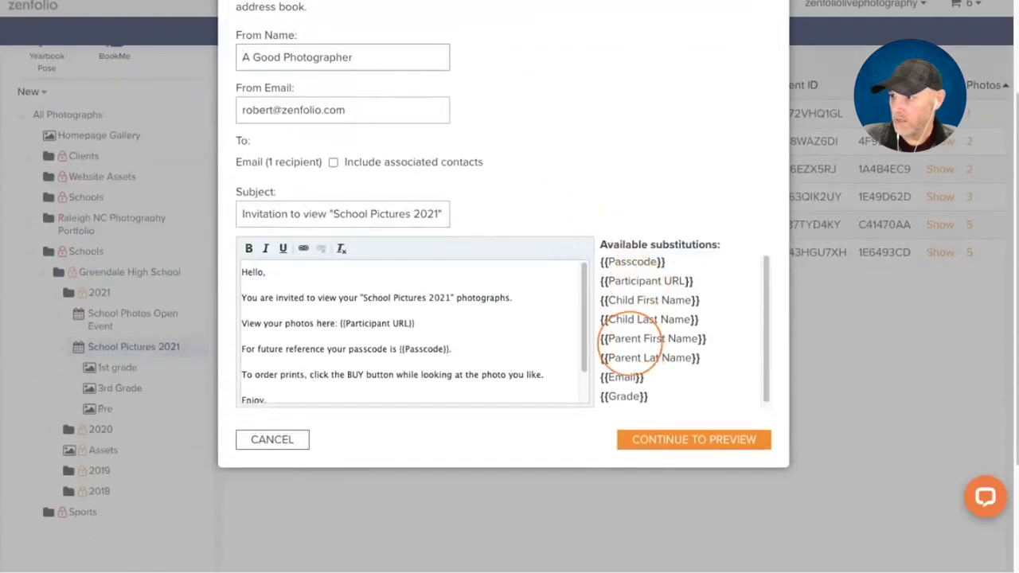
{"action": "right_click", "coordinate": [649, 343]}
{"action": "left_click", "coordinate": [657, 371]}
{"action": "left_click", "coordinate": [268, 272]}
{"action": "key", "text": "BackSpace"}
{"action": "key", "text": "ctrl+v"}
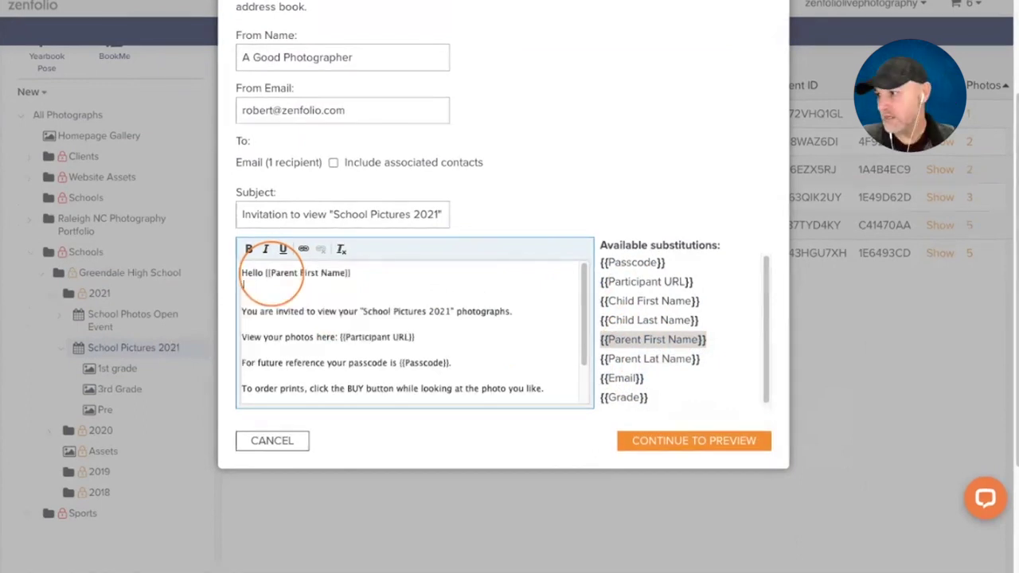
{"action": "key", "text": "BackSpace"}
Step: Finish the greeting with a comma, then preview the single-recipient invite greeting the parent by first name
{"action": "type", "text": ","}
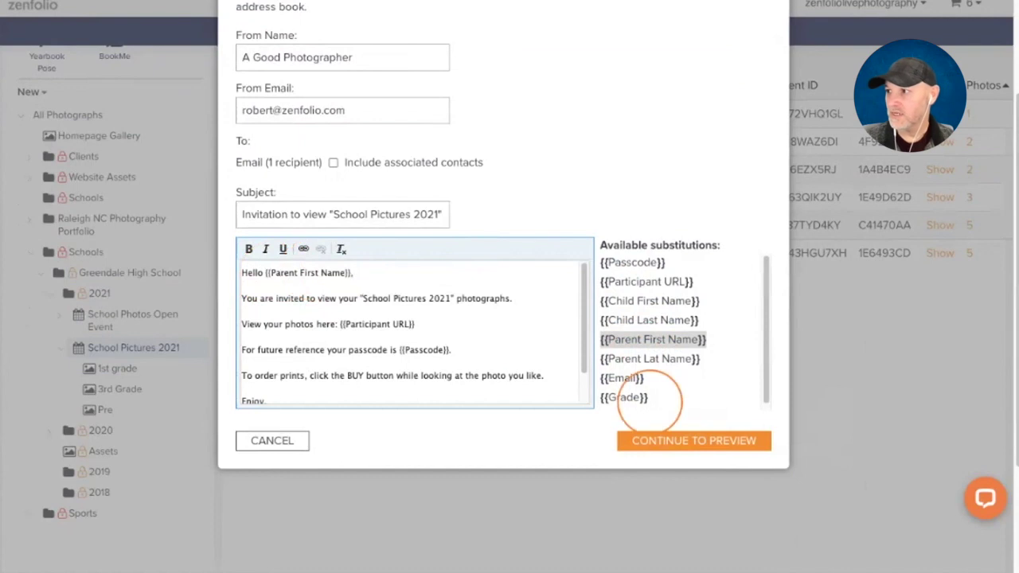
{"action": "left_click", "coordinate": [669, 440]}
{"action": "scroll", "coordinate": [516, 239], "scroll_direction": "down", "scroll_amount": 2}
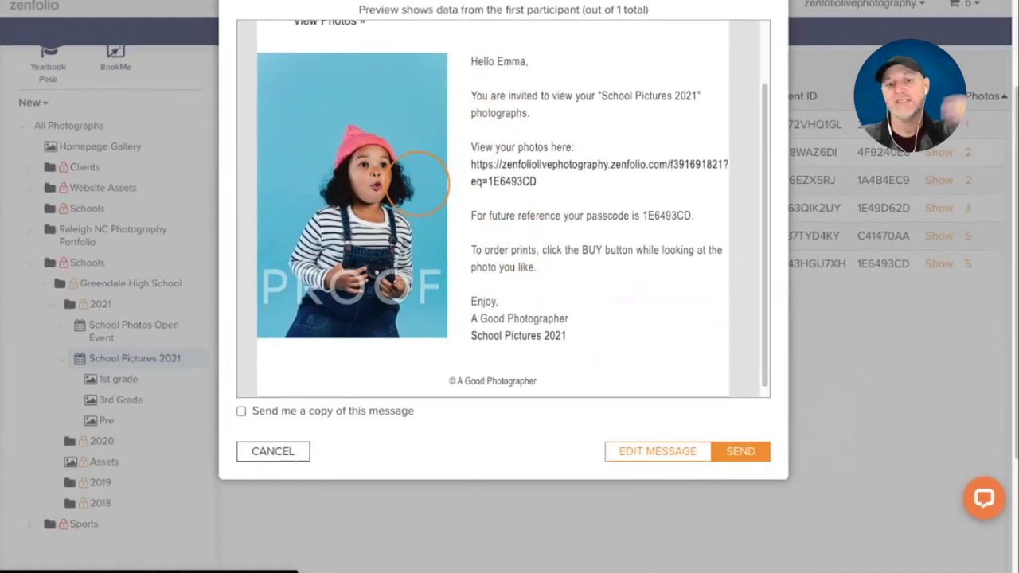
{"action": "scroll", "coordinate": [420, 182], "scroll_direction": "down", "scroll_amount": 1}
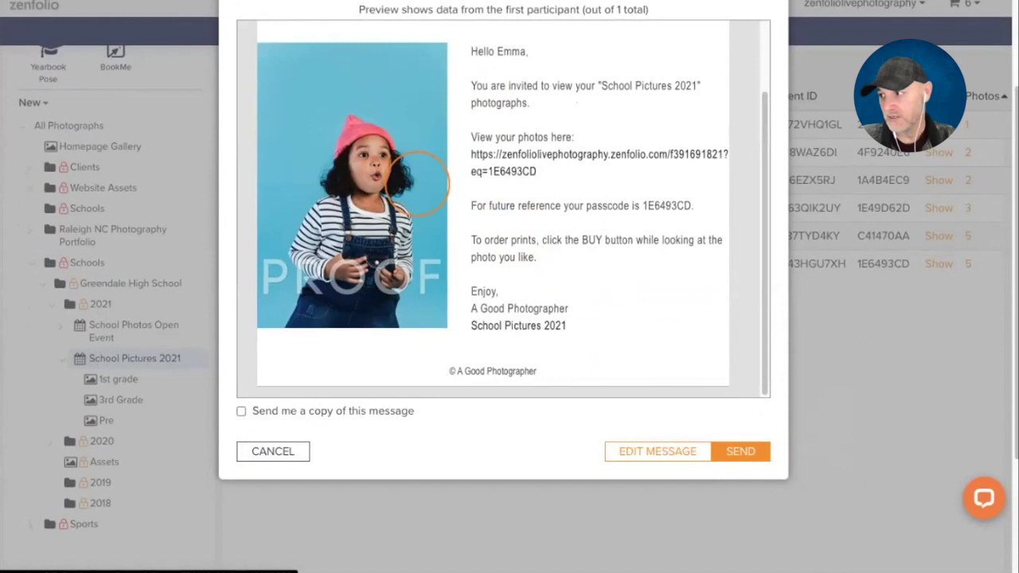
{"action": "scroll", "coordinate": [420, 181], "scroll_direction": "up", "scroll_amount": 3}
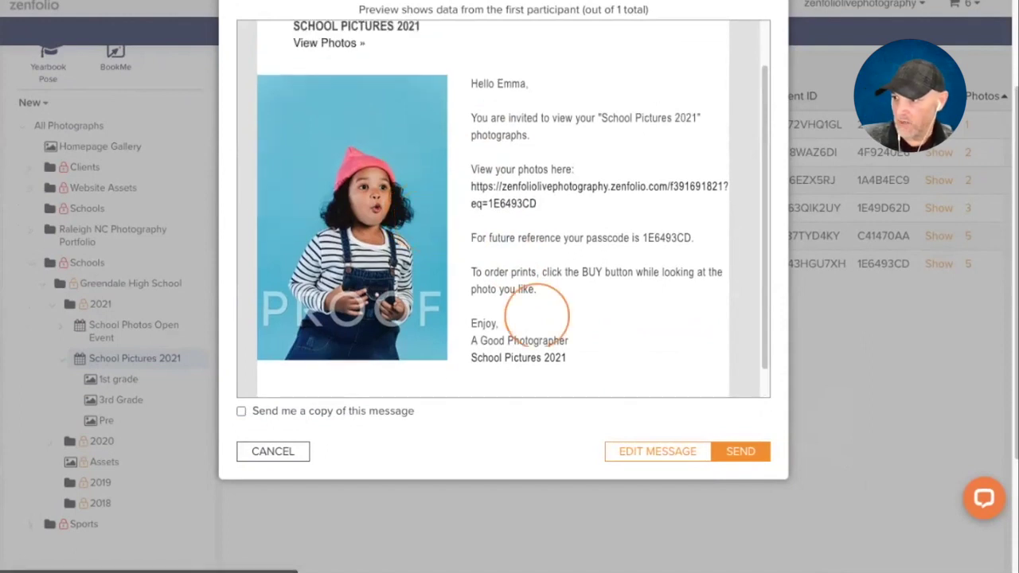